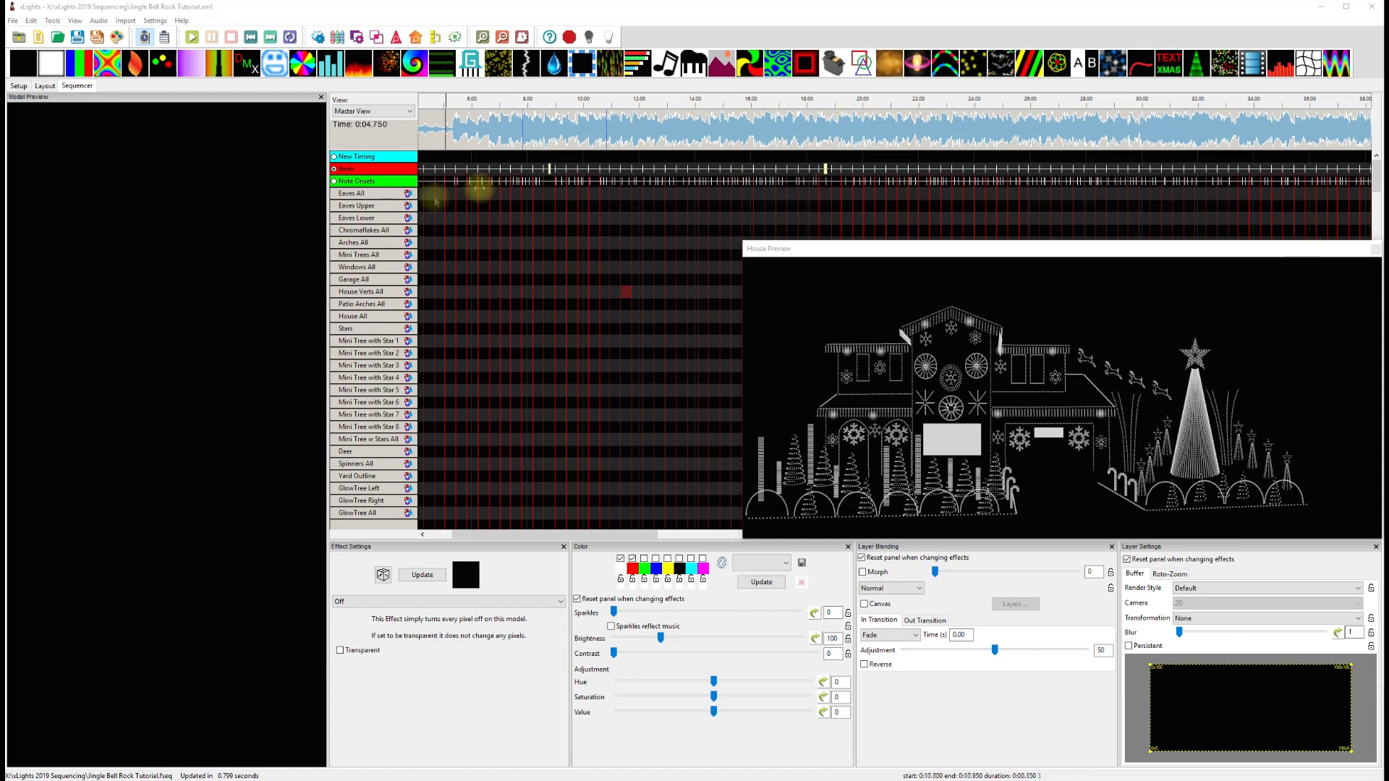
Insert two additional layers below the Eaves All row in one operation.
left_click(371, 193)
right_click(372, 193)
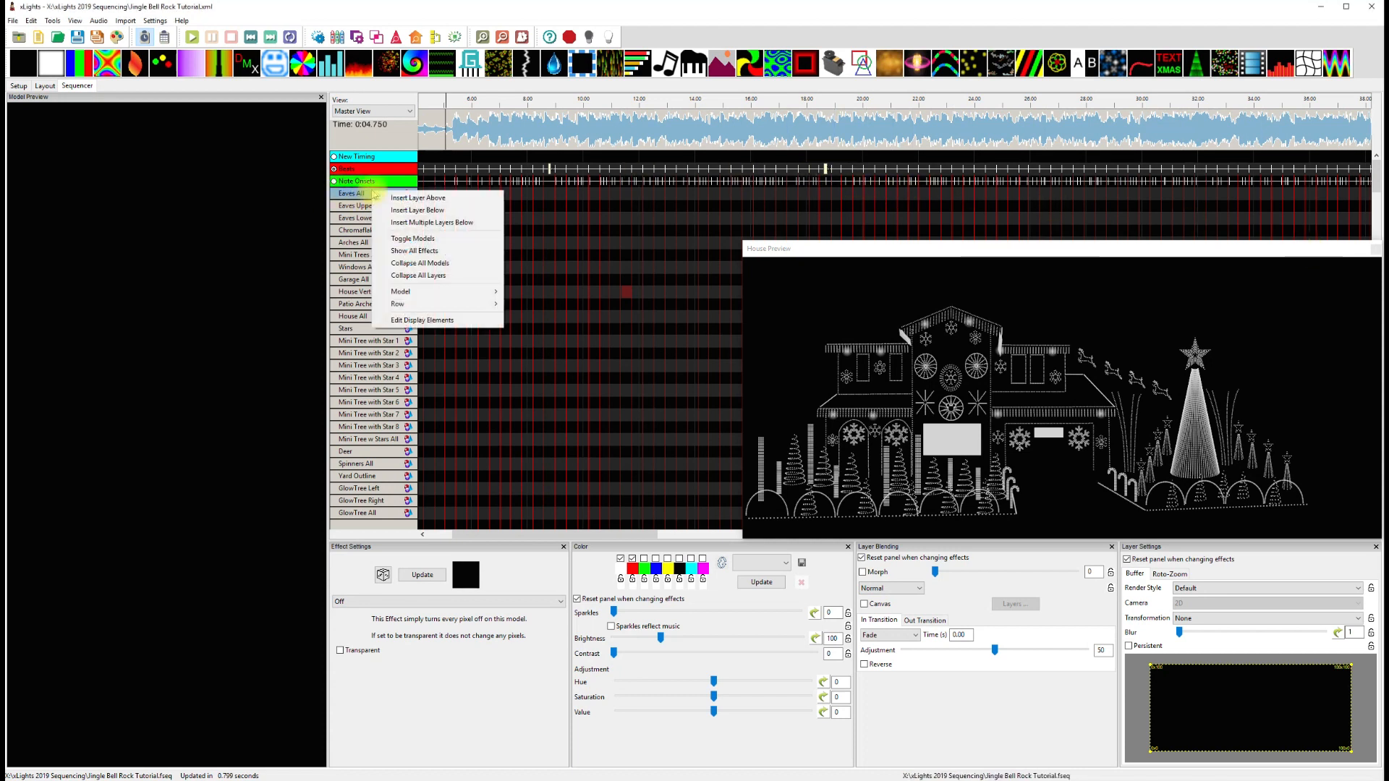
left_click(434, 226)
left_click(666, 418)
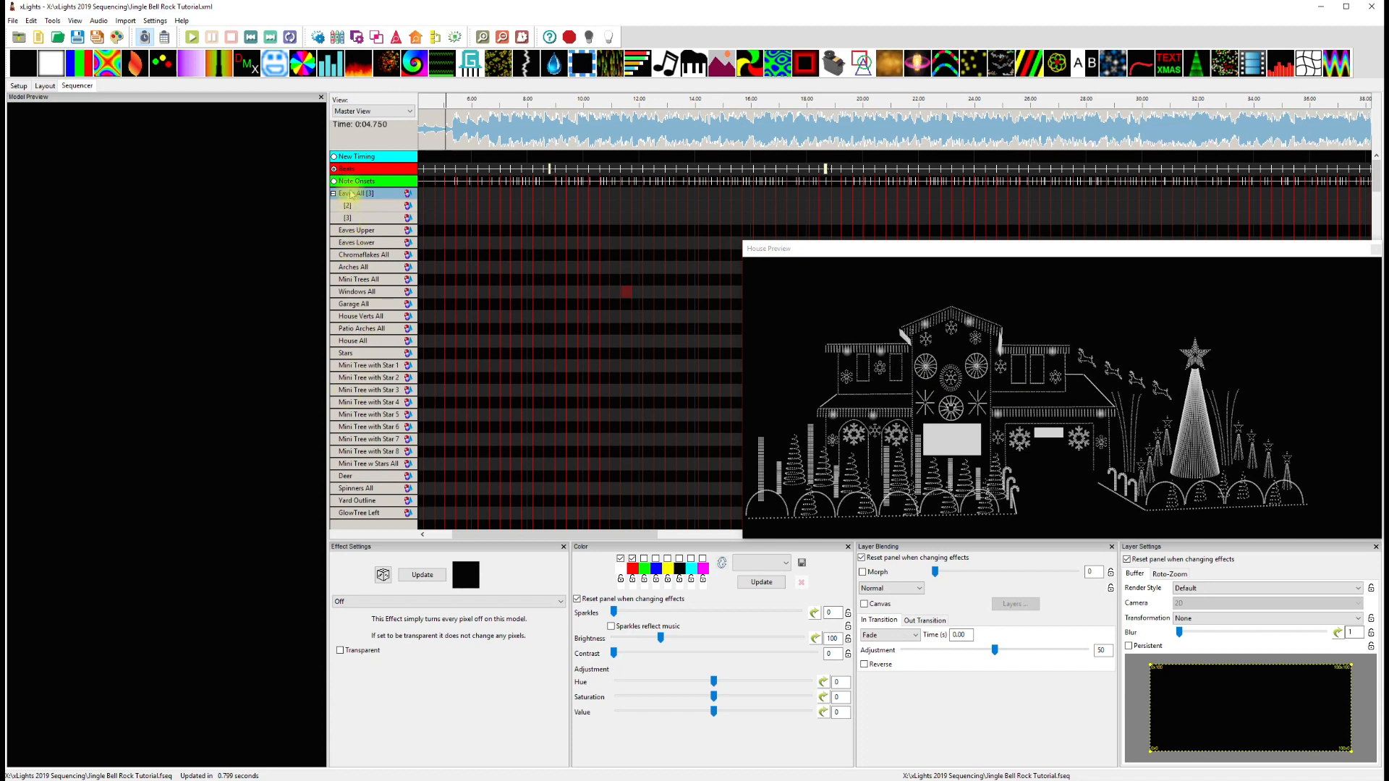
Inspect the models in the House All view with the Note Onsets timing marks shown, and return to Master View.
left_click(409, 111)
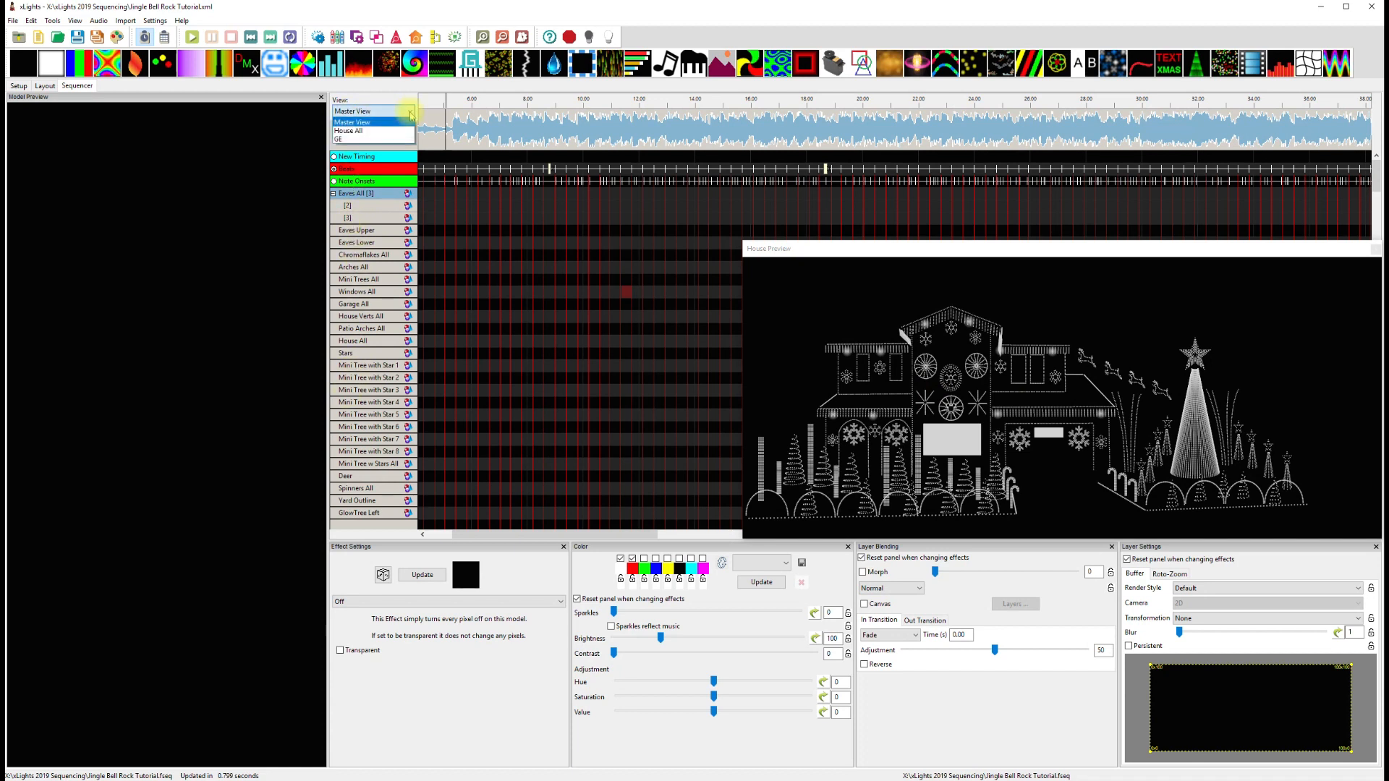
left_click(402, 133)
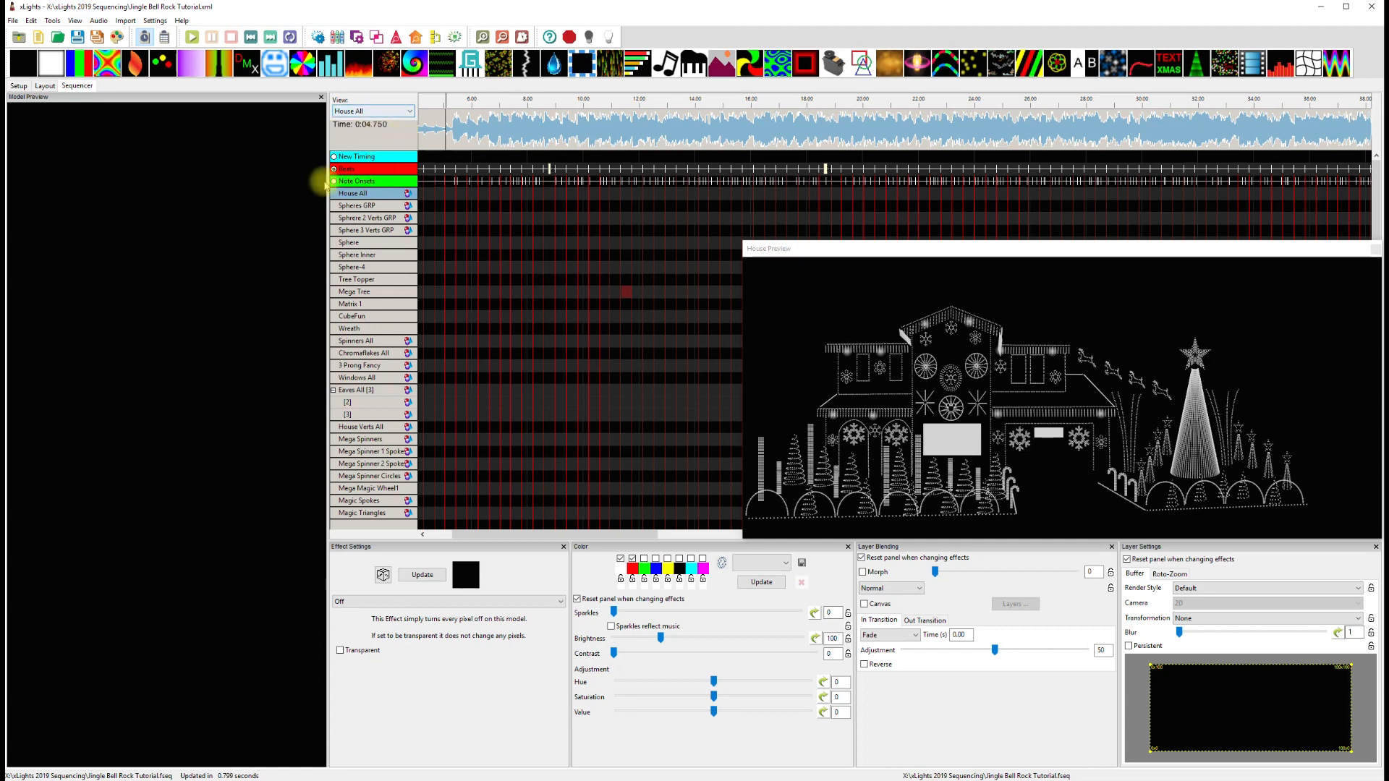
left_click(334, 181)
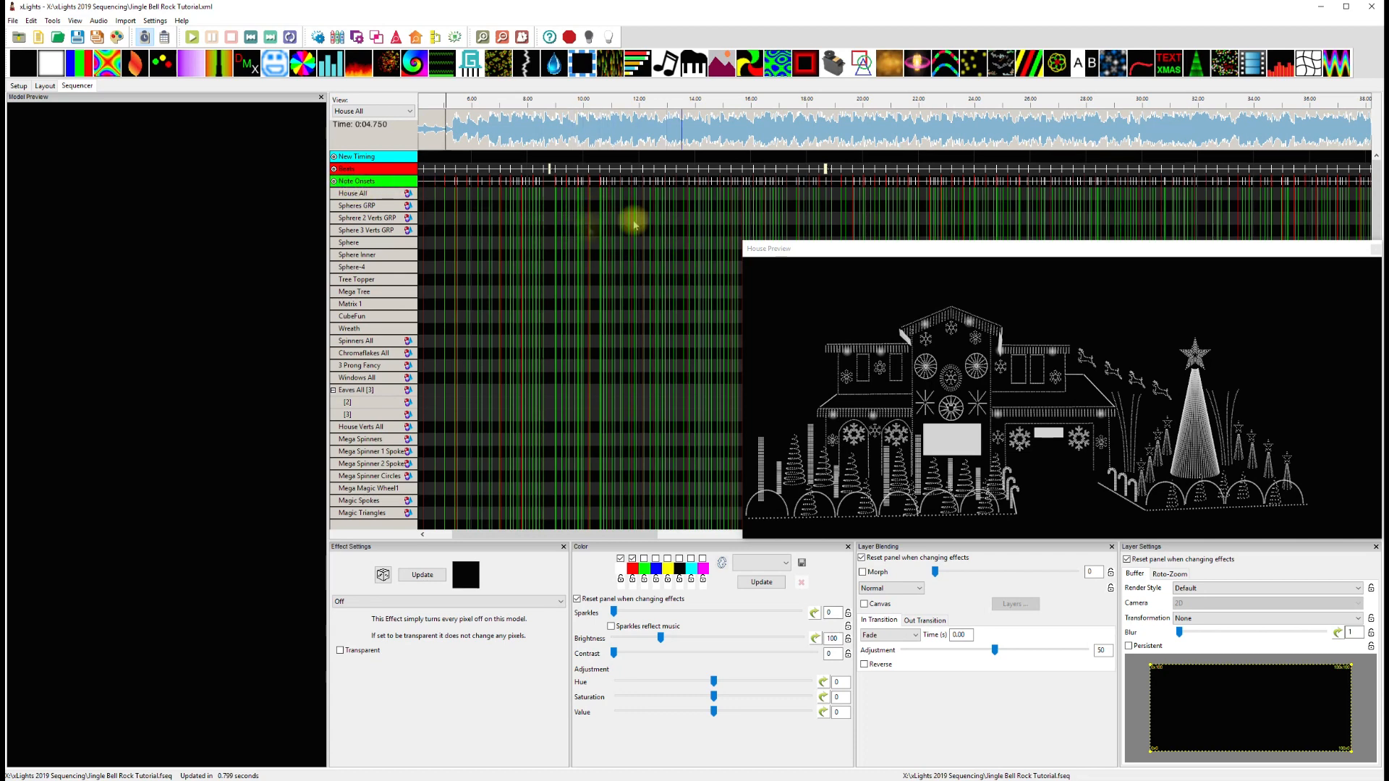
left_click(334, 181)
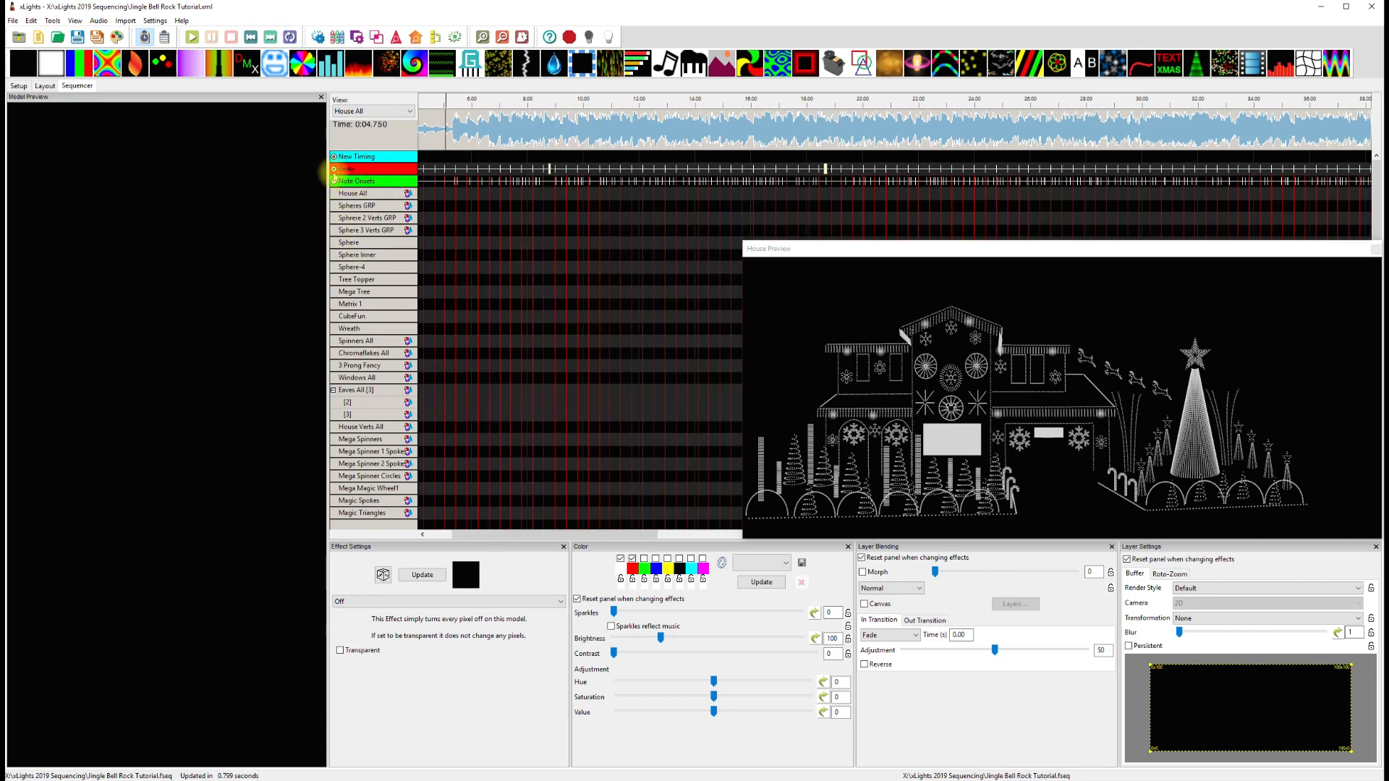
left_click(409, 111)
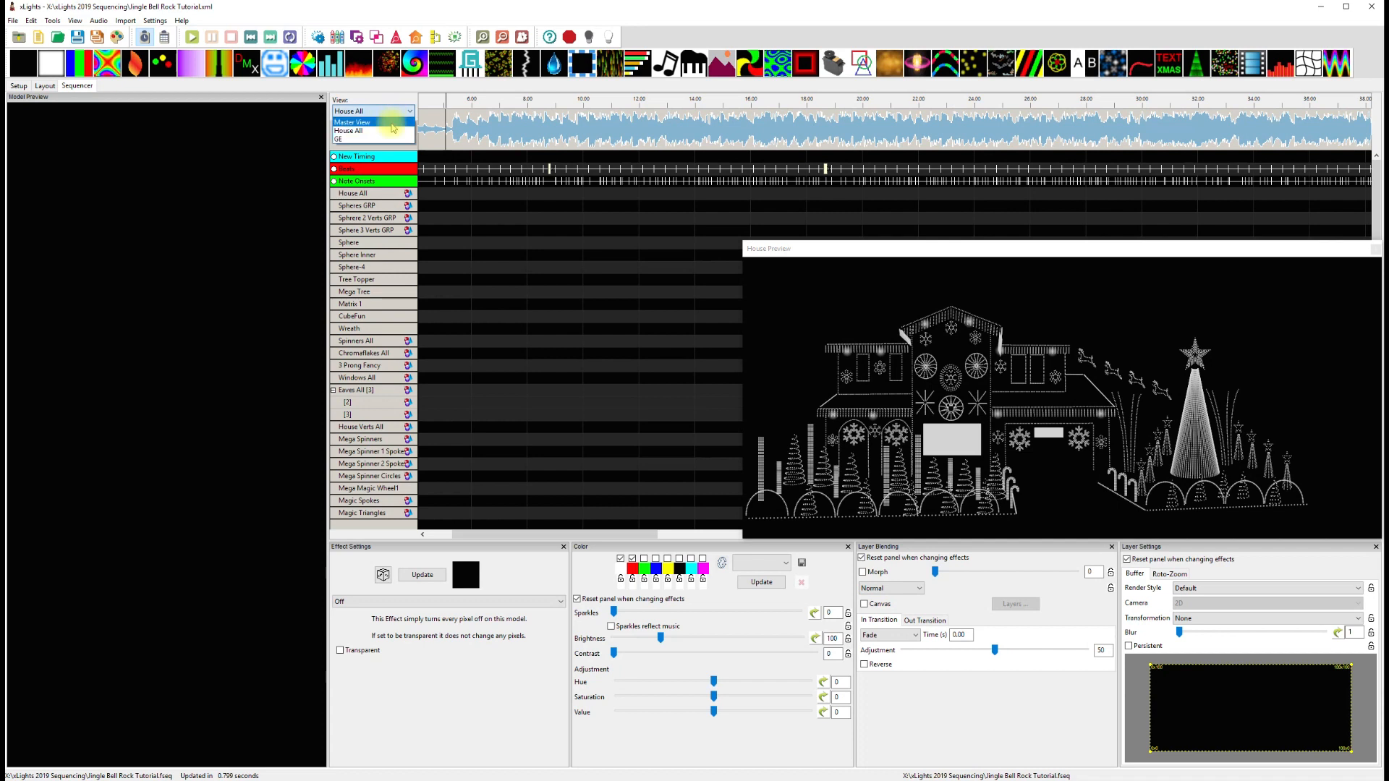
left_click(362, 121)
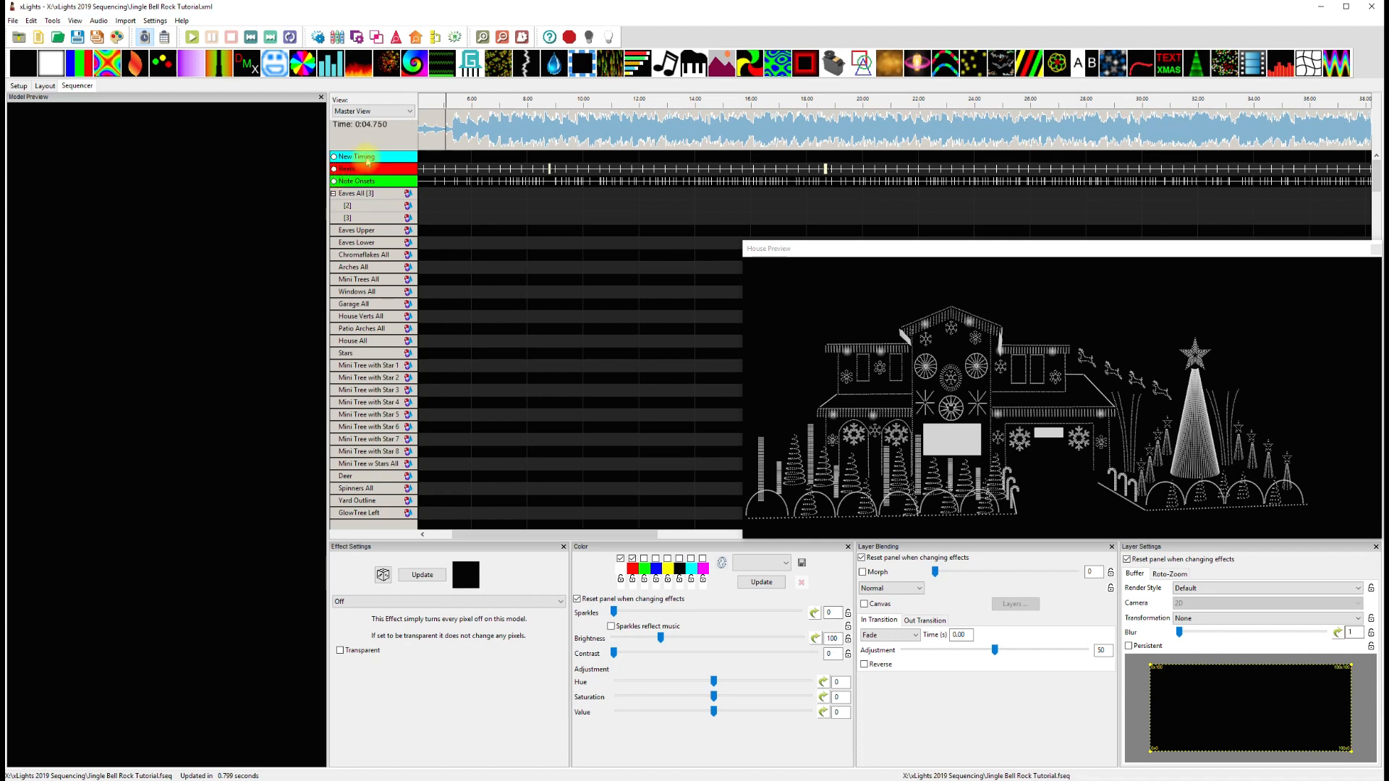
right_click(368, 161)
left_click(408, 164)
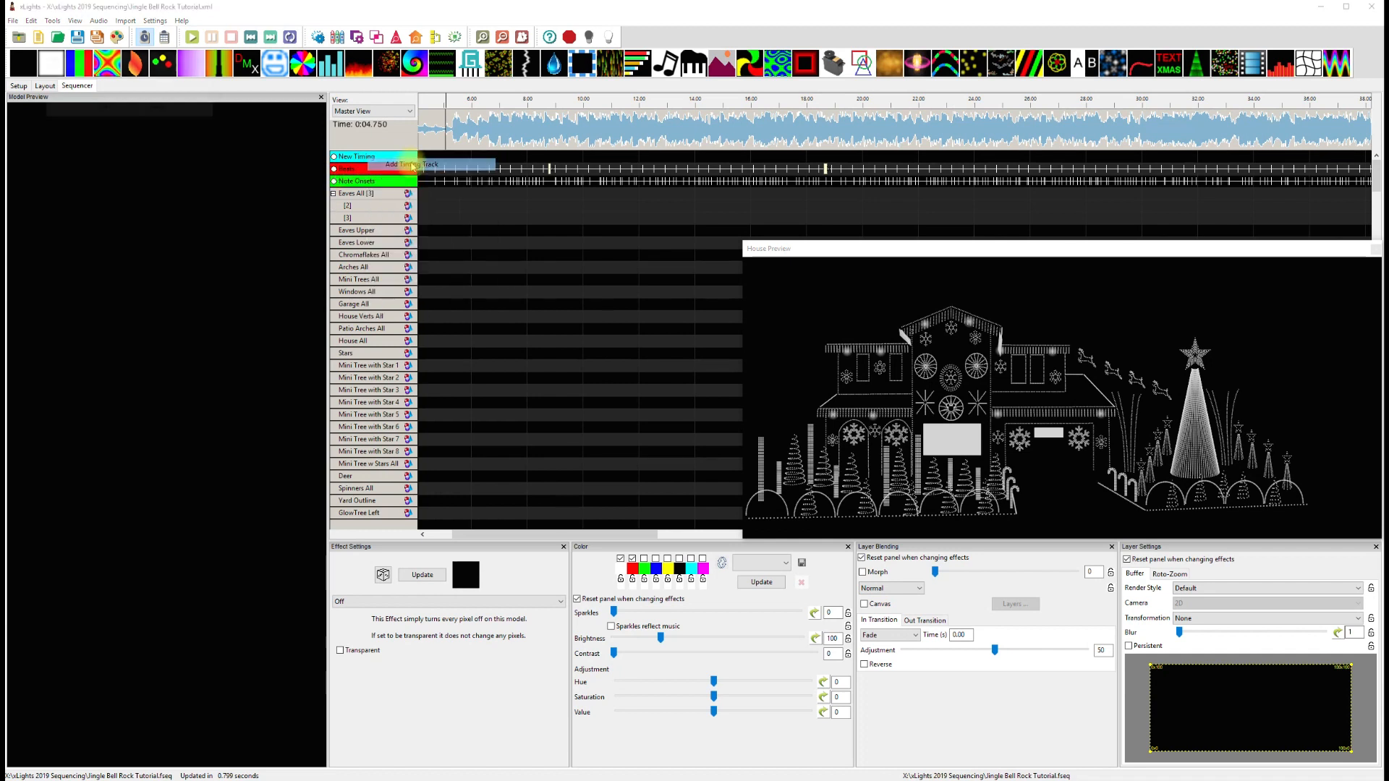
left_click(209, 89)
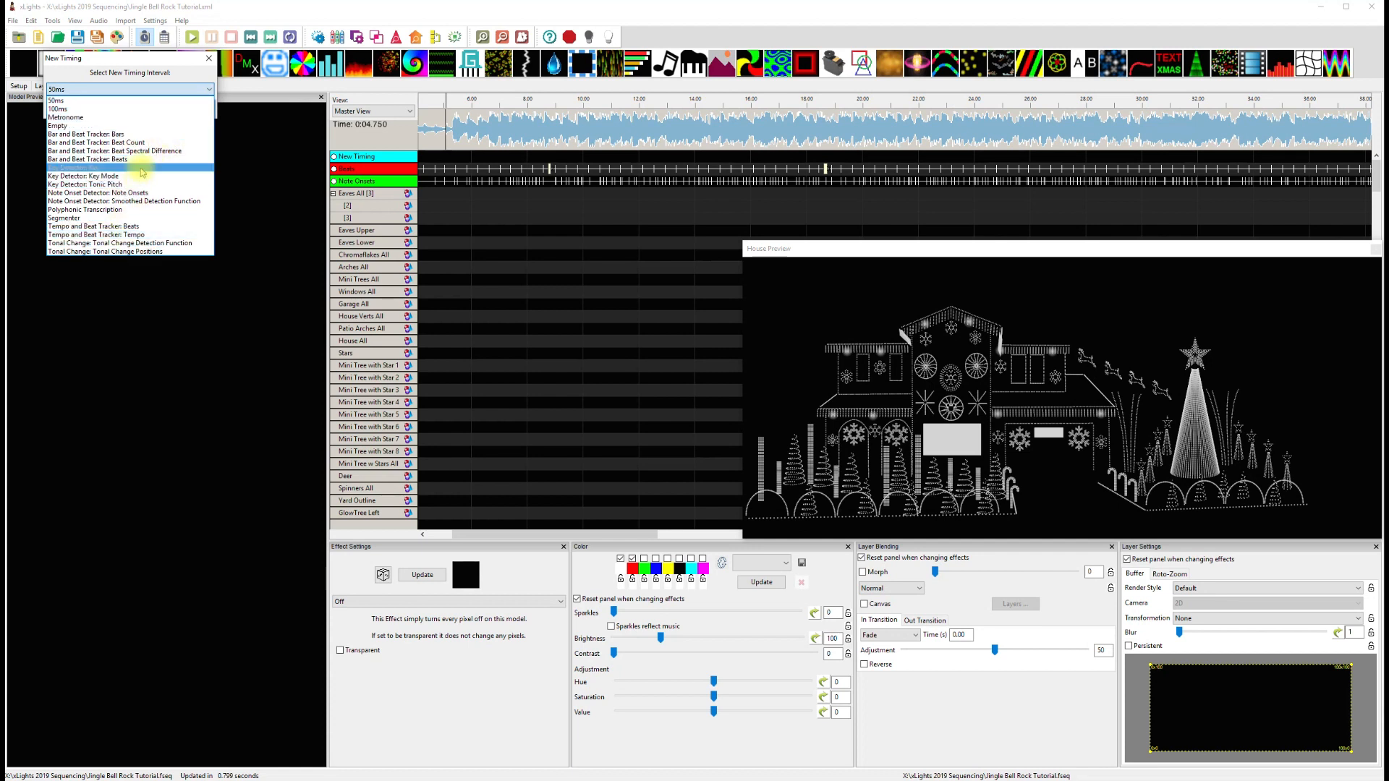
left_click(209, 60)
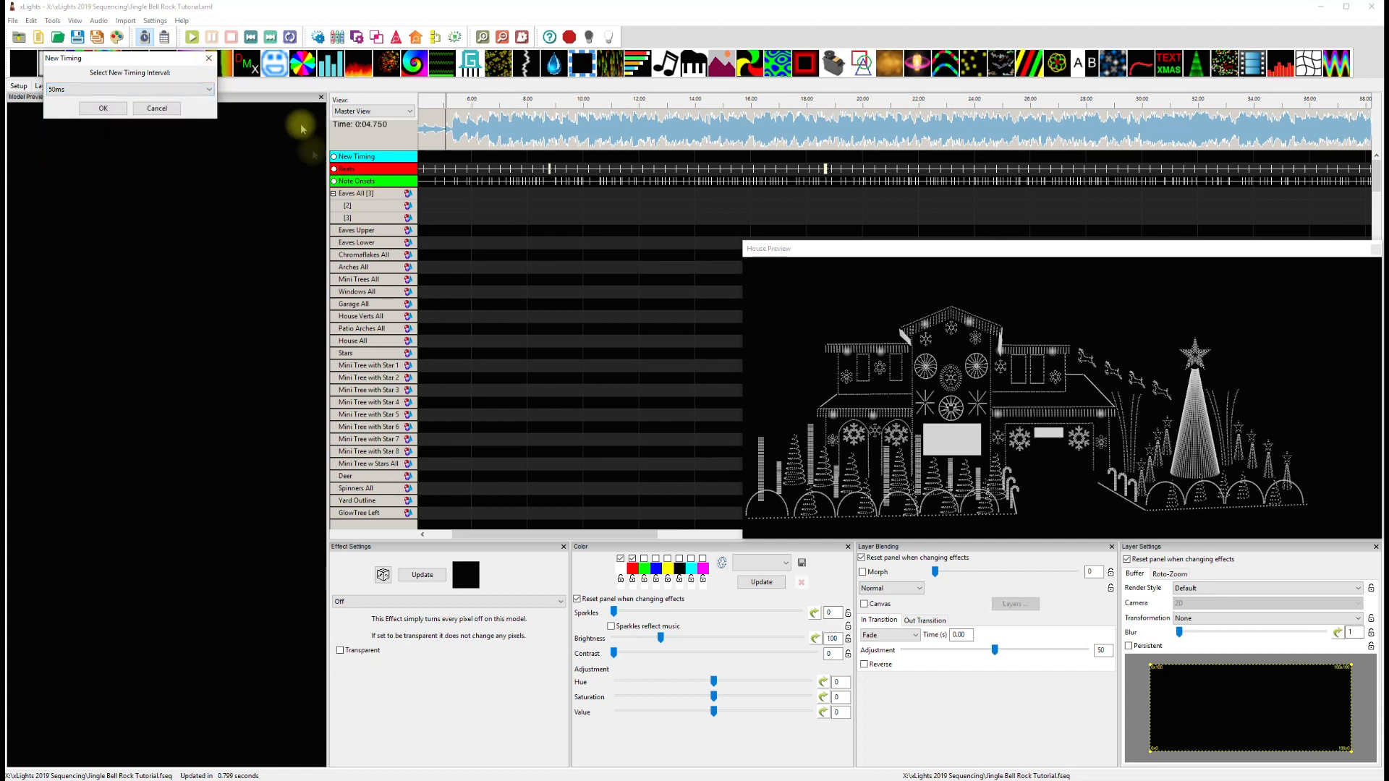
left_click(209, 58)
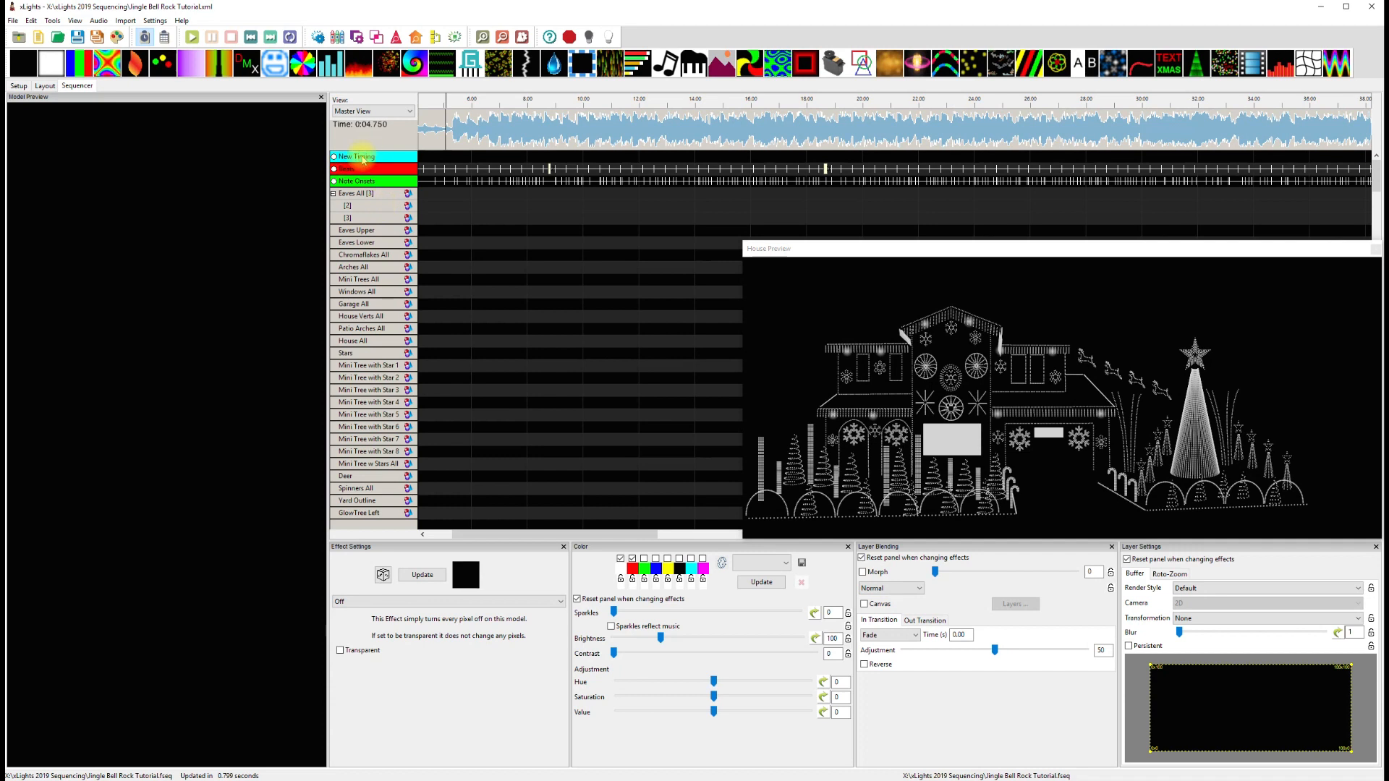
Activate the New Timing track, play the song's opening to find the spot, and add a timing mark at 6.6 seconds.
left_click(333, 156)
left_click(453, 103)
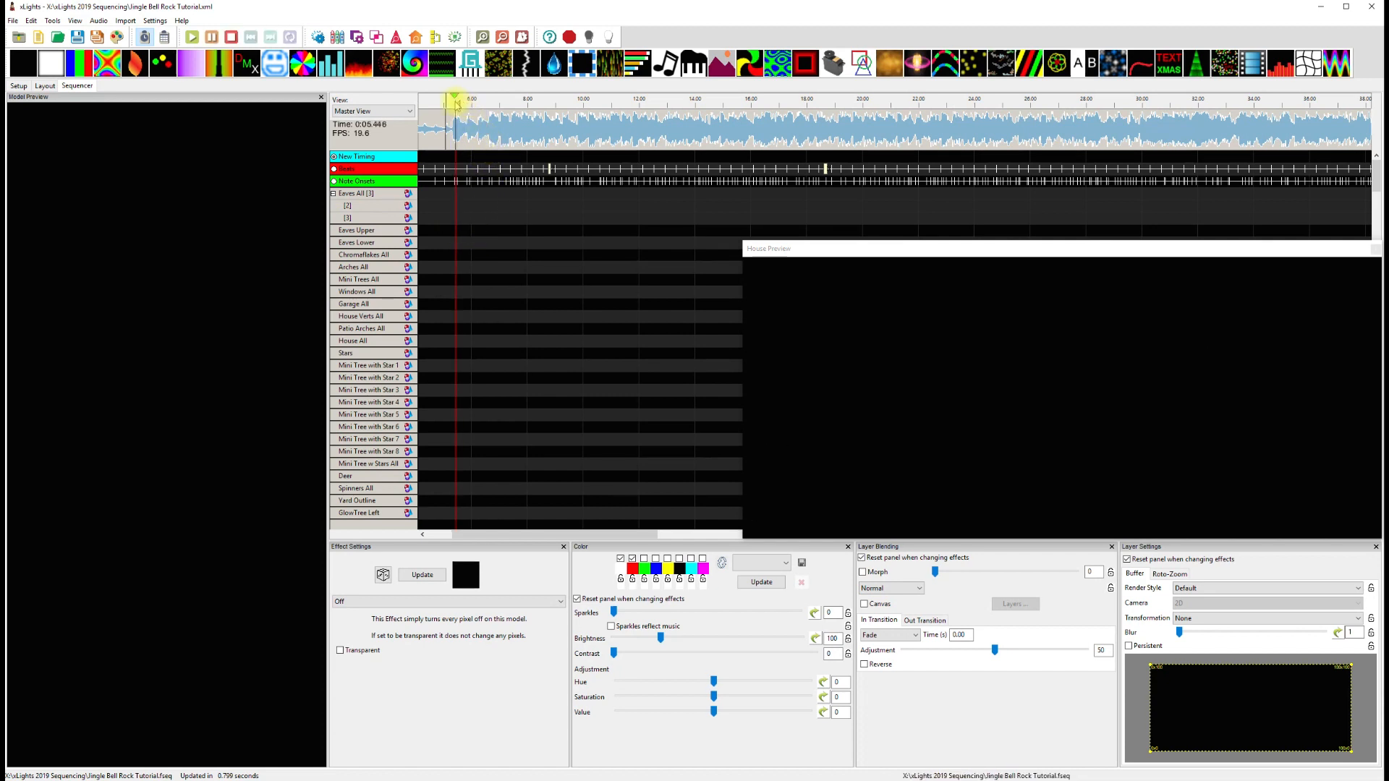
left_click(483, 109)
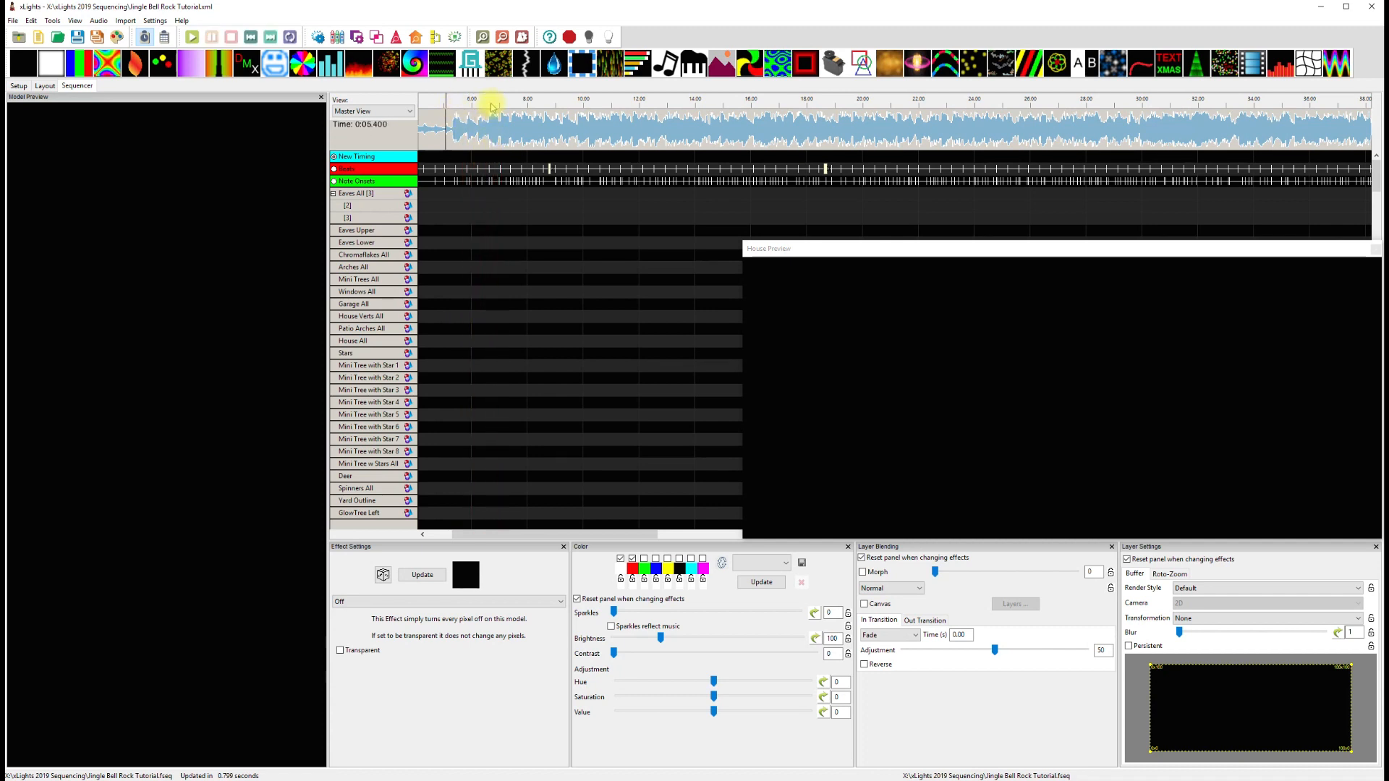
left_click(495, 138)
left_click(485, 154)
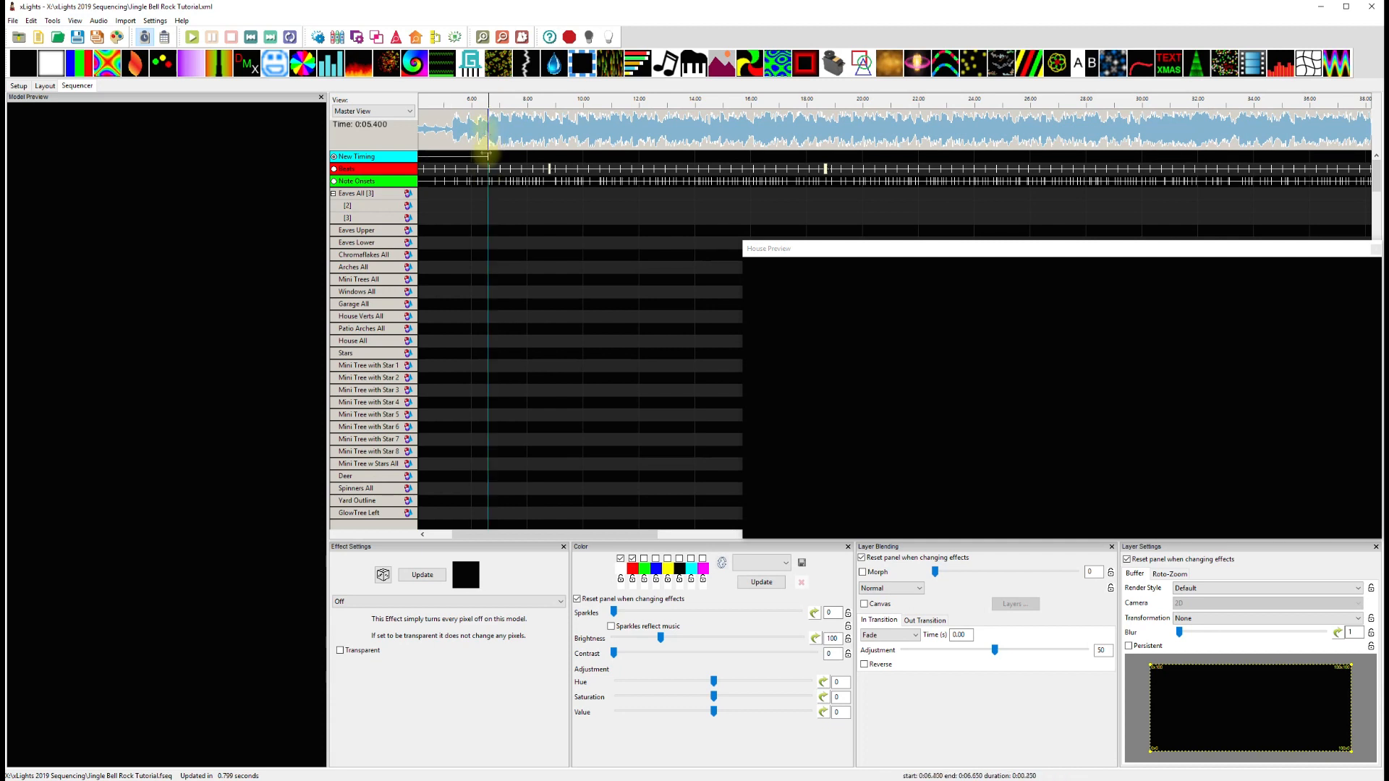
Place timeline tag 0 at about 6.6 seconds, tag 1 at 12 seconds and tag 2 at 20 seconds, and play the song.
right_click(489, 103)
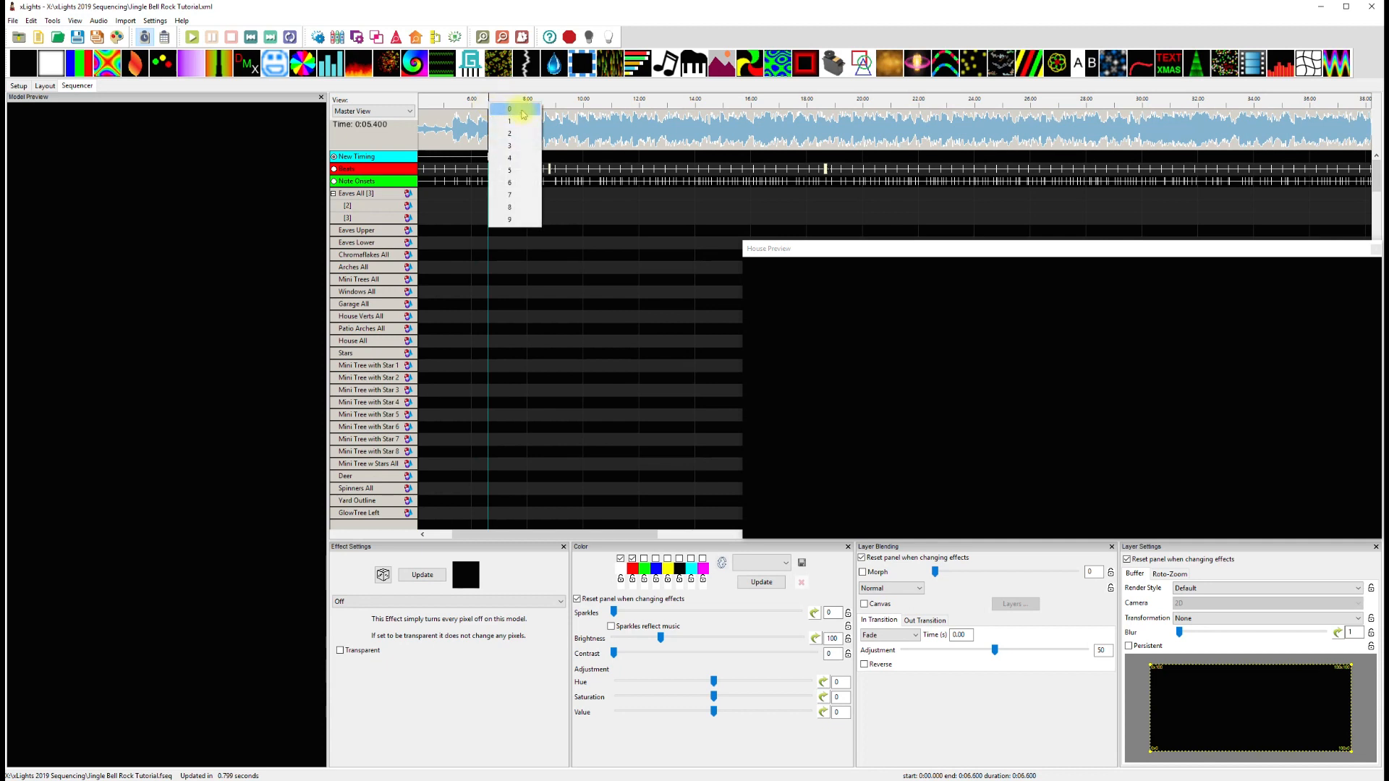
left_click(523, 111)
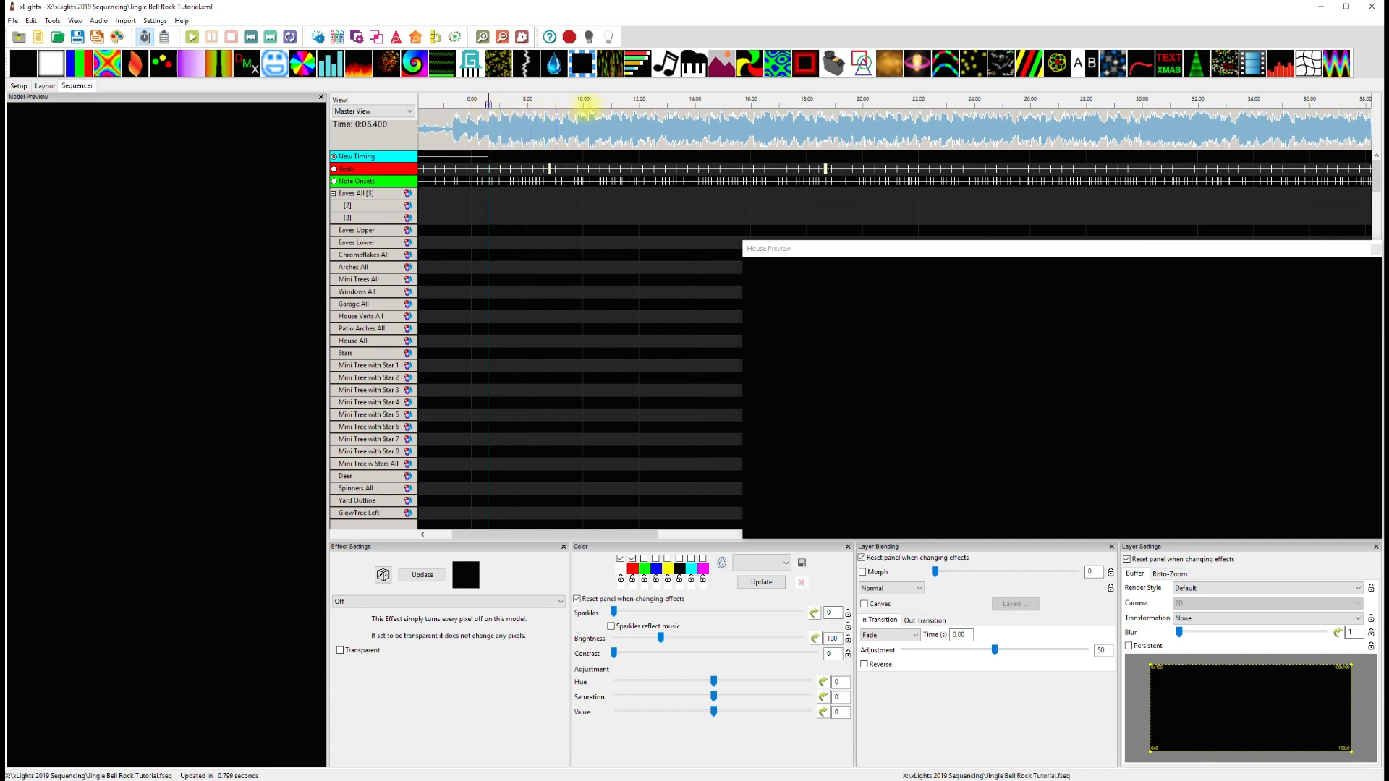
right_click(639, 106)
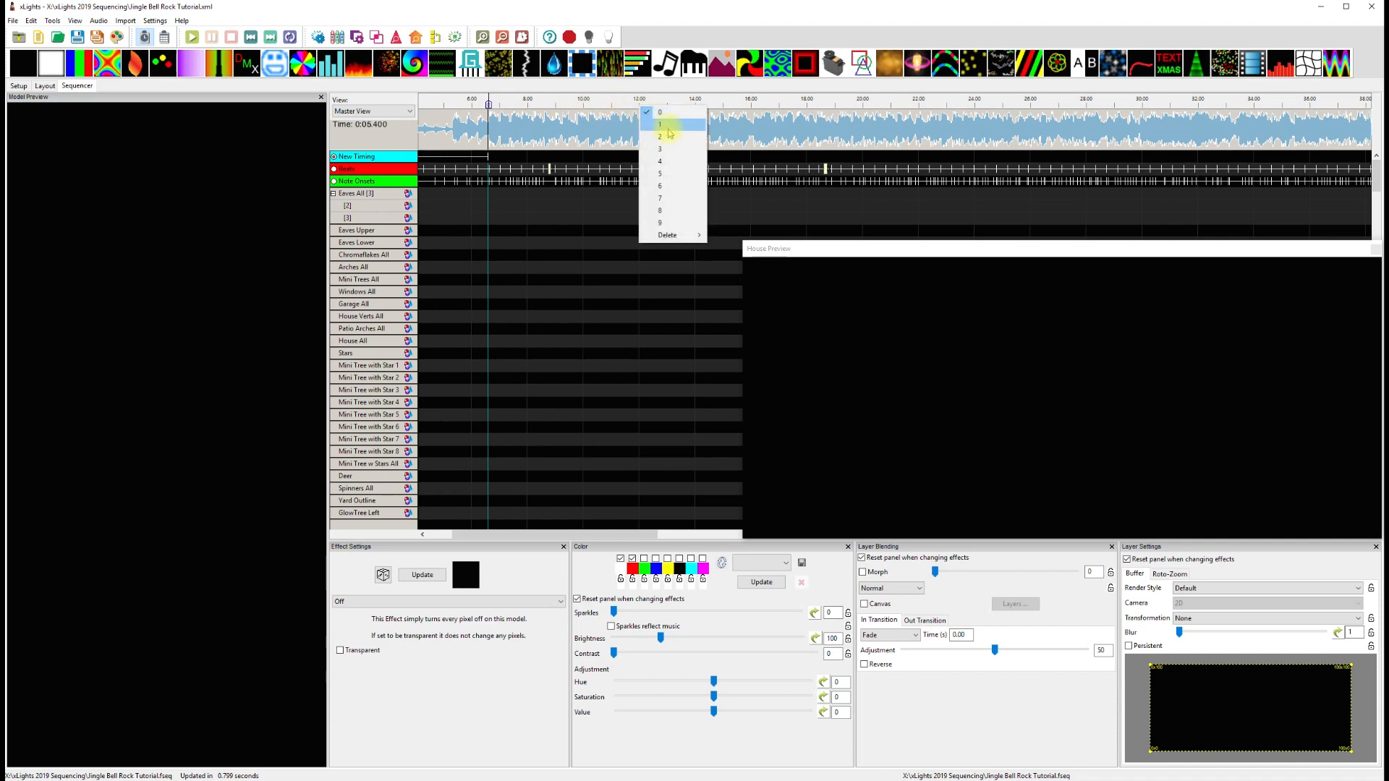
left_click(669, 123)
right_click(863, 104)
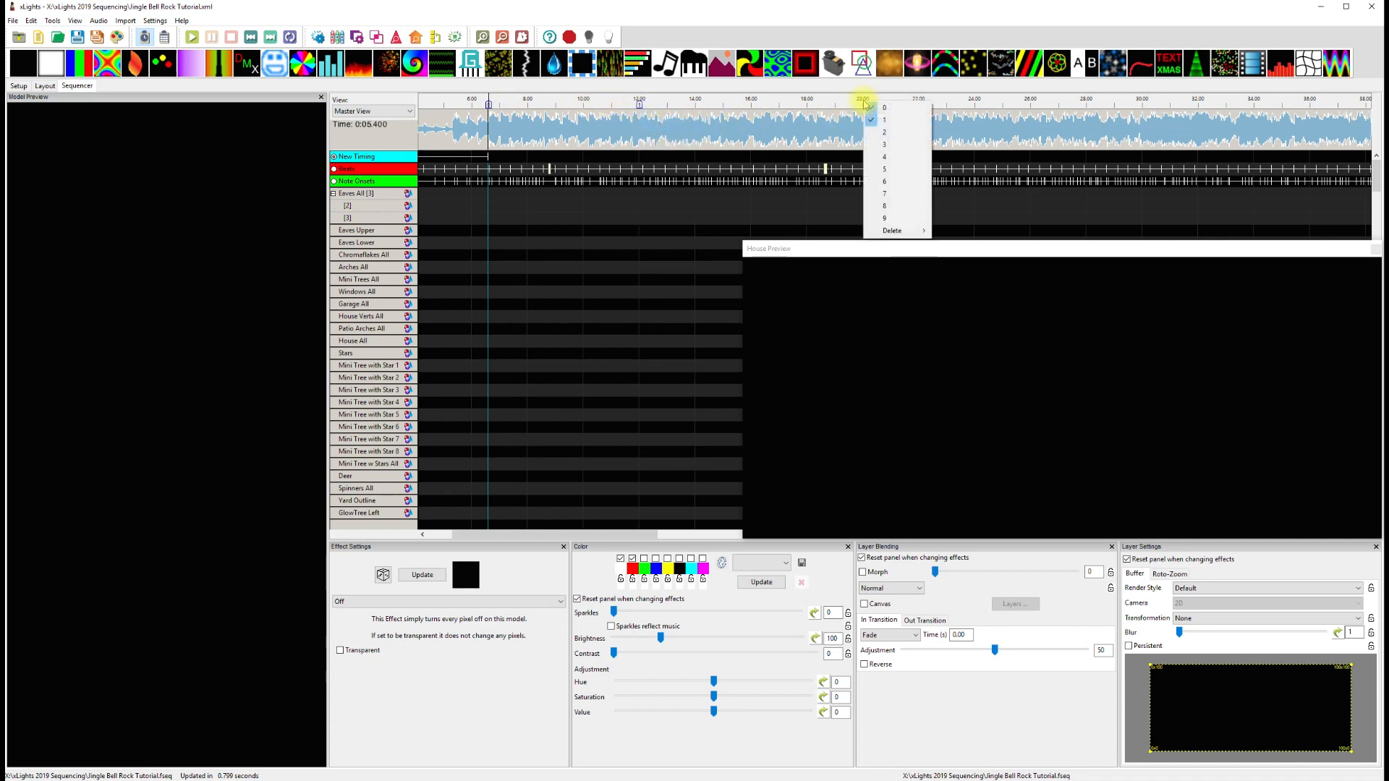
left_click(892, 138)
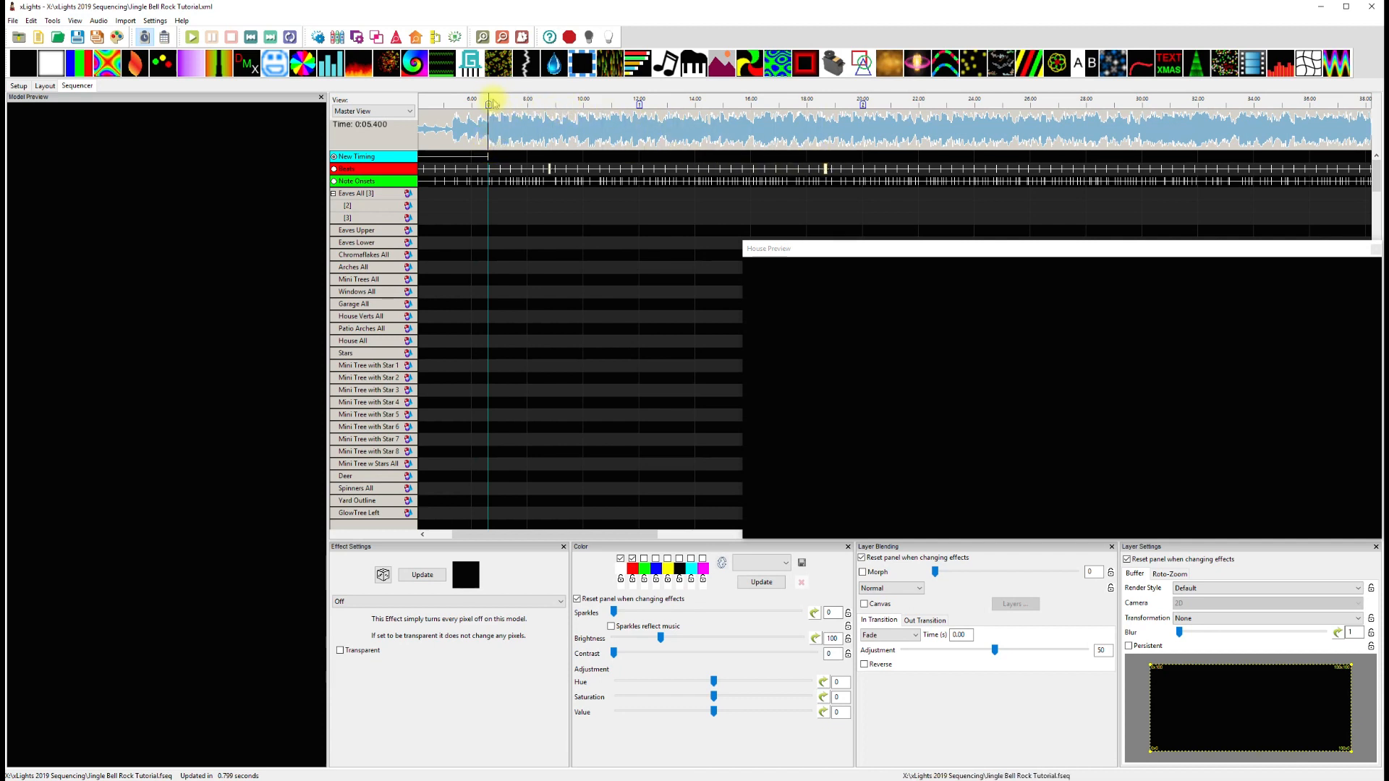
key("space")
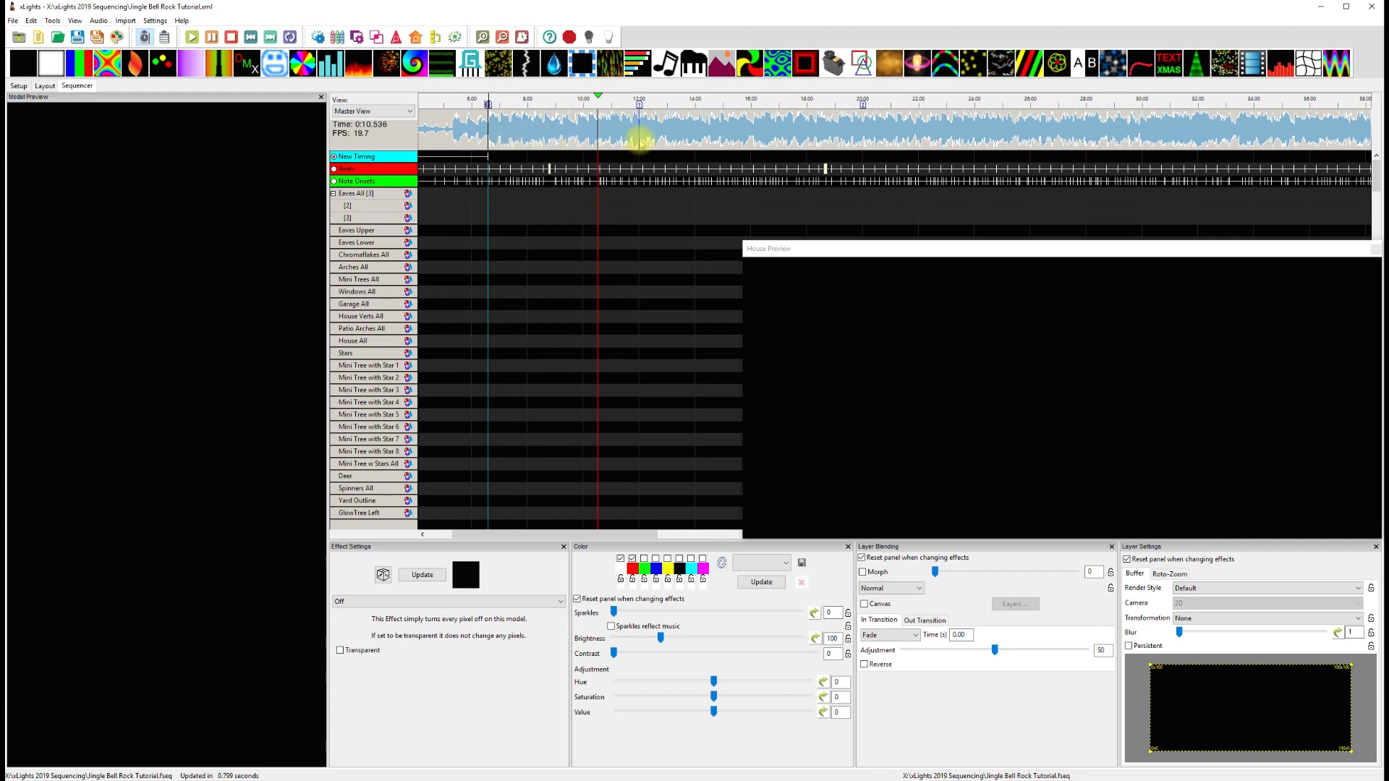
Using the Beats timing marks, place a Single Strand effect on Eaves All layer 3 from 6.65 to about 12.1 seconds.
left_click(334, 169)
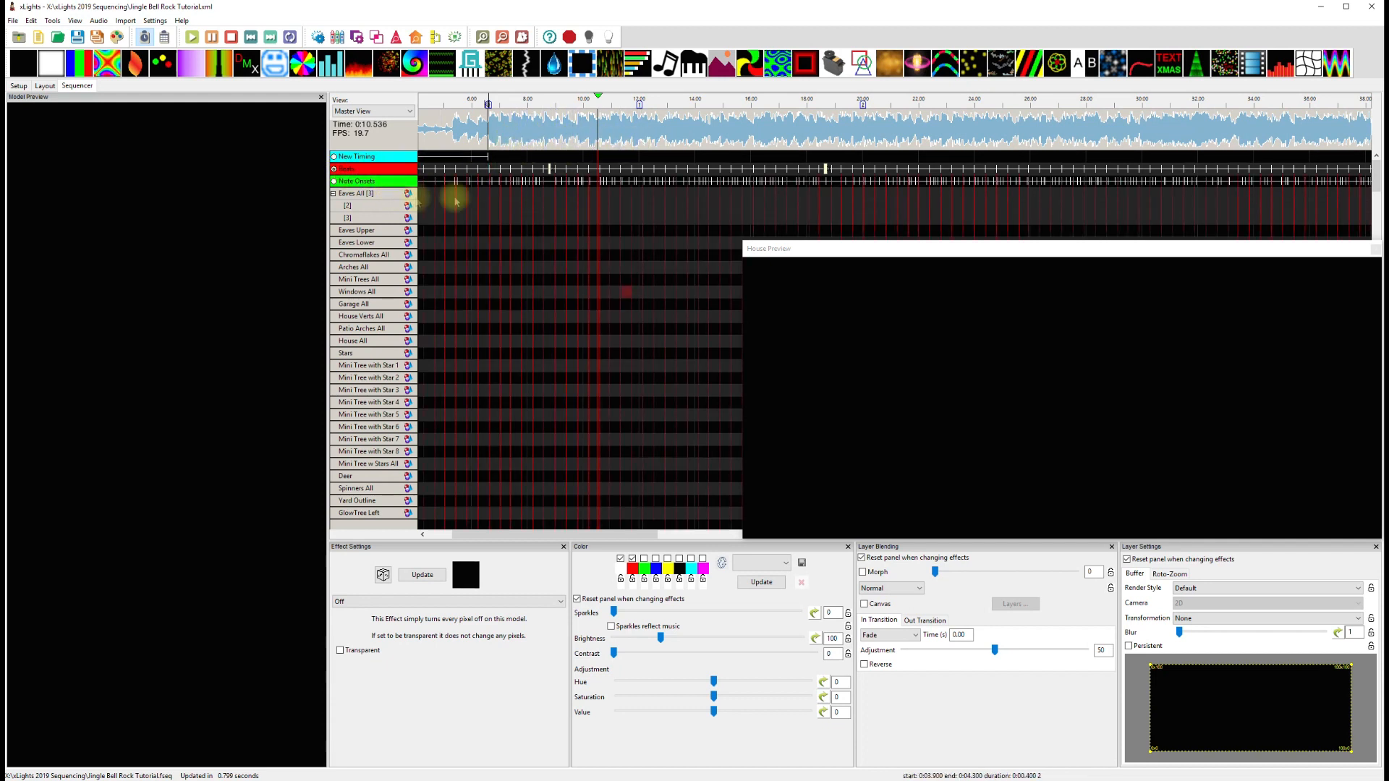
mouse_move(944, 63)
left_mouse_down()
mouse_move(651, 202)
mouse_move(499, 213)
left_mouse_up()
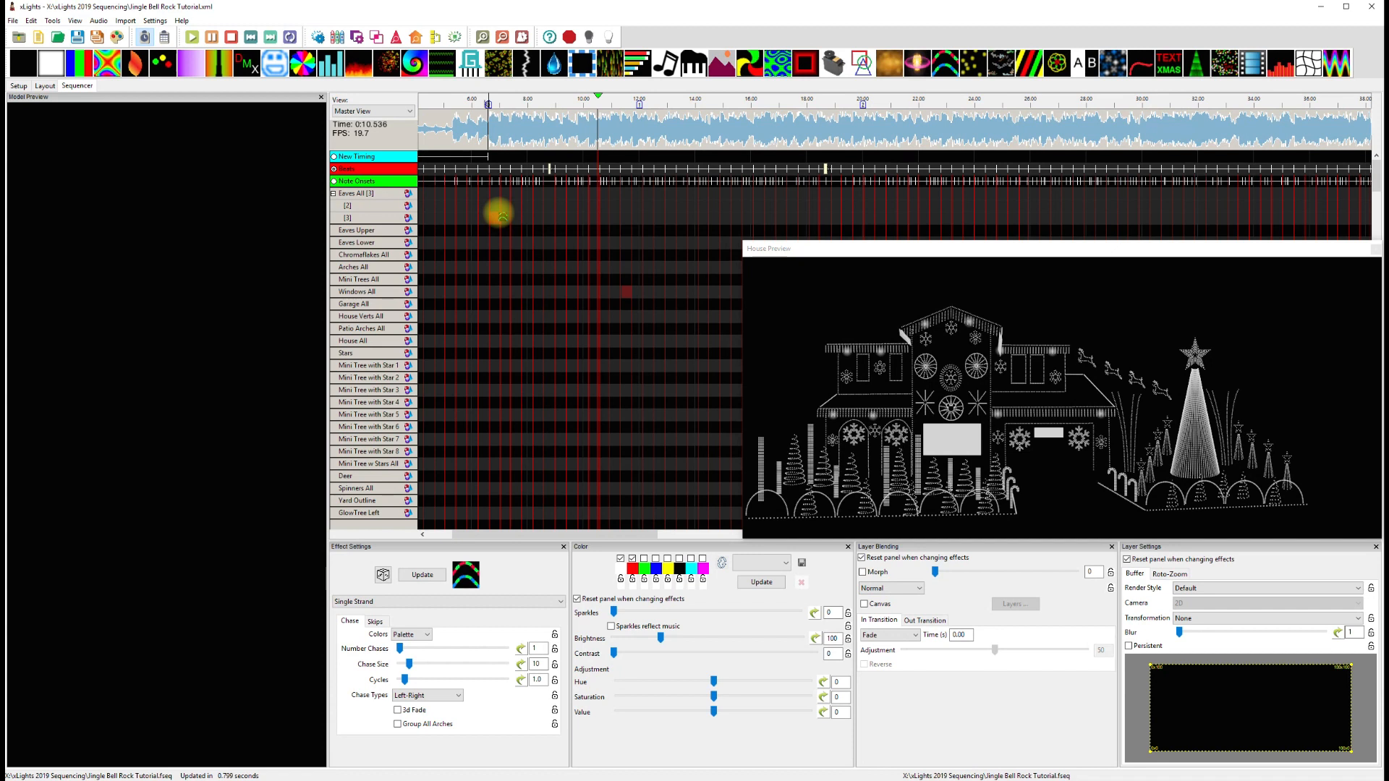
left_click_drag(499, 214, 644, 218)
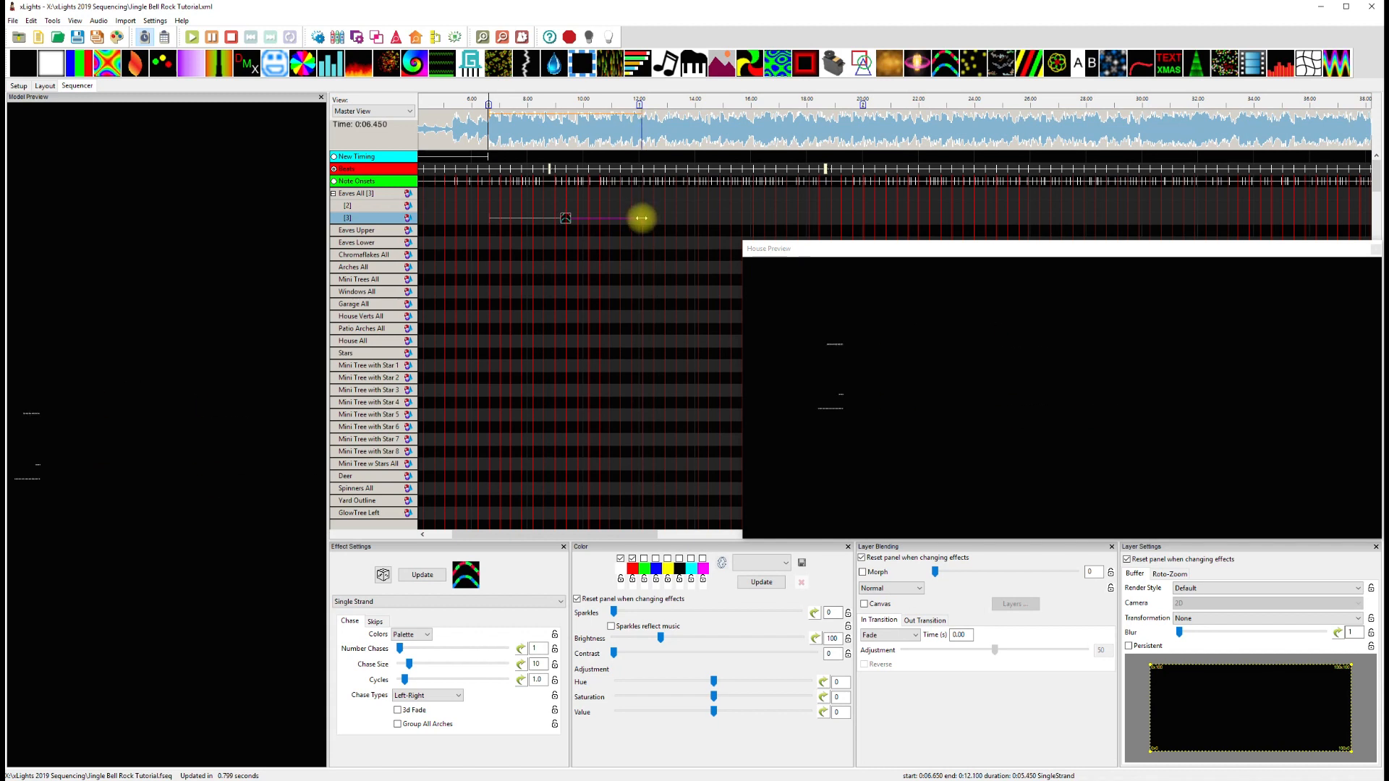
Preview the Single Strand effect on the Eaves All row and set its chase type to Bounce from Left.
key("space")
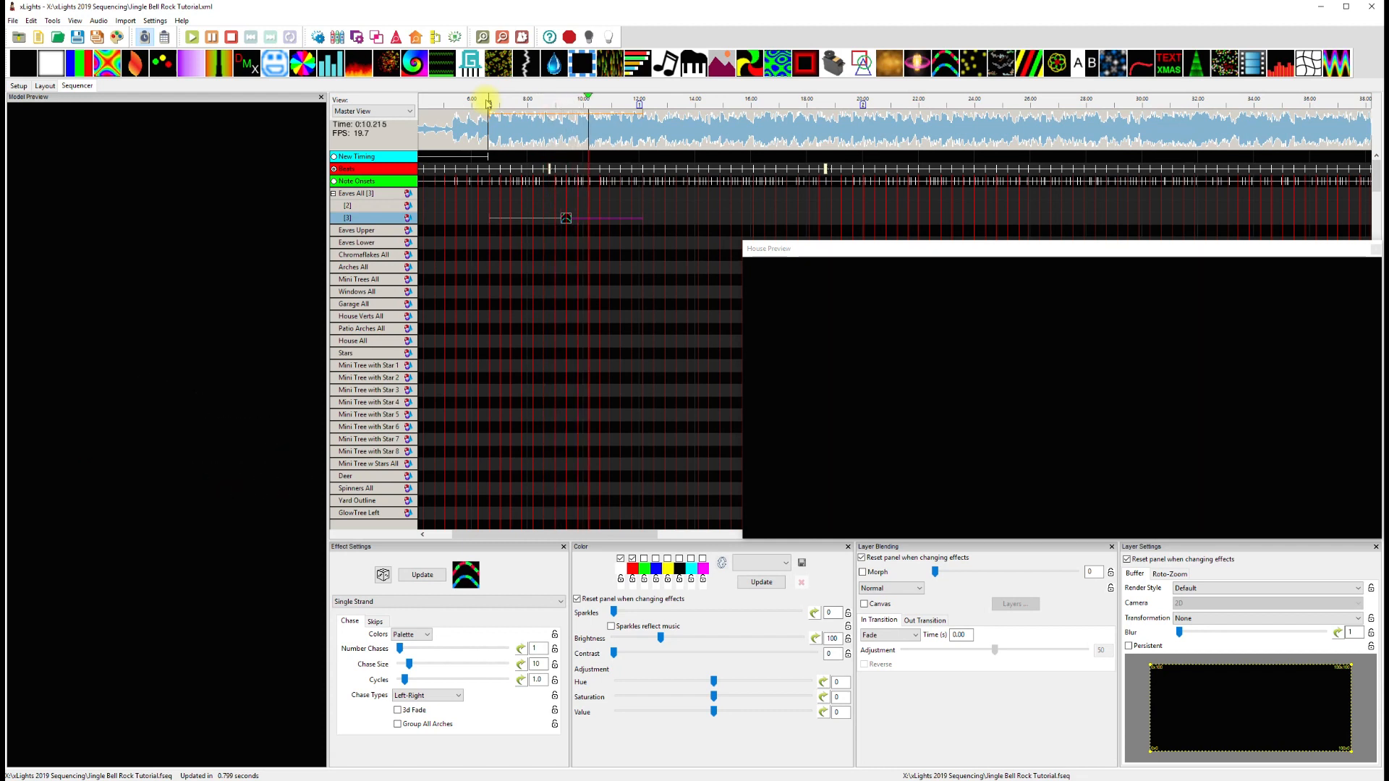
key("space")
left_click(566, 219)
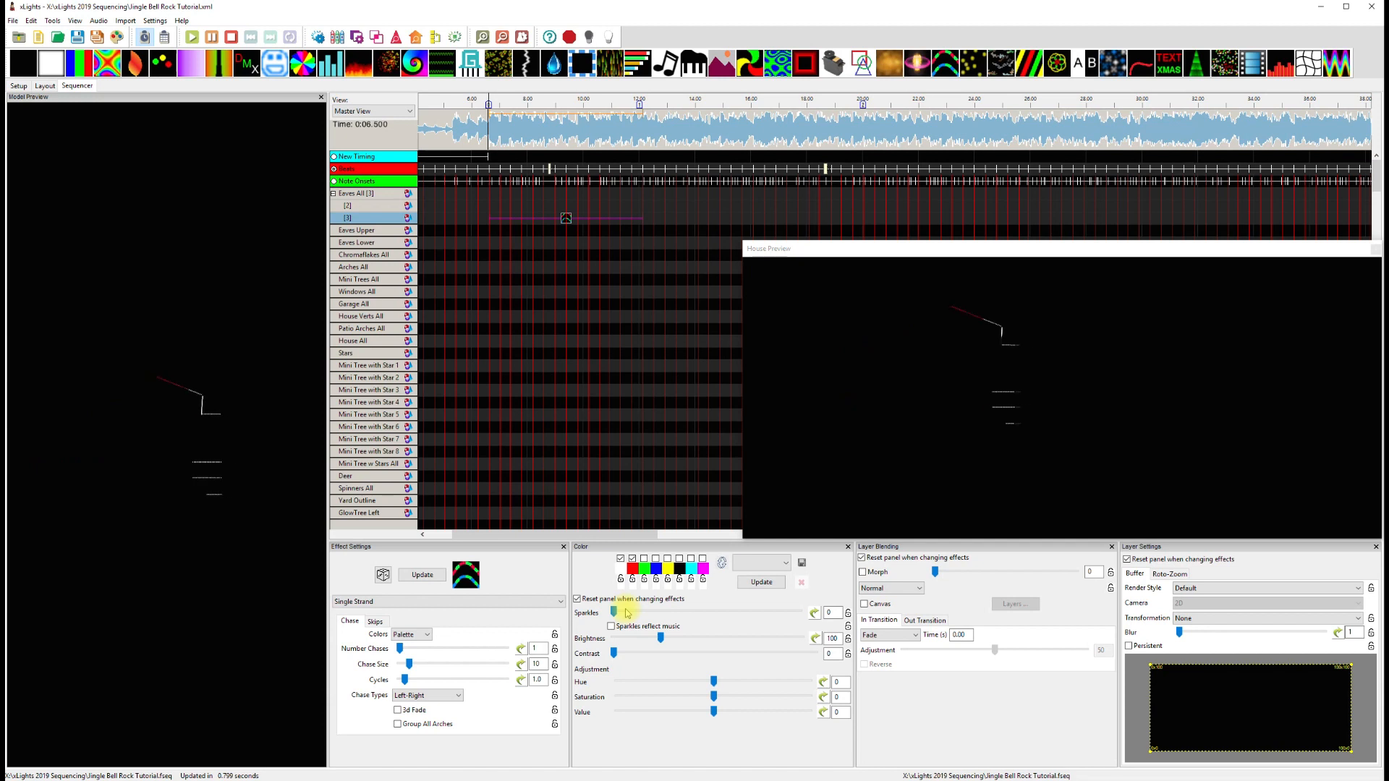
left_click(443, 695)
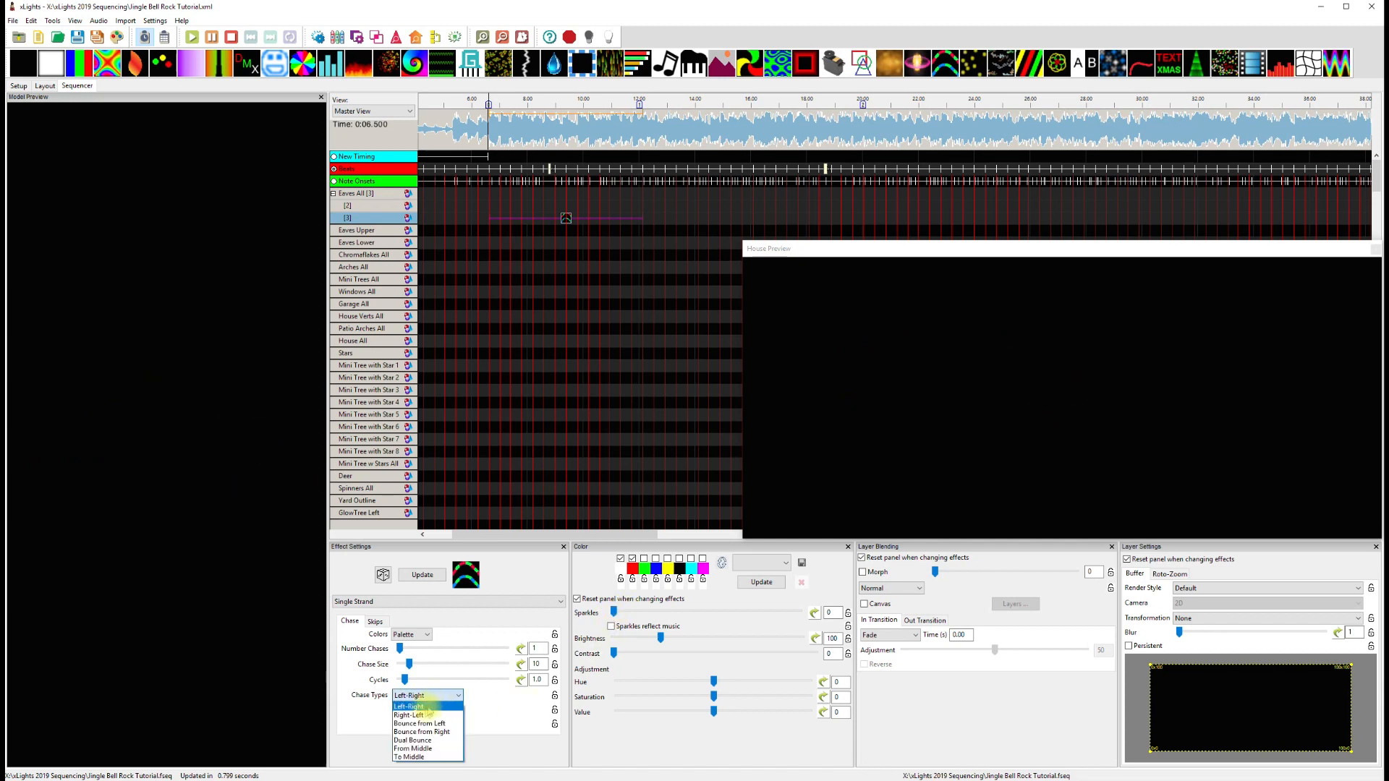
left_click(418, 722)
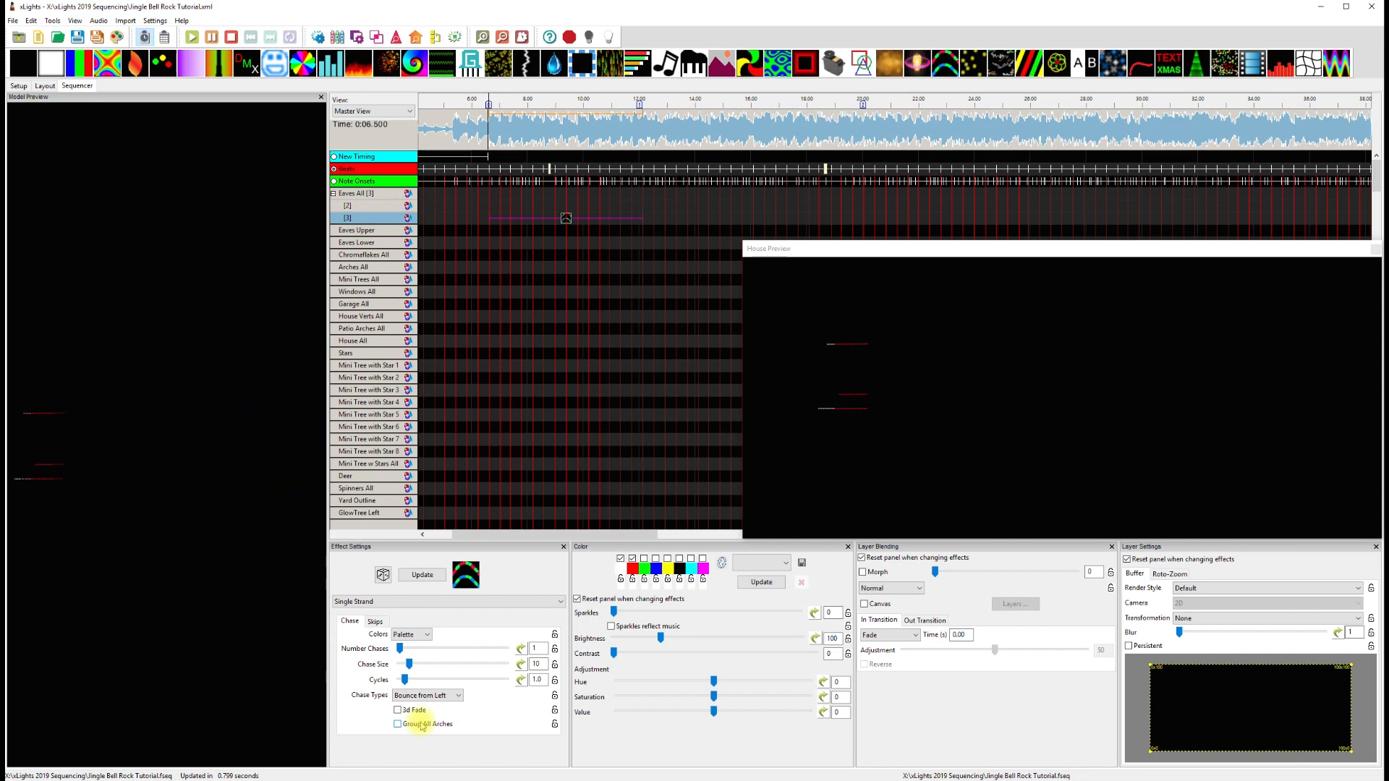
Play the sequence from tag 0 and extend the end of the Single Strand effect to 12.95 seconds.
left_click(491, 101)
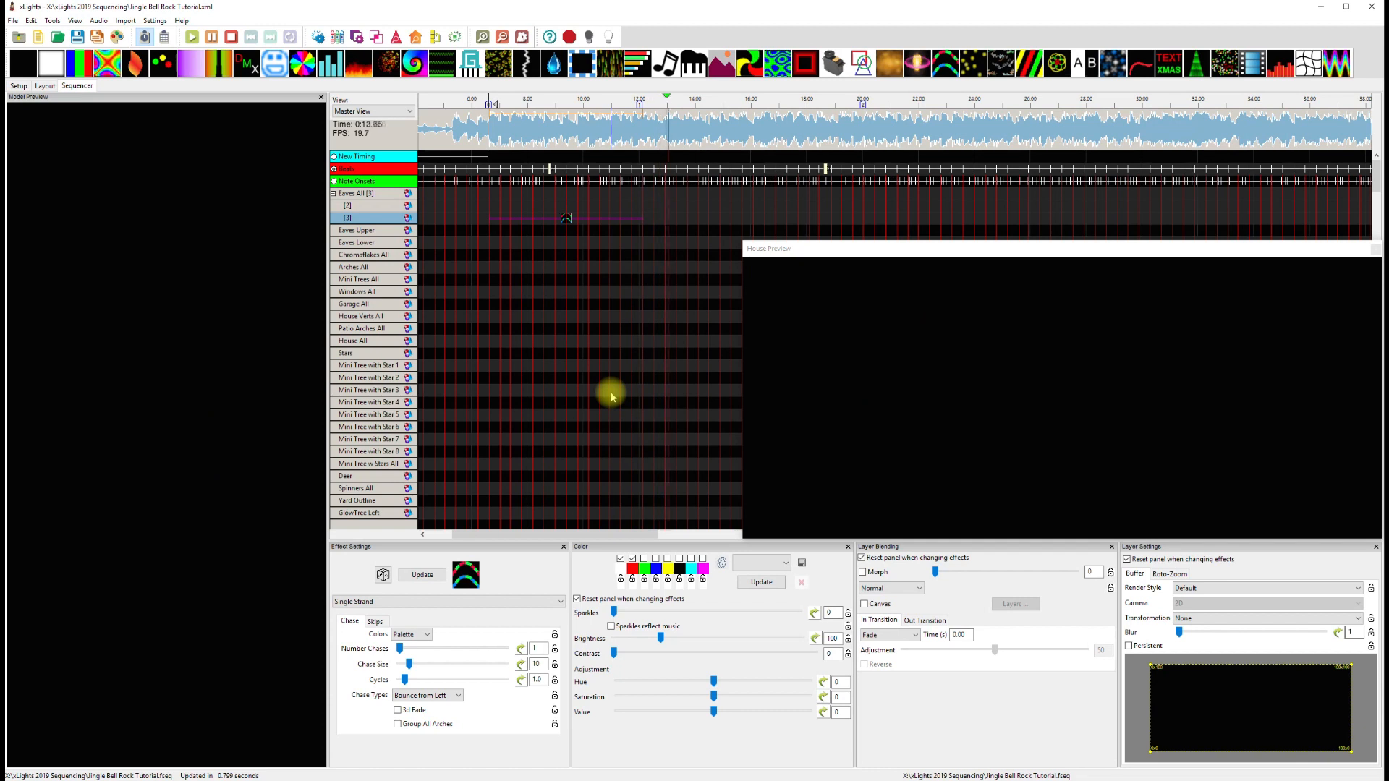
key("space")
mouse_move(648, 217)
left_mouse_down()
mouse_move(635, 214)
mouse_move(663, 220)
left_mouse_up()
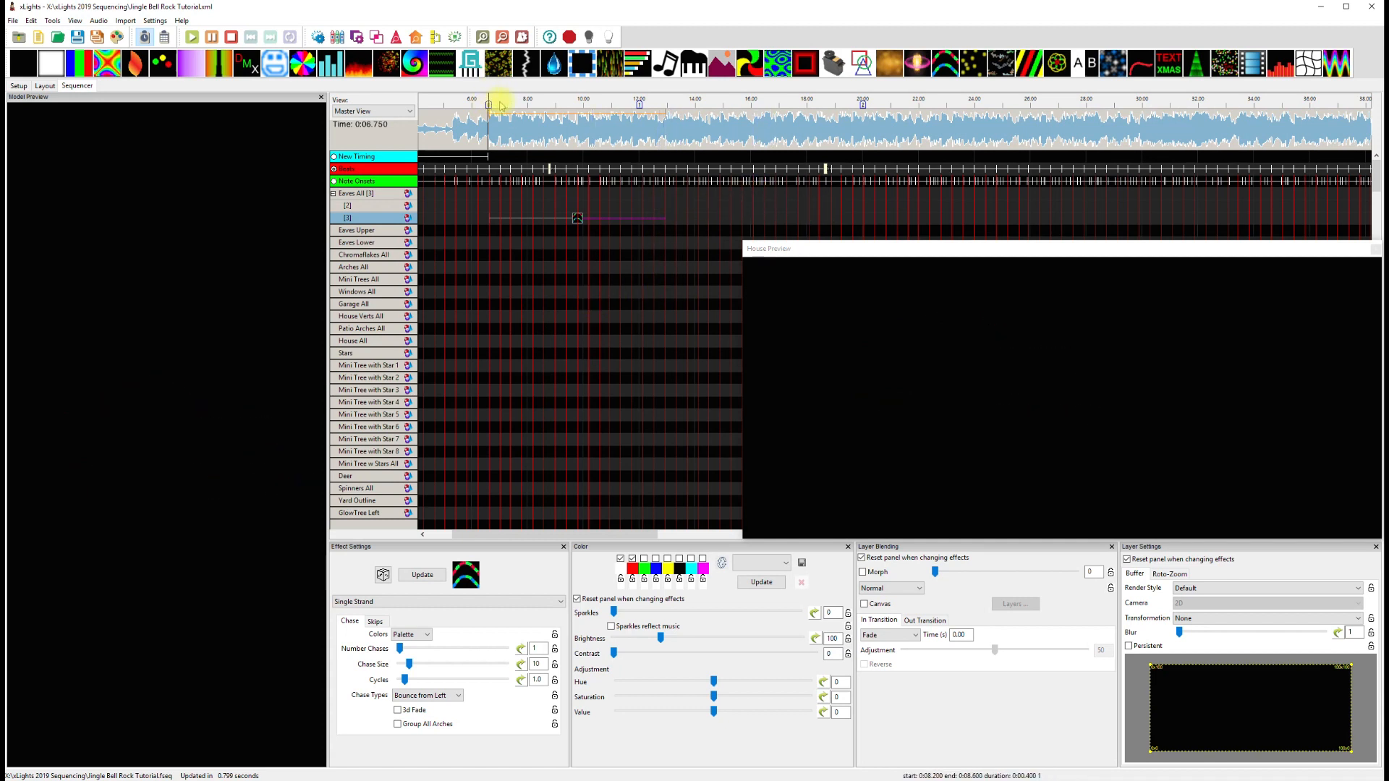
Set the Single Strand effect's cycles to 4 and play the sequence from tag 0 to preview it.
left_click(542, 214)
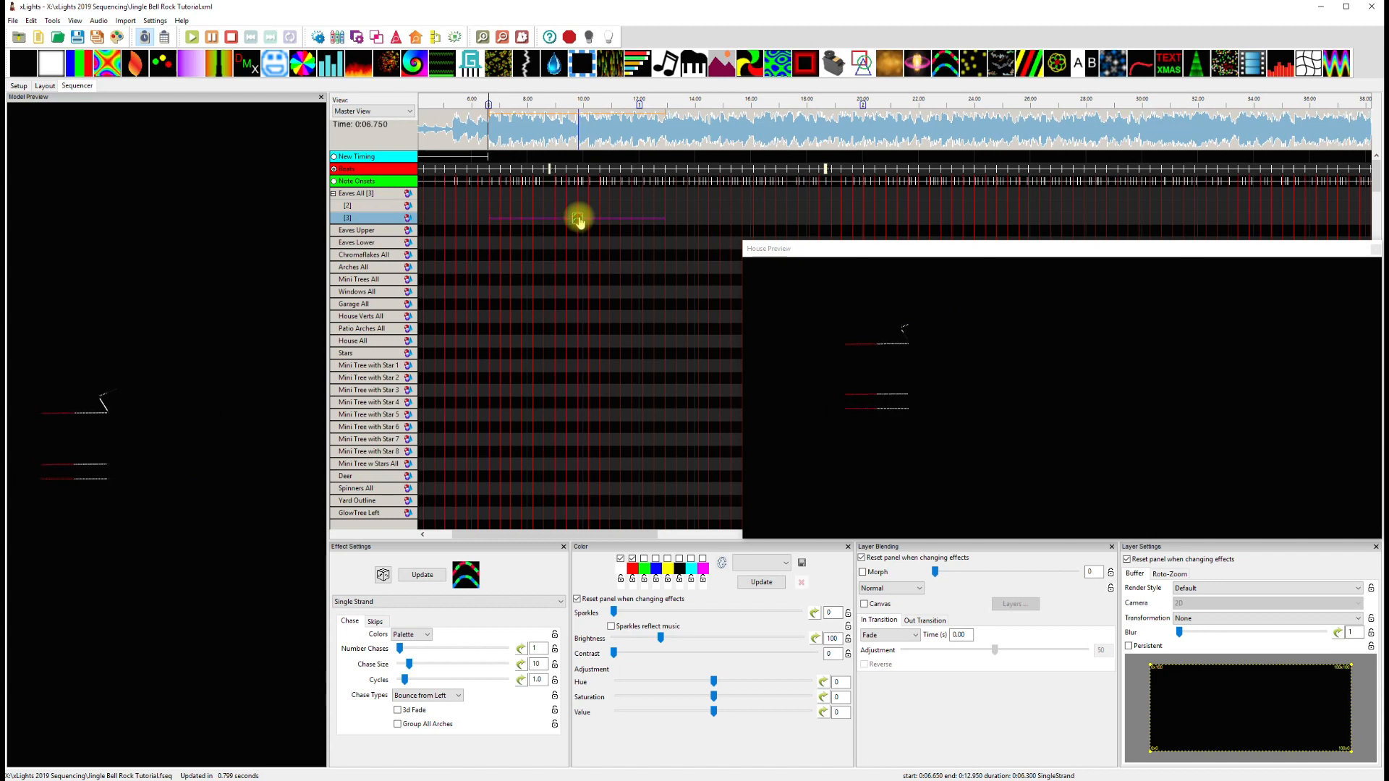
double_click(537, 679)
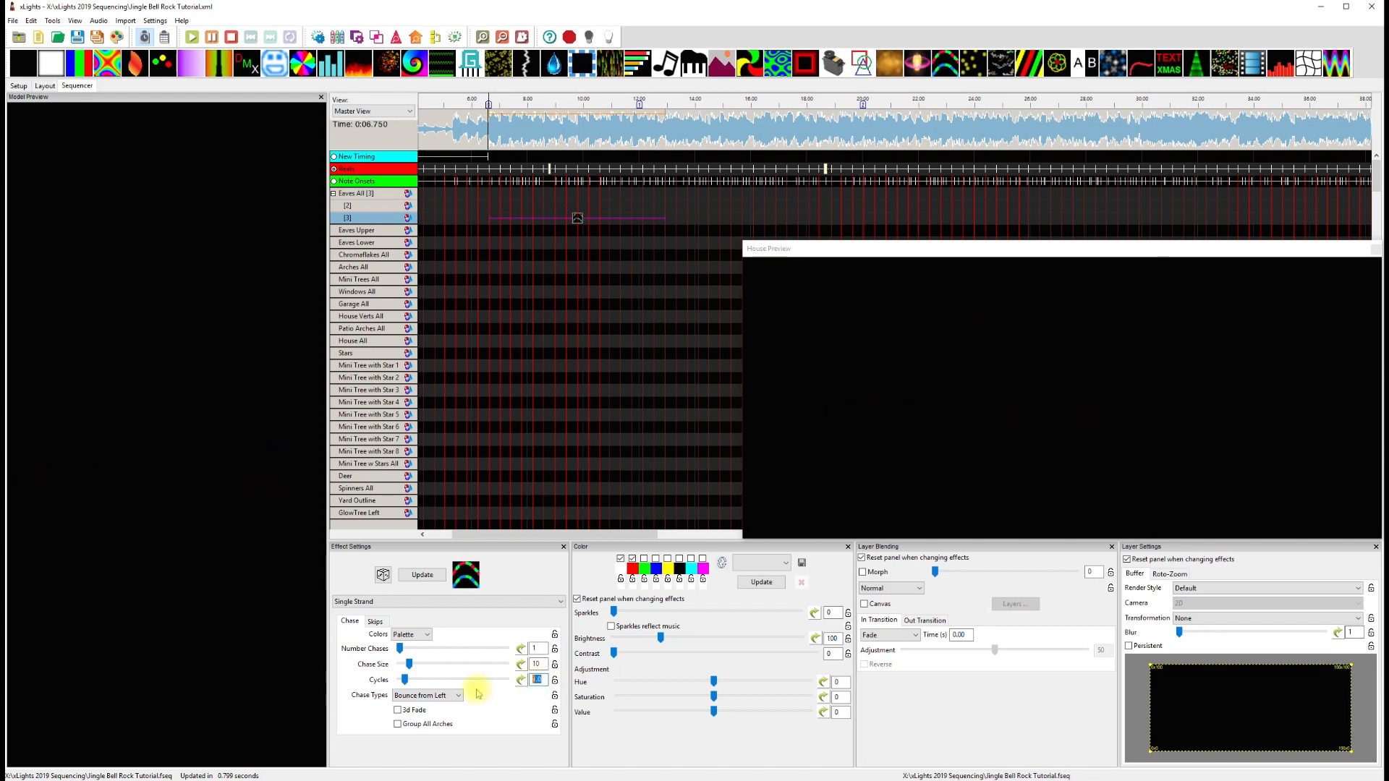
type("4")
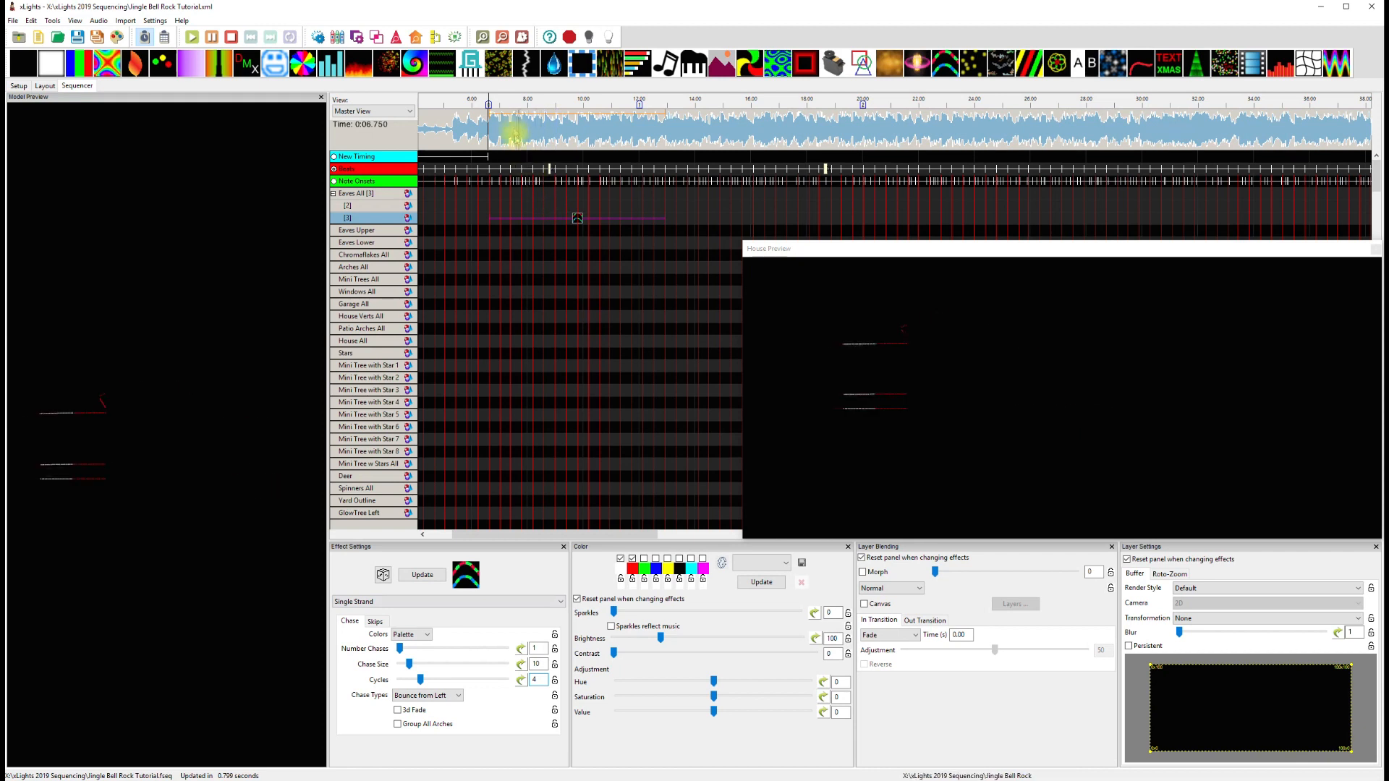
left_click(487, 98)
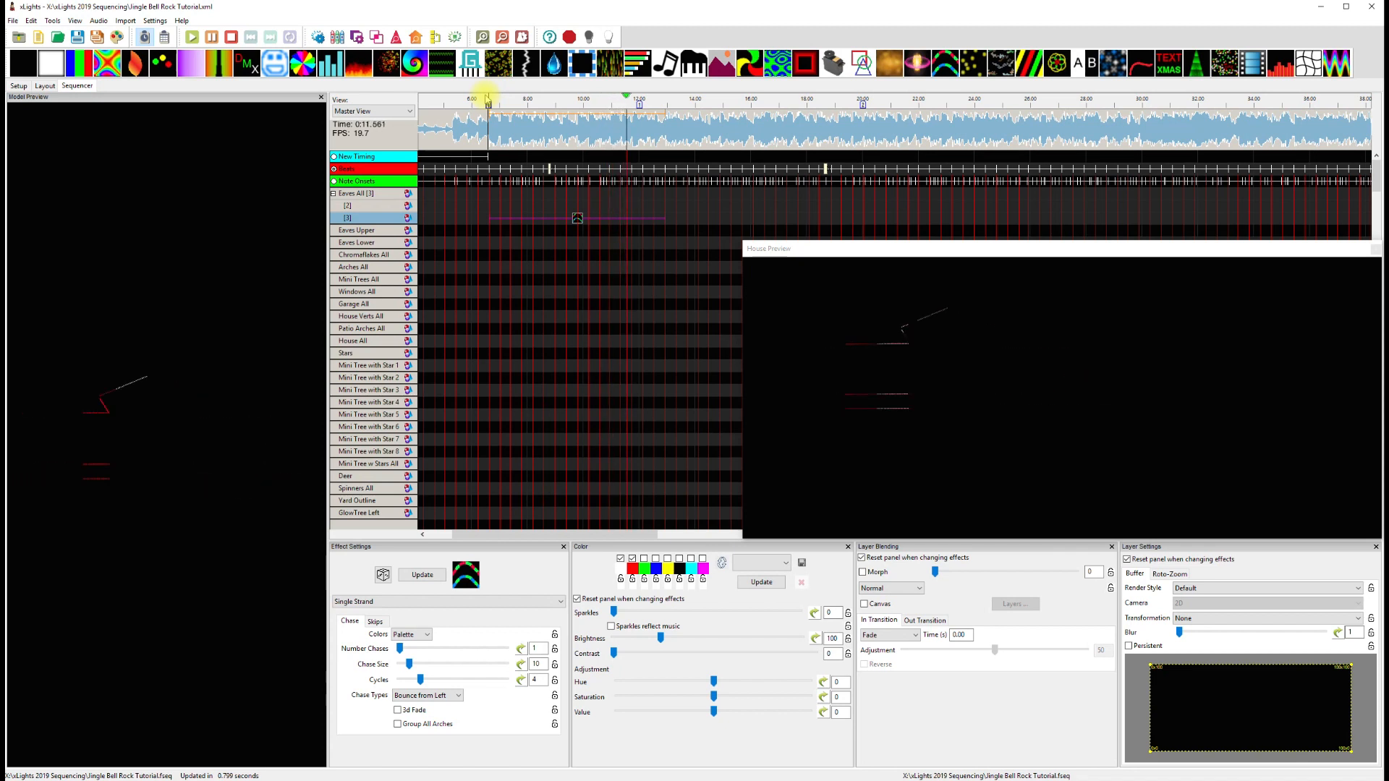
left_click(494, 145)
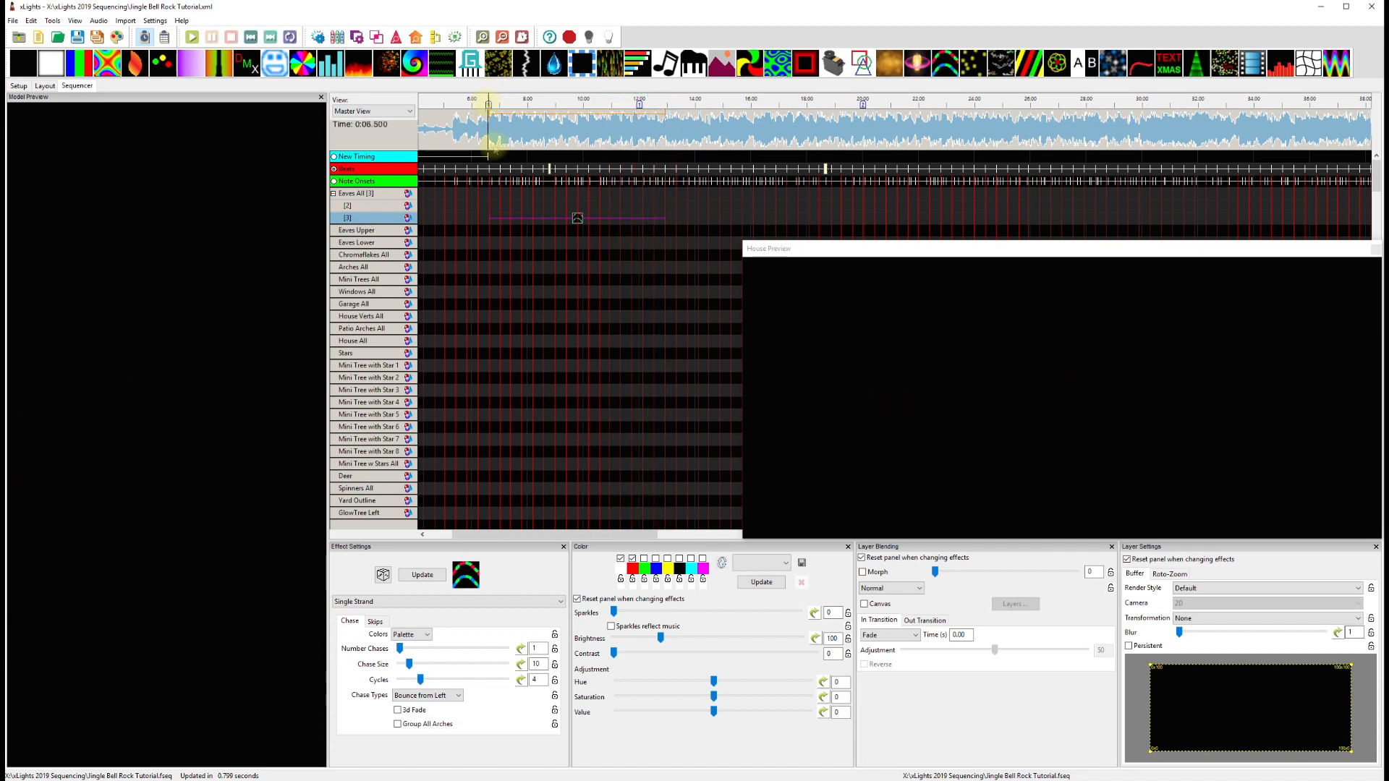
Set the Single Strand effect's render style to Vertical Per Model/Strand and play the sequence to preview it.
left_click(577, 219)
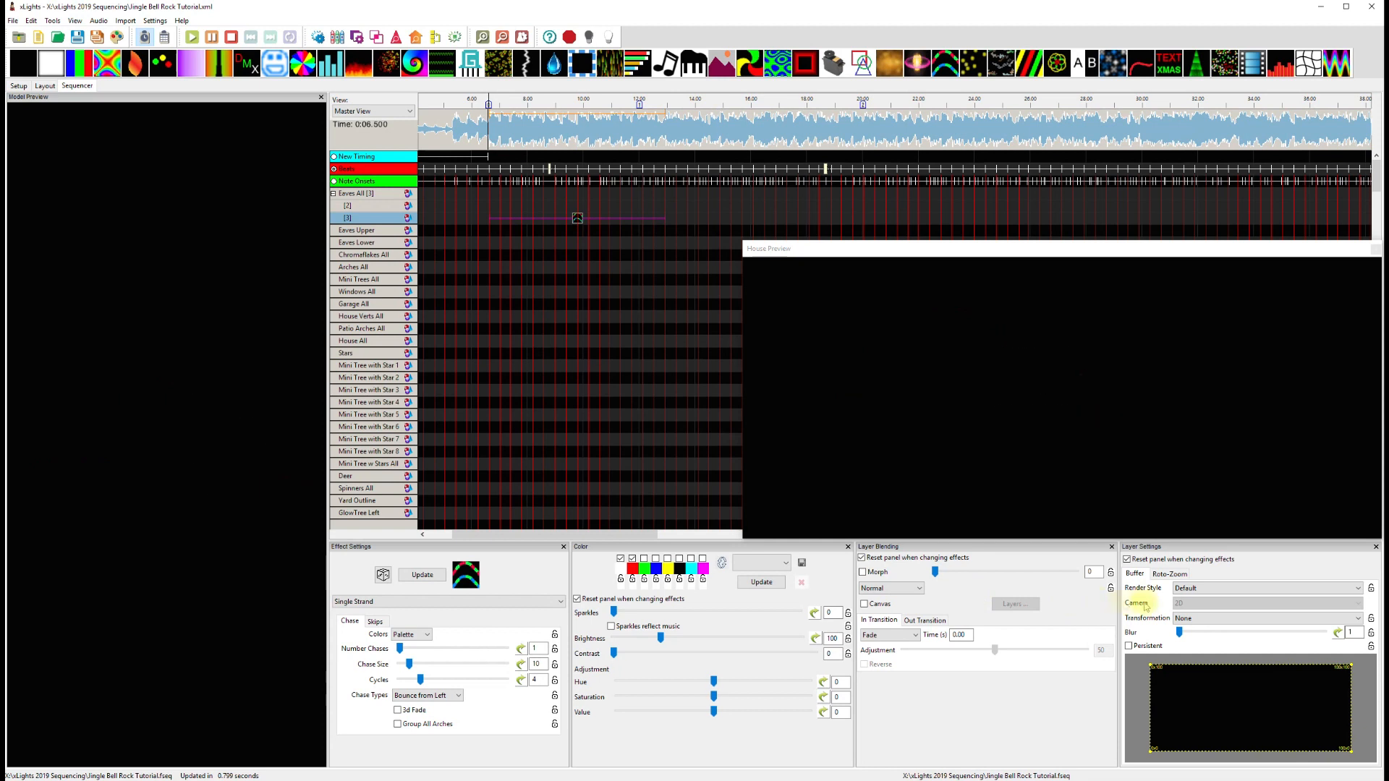
left_click(1204, 589)
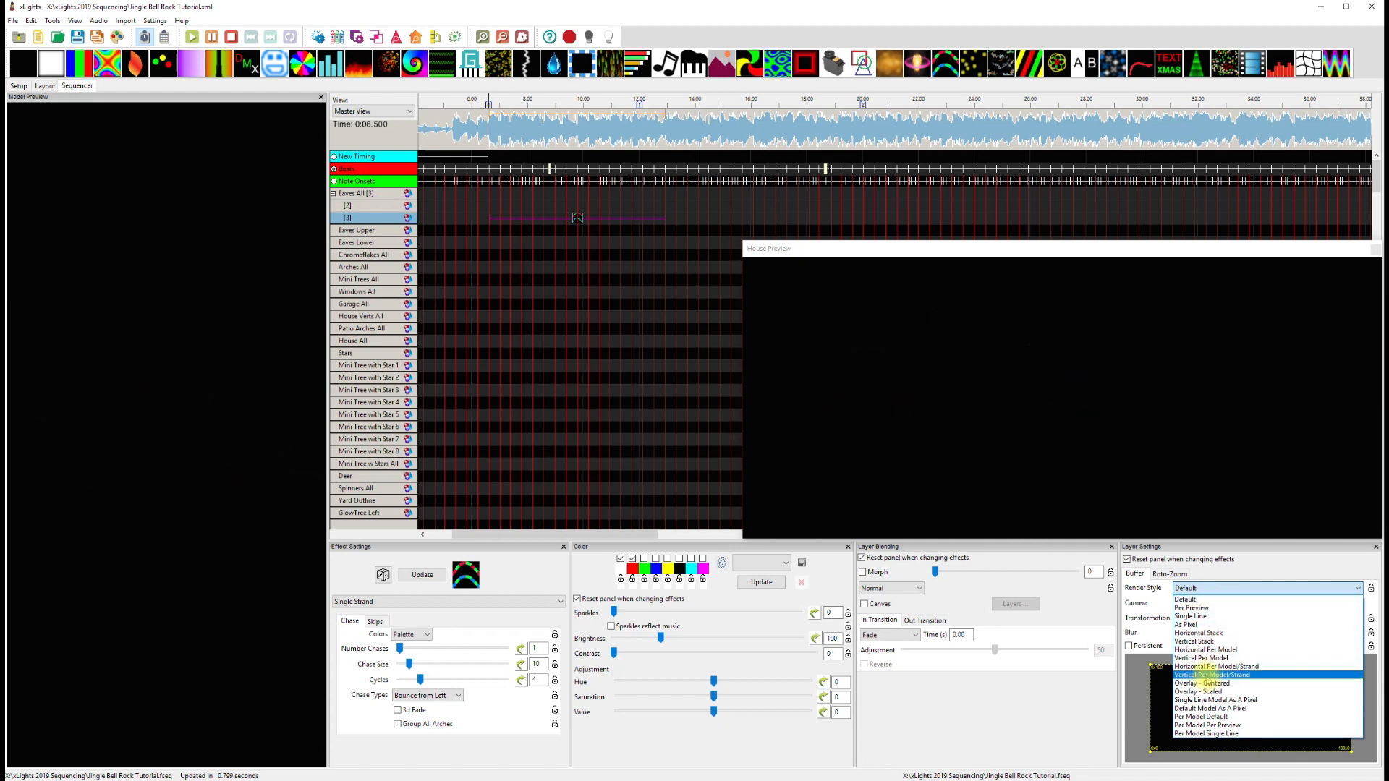
left_click(1206, 675)
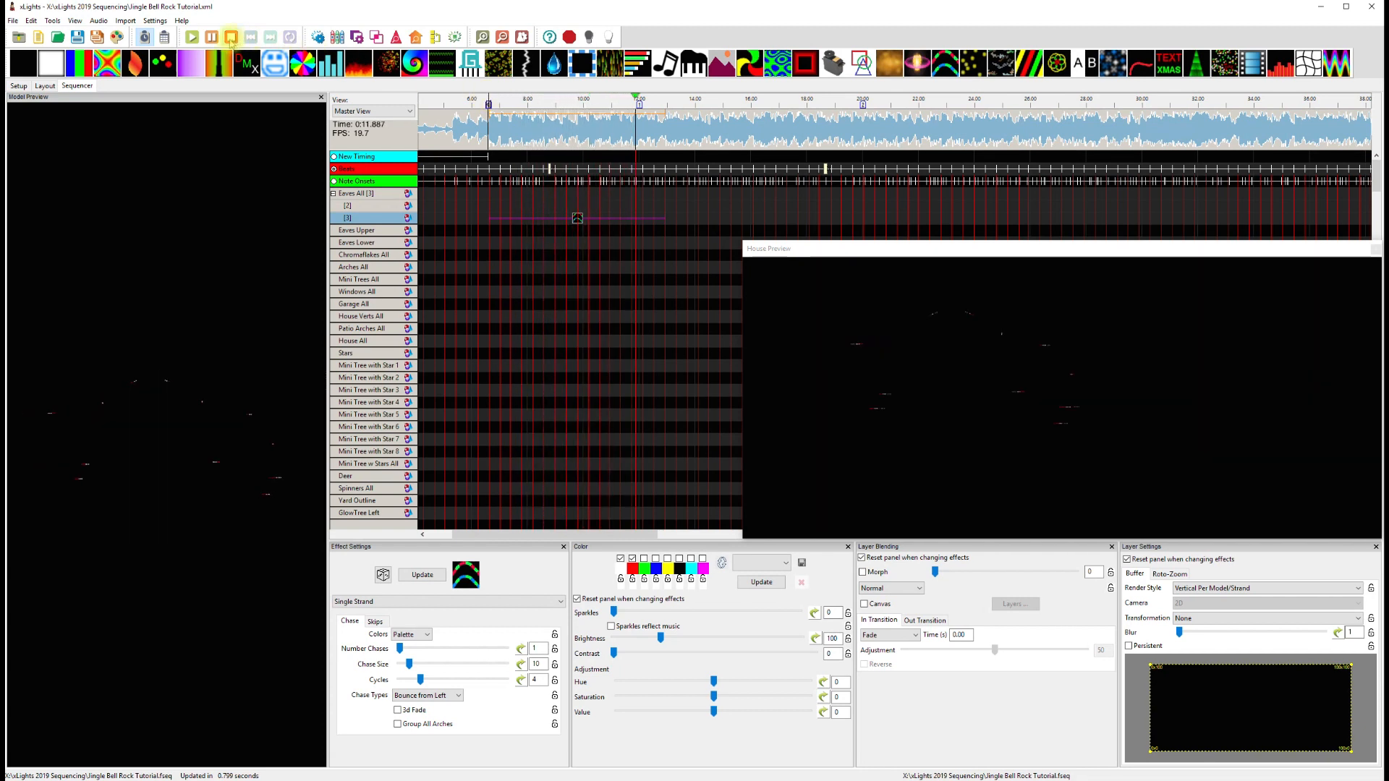
left_click(214, 40)
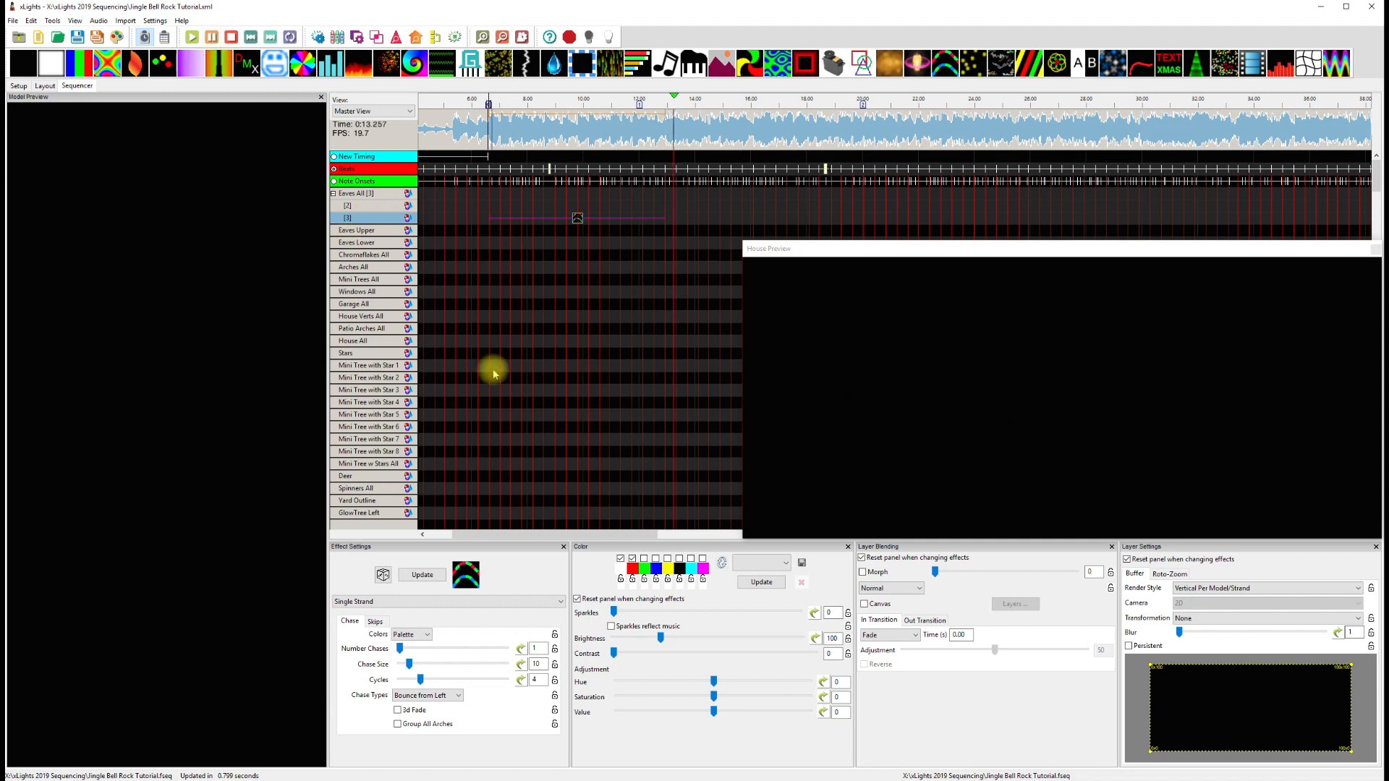
Try a chase size of 55 with 3d Fade on the layer 3 effect, toggling white off and on in its palette.
left_click(575, 220)
left_click_drag(575, 220, 577, 224)
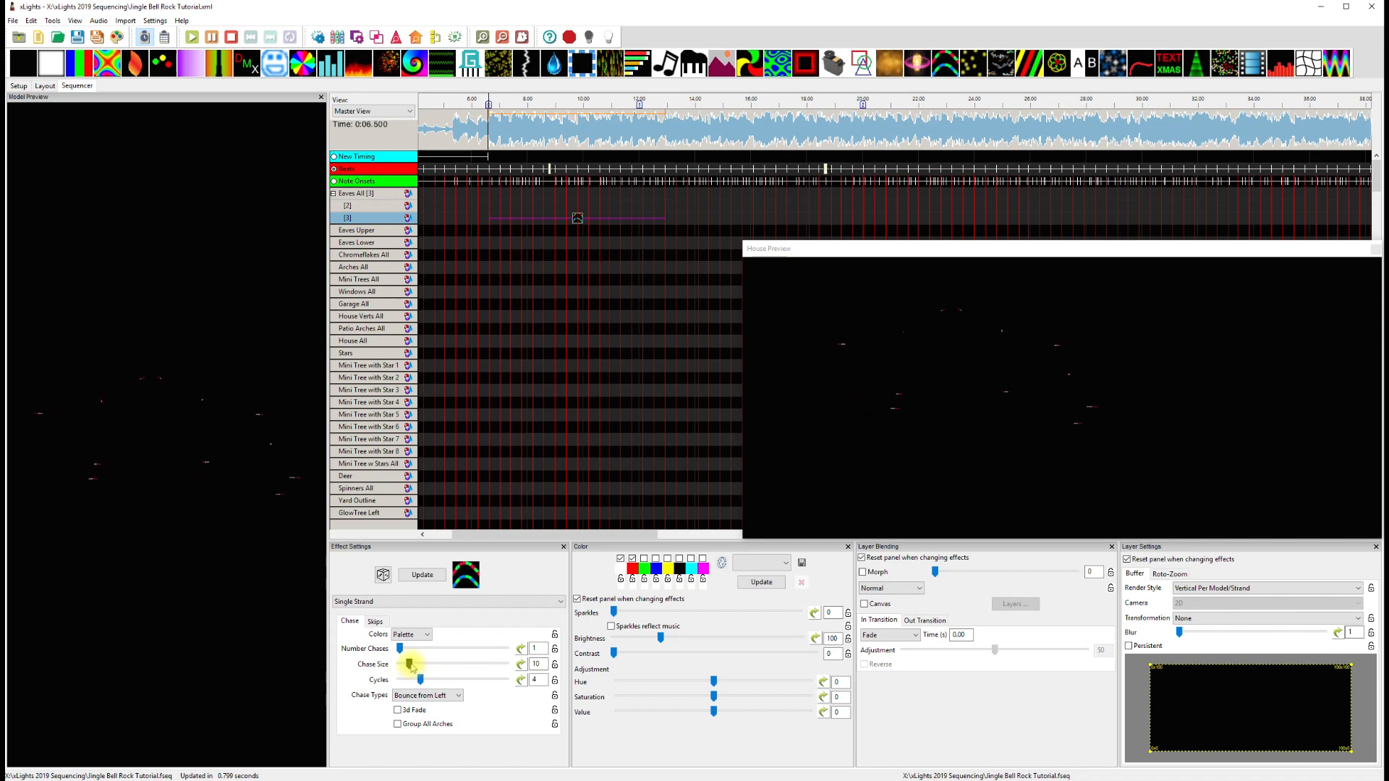
left_click_drag(412, 668, 429, 669)
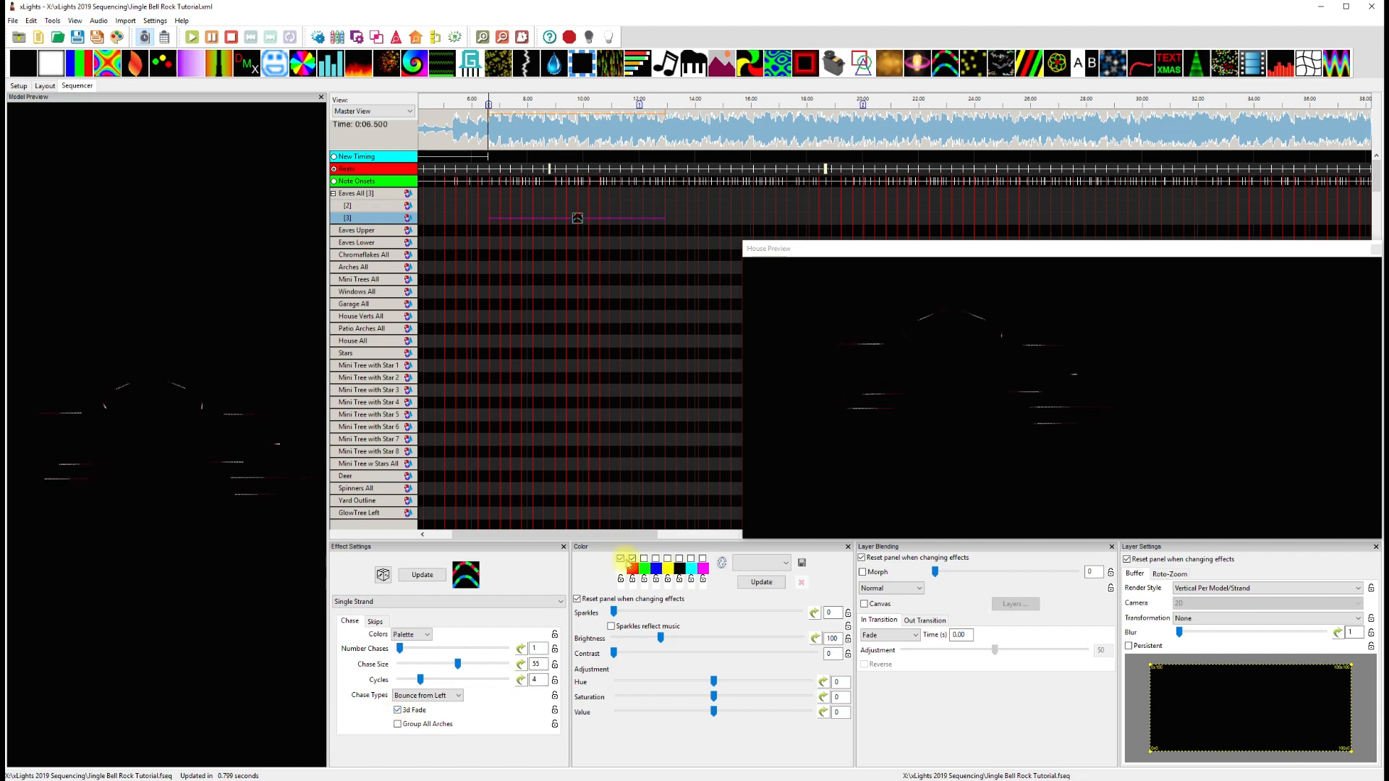
left_click(620, 559)
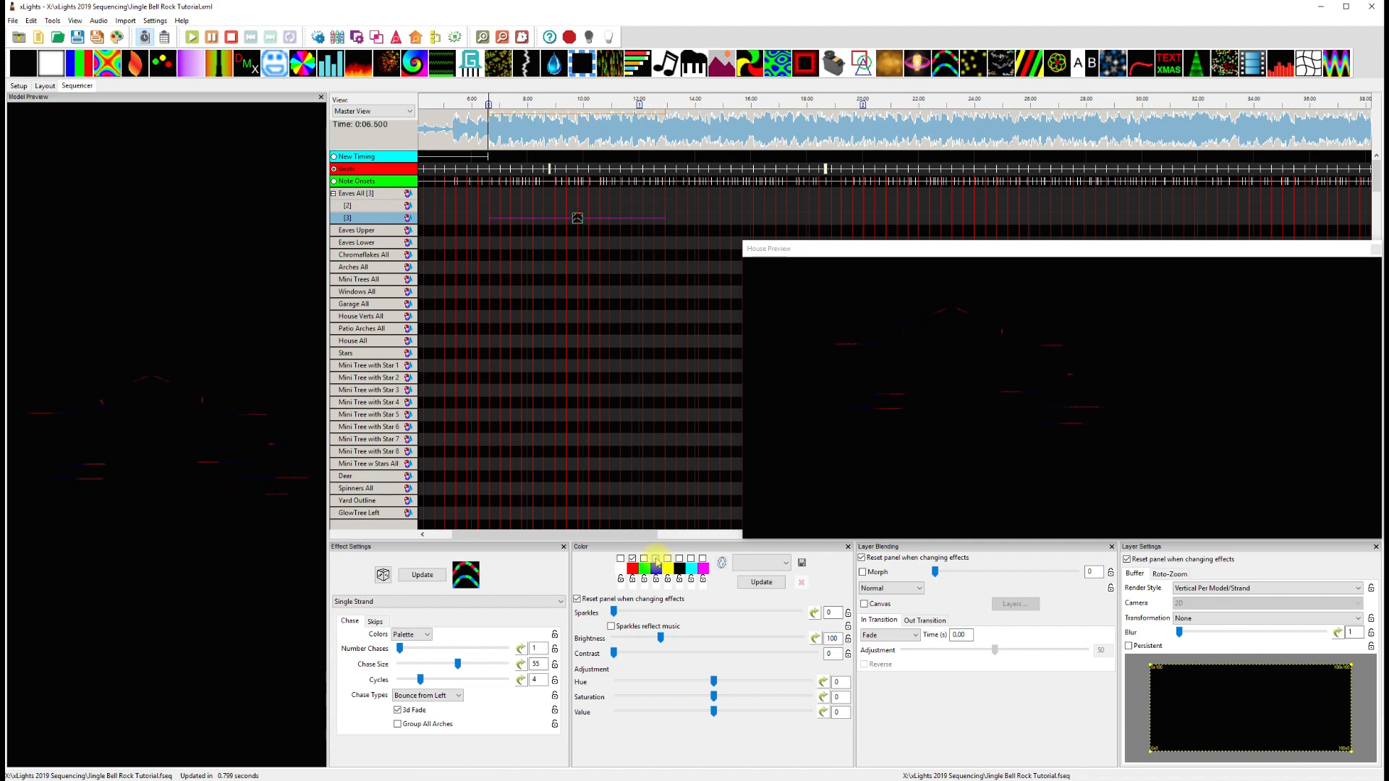
left_click(620, 559)
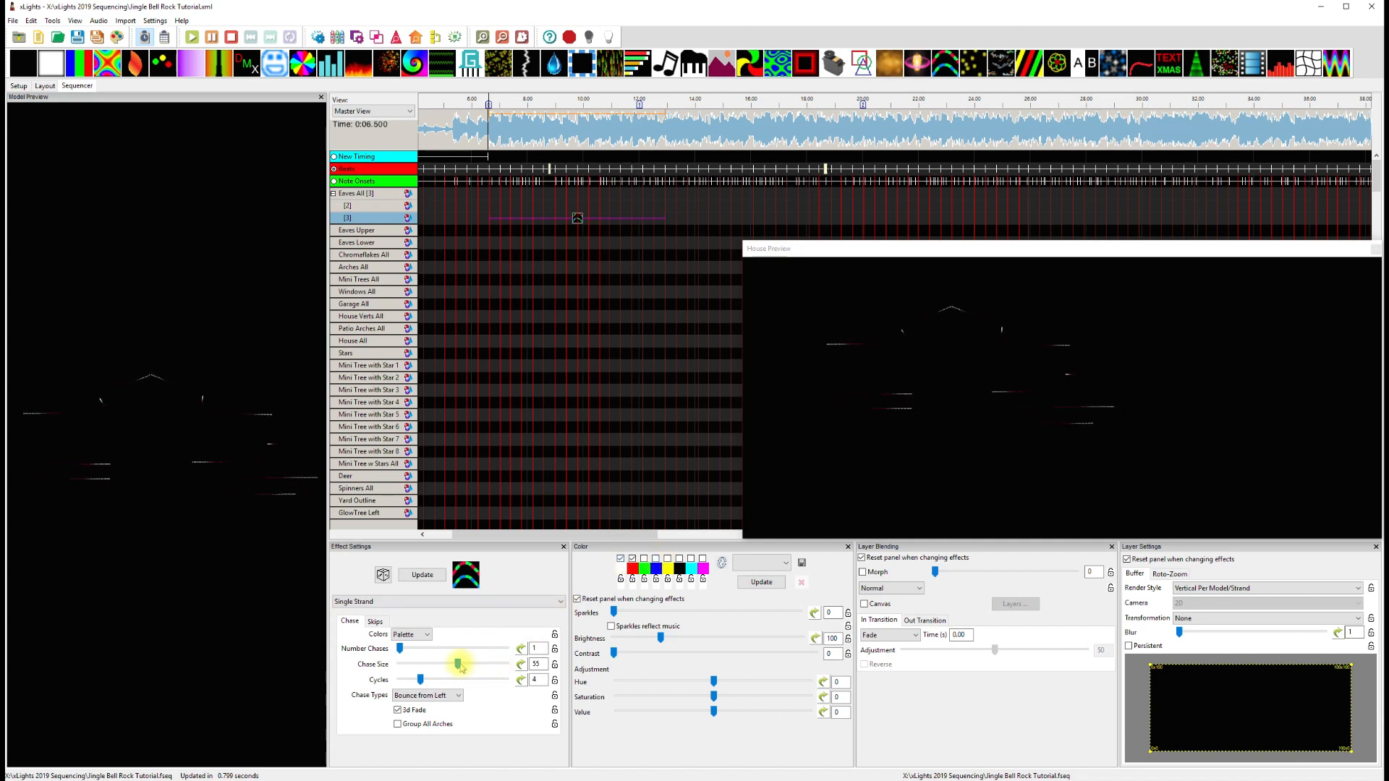
Experiment with the chase count, chase size and 3d Fade, settling on 1 chase, size 27 and no fade.
left_click_drag(458, 665, 438, 667)
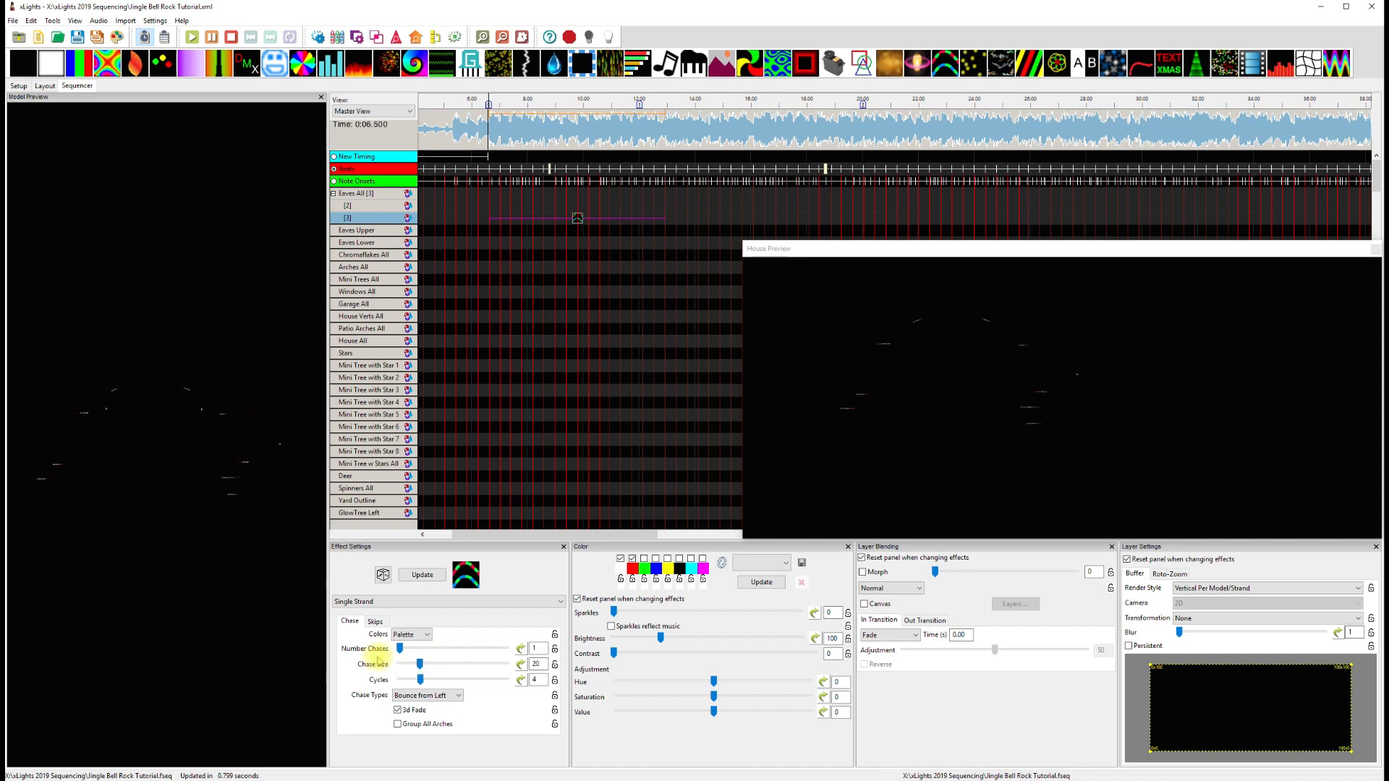
left_click_drag(403, 652, 460, 664)
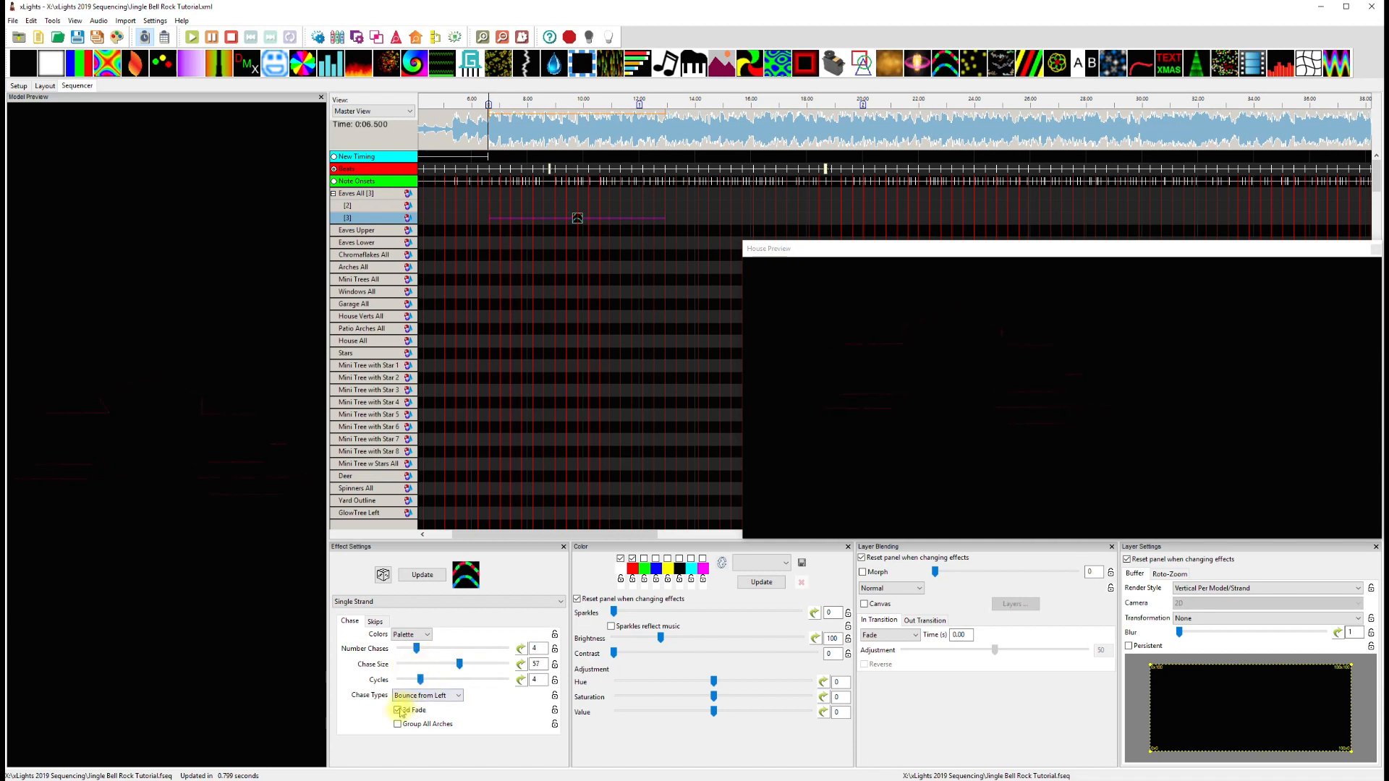
left_click_drag(459, 664, 384, 667)
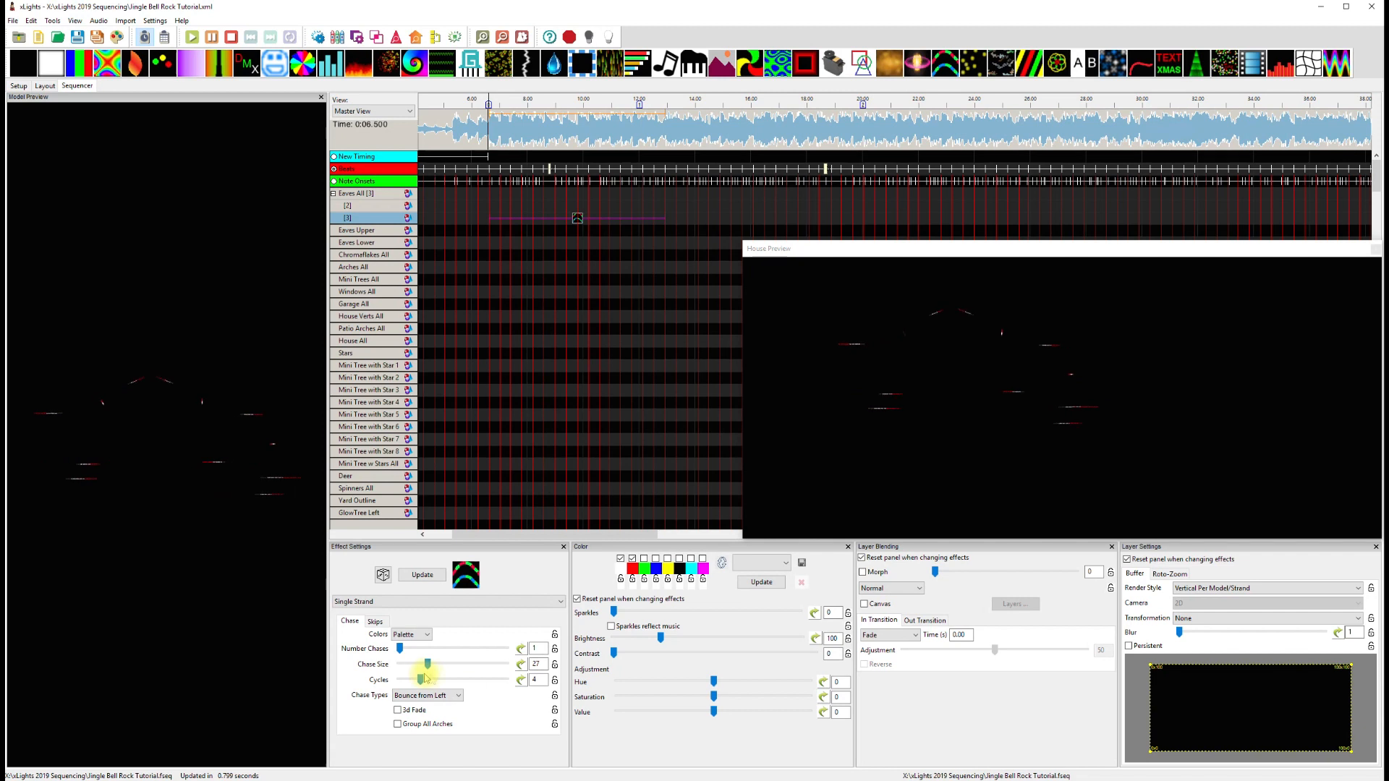
Compare the Horizontal Per Model/Strand, Vertical Per Model and Vertical Stack render styles on the layer 3 effect.
left_click(1217, 590)
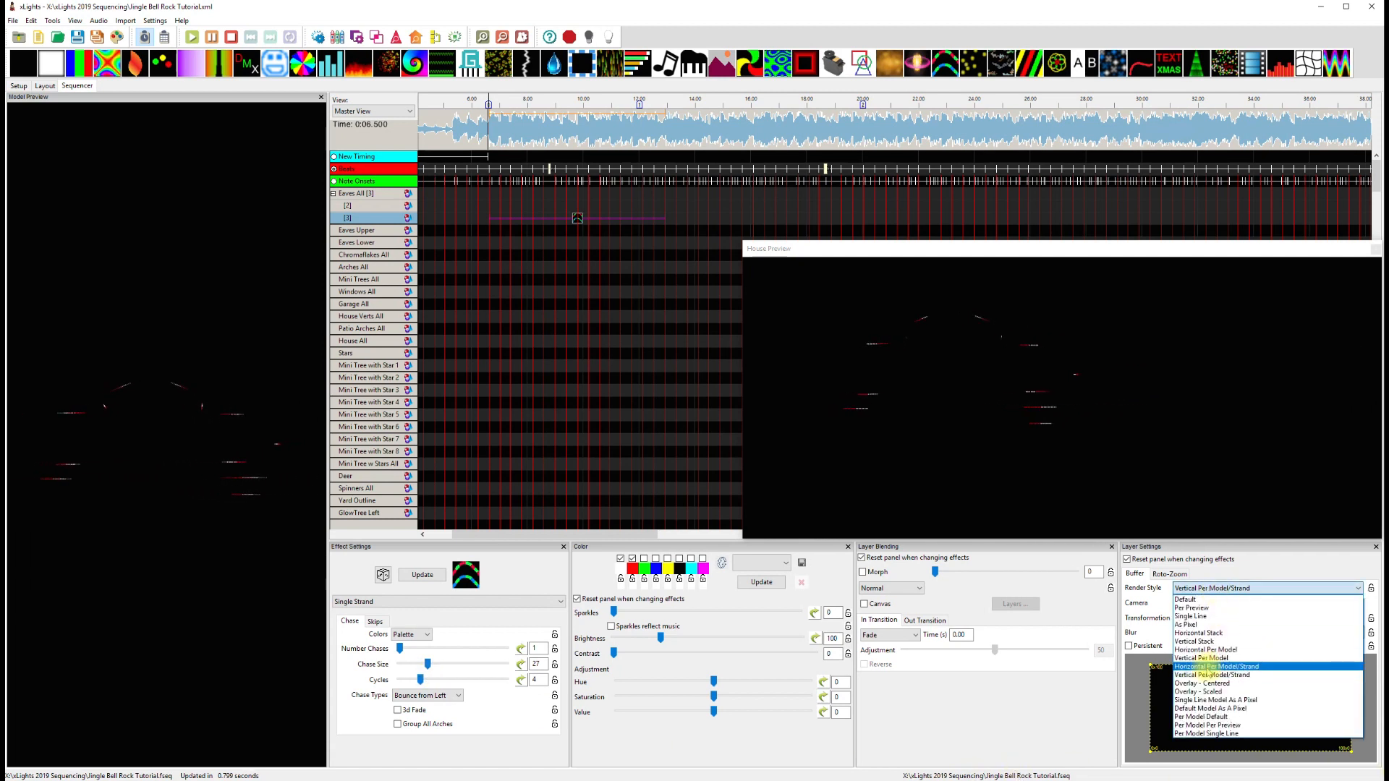
left_click(1207, 667)
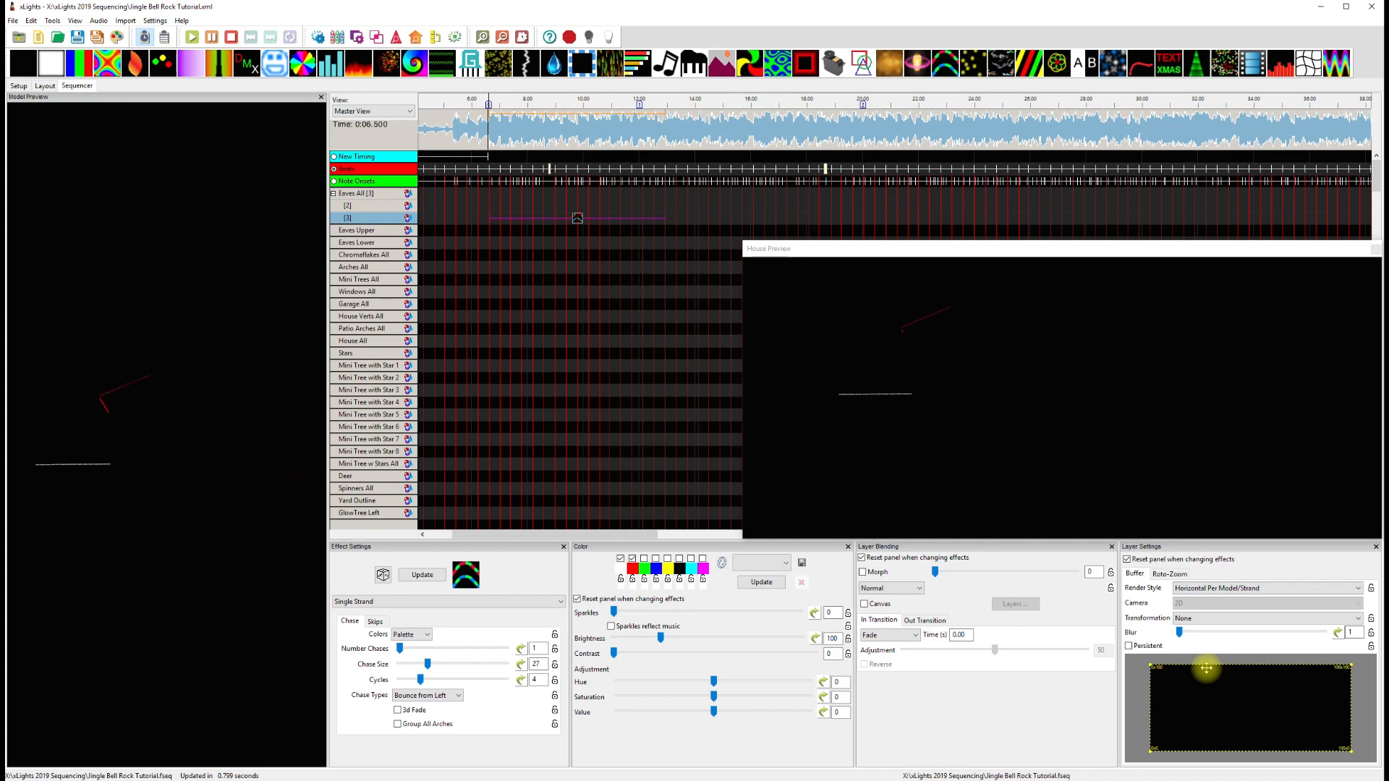
left_click(1198, 588)
left_click(1213, 659)
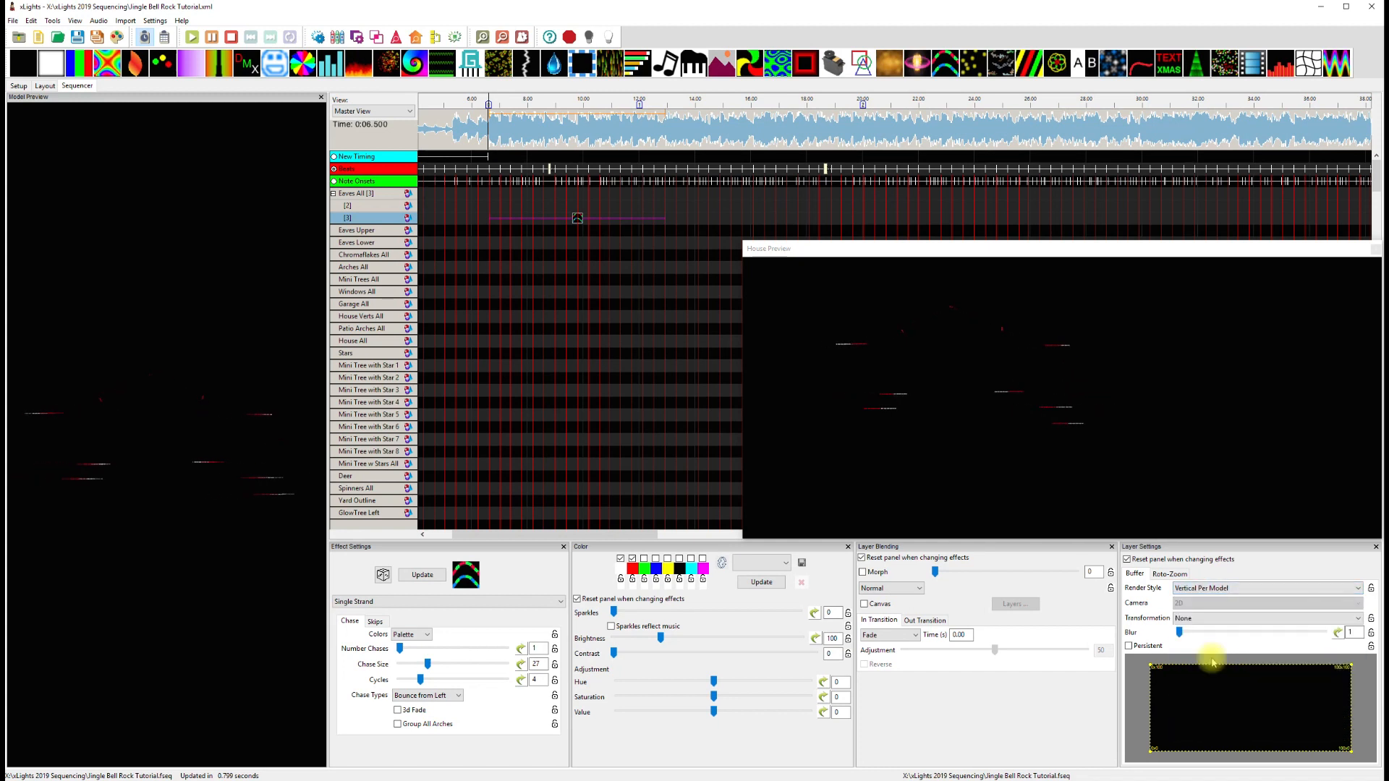
left_click(1215, 588)
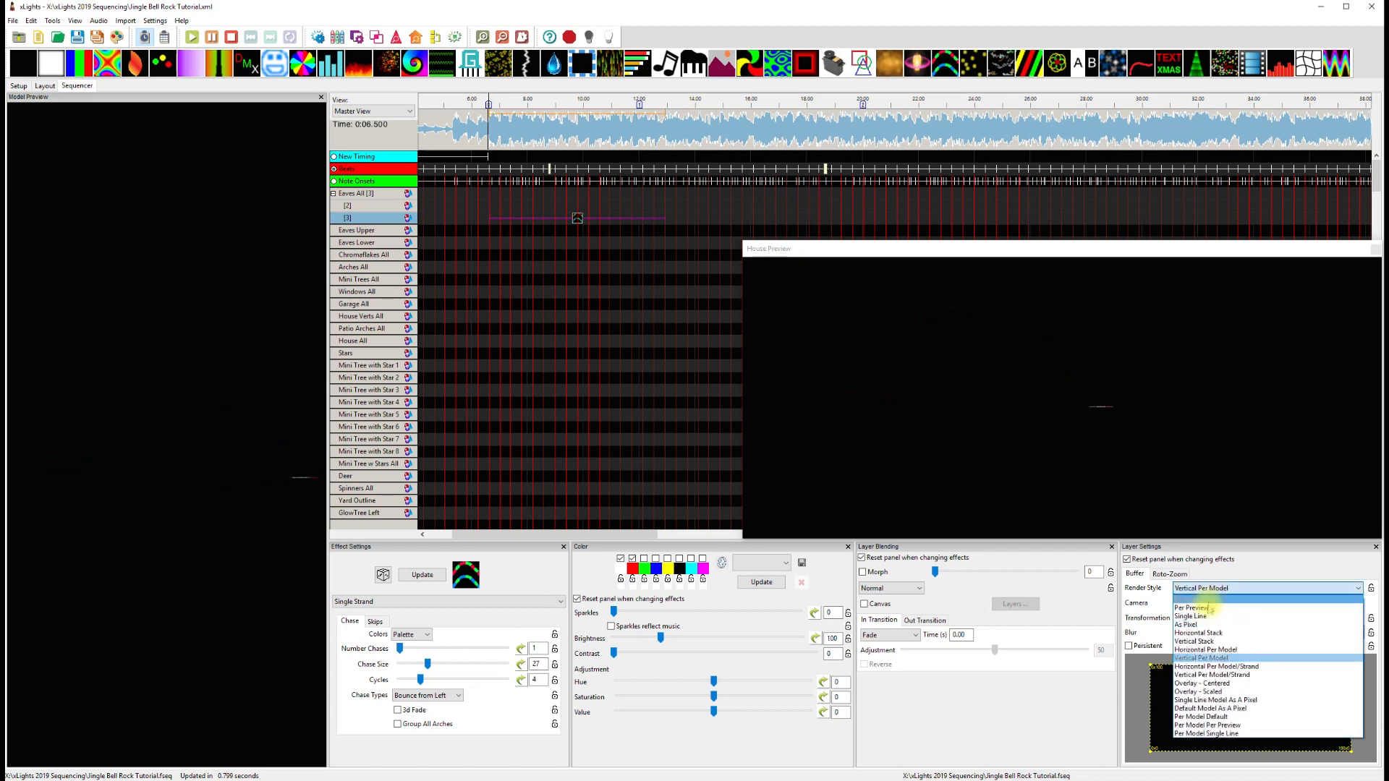
left_click(1203, 641)
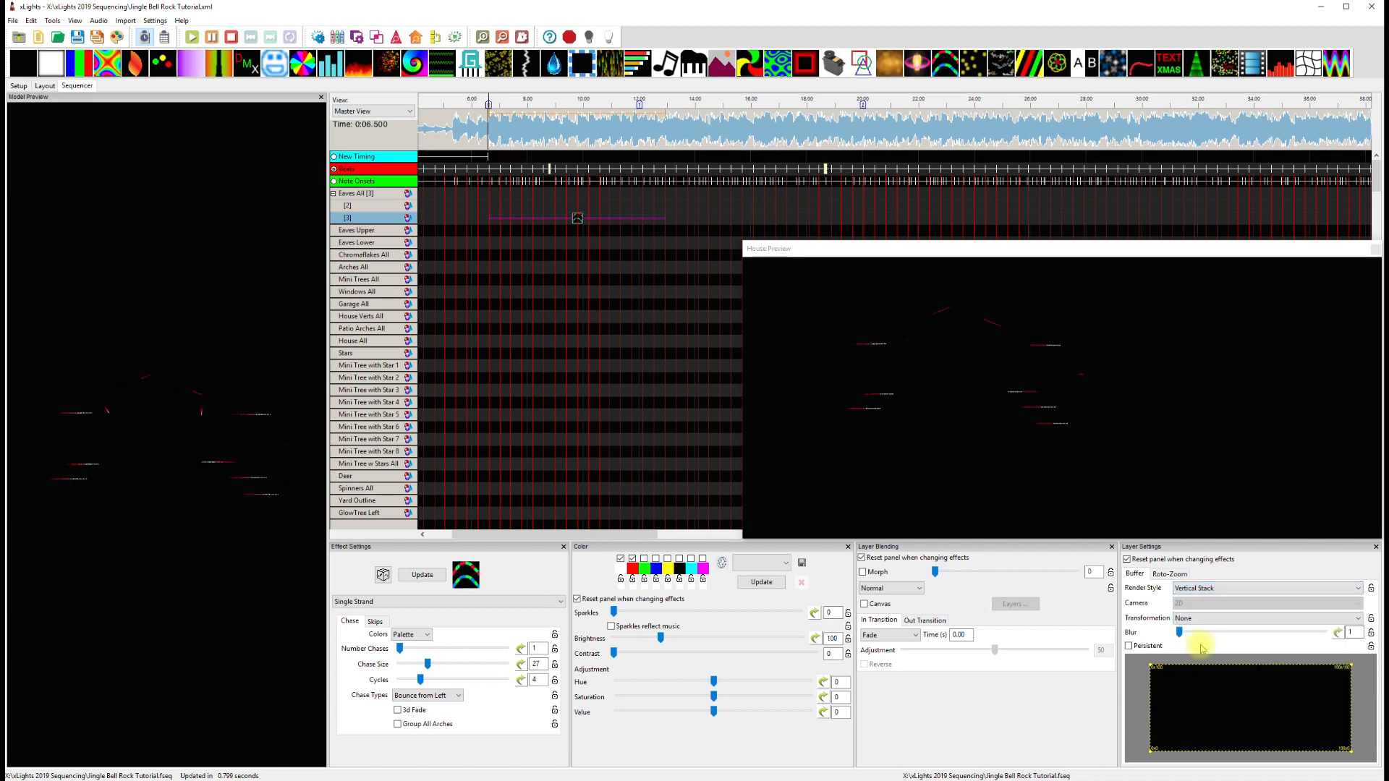
Try the Default, Per Model Single Line and Overlay - Centered render styles, then restore Vertical Per Model/Strand.
left_click(1205, 589)
left_click(1198, 600)
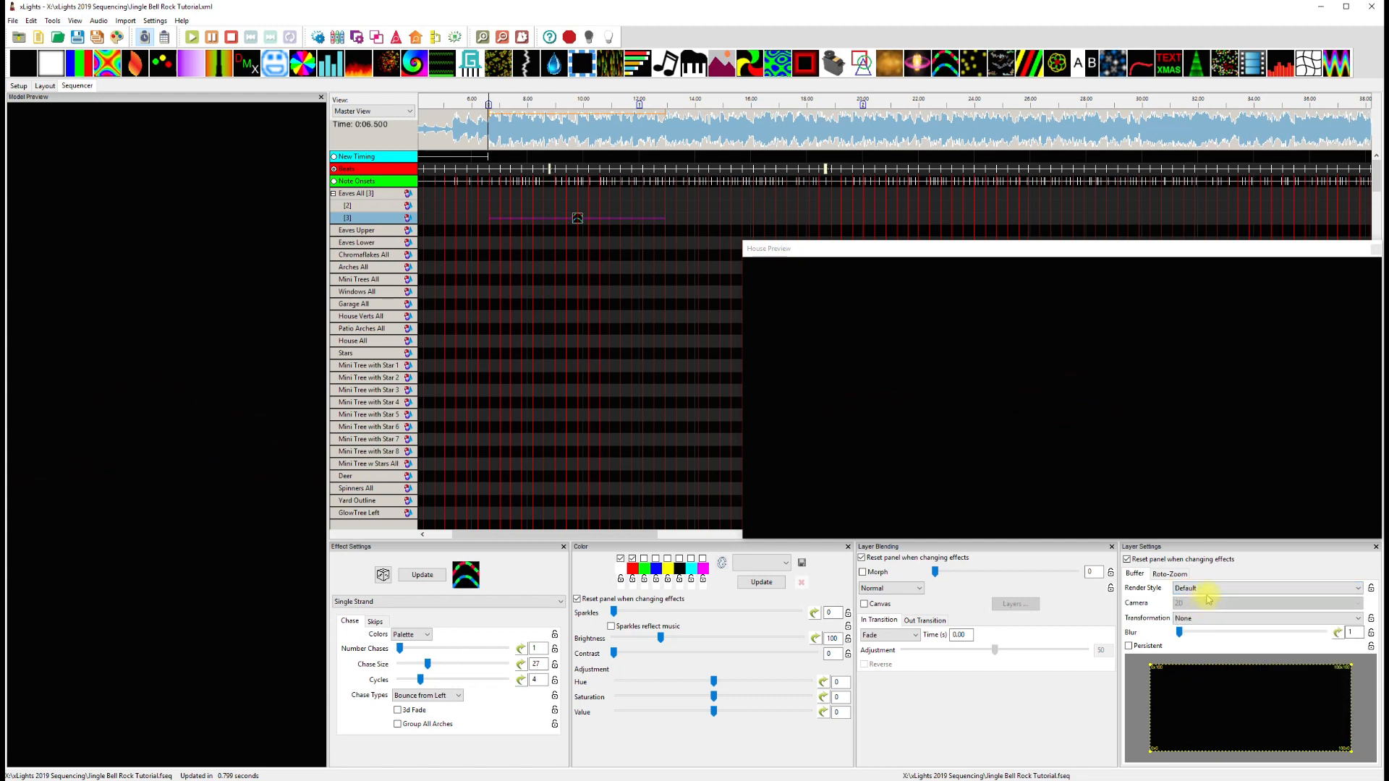
left_click(1206, 591)
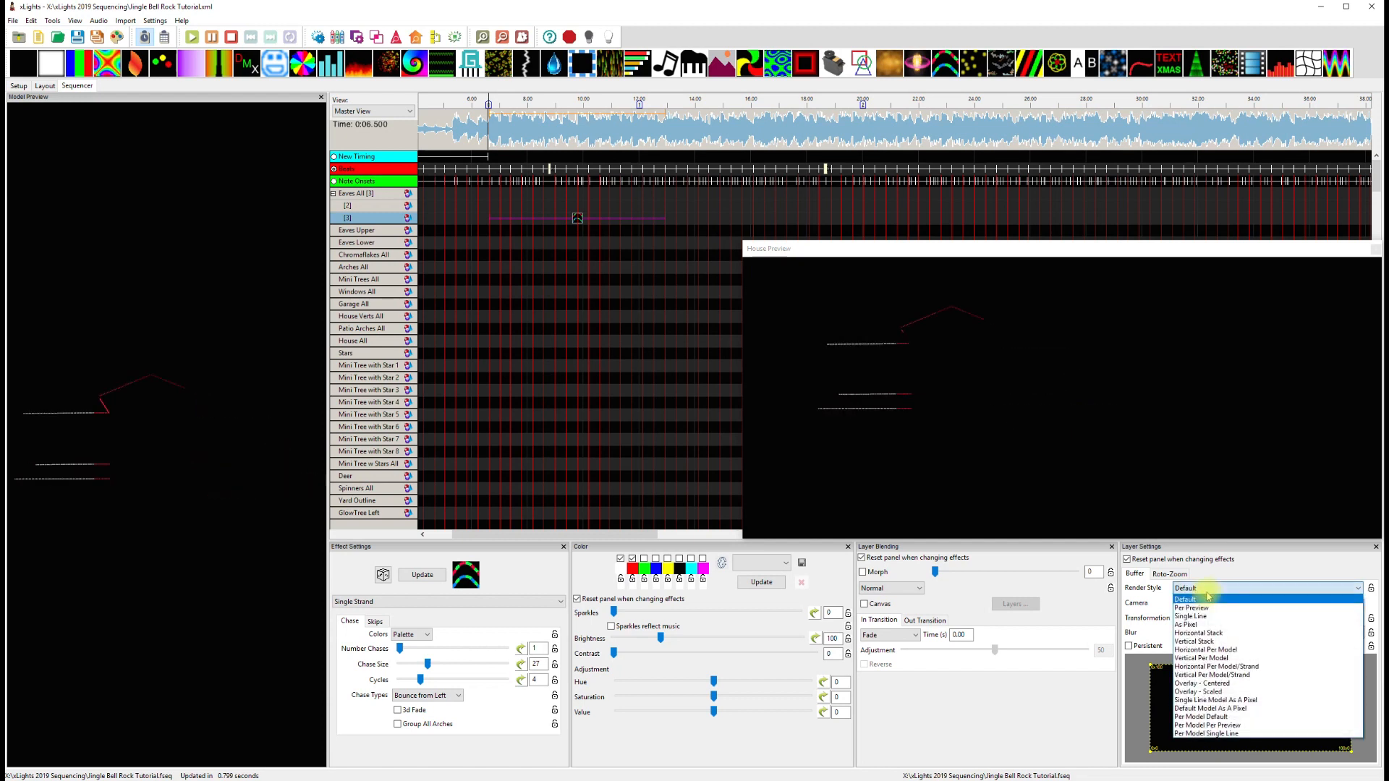
left_click(1202, 734)
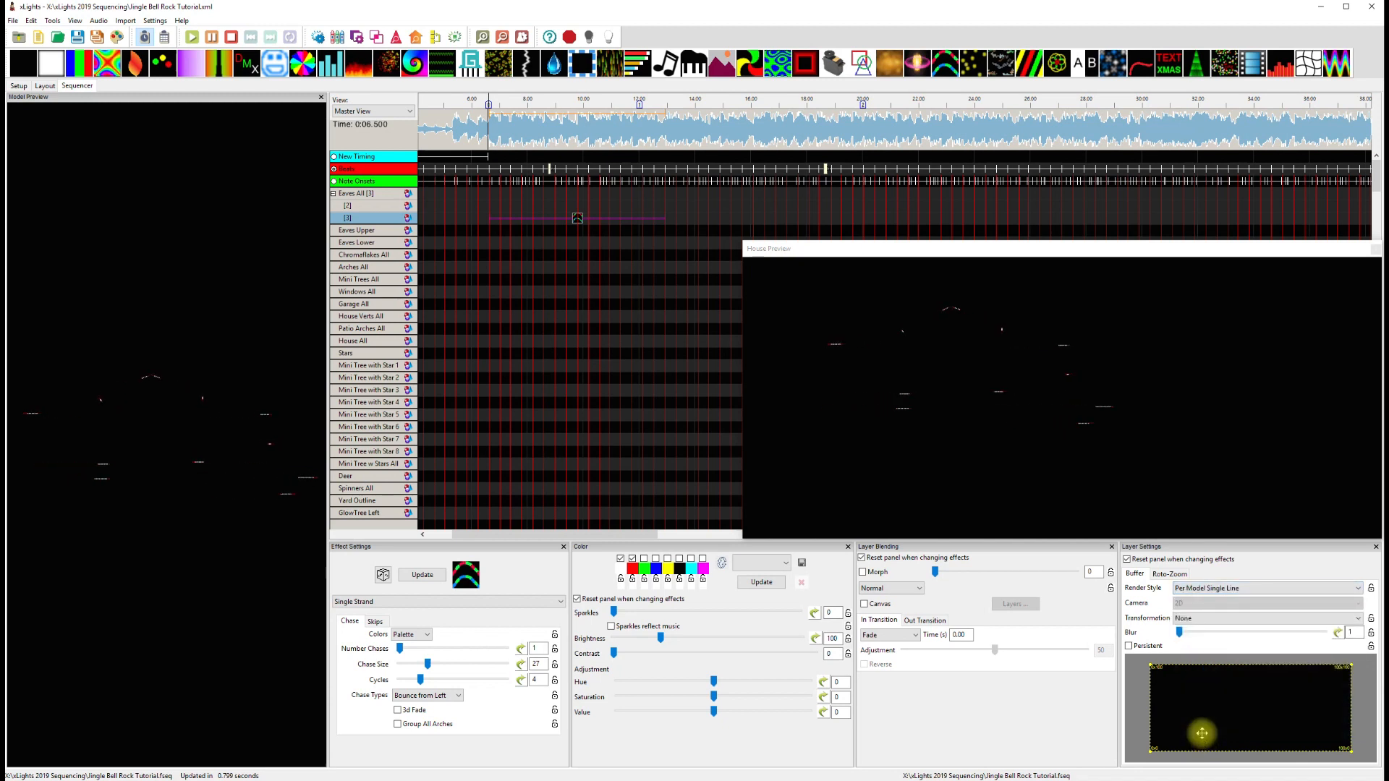
left_click(1212, 589)
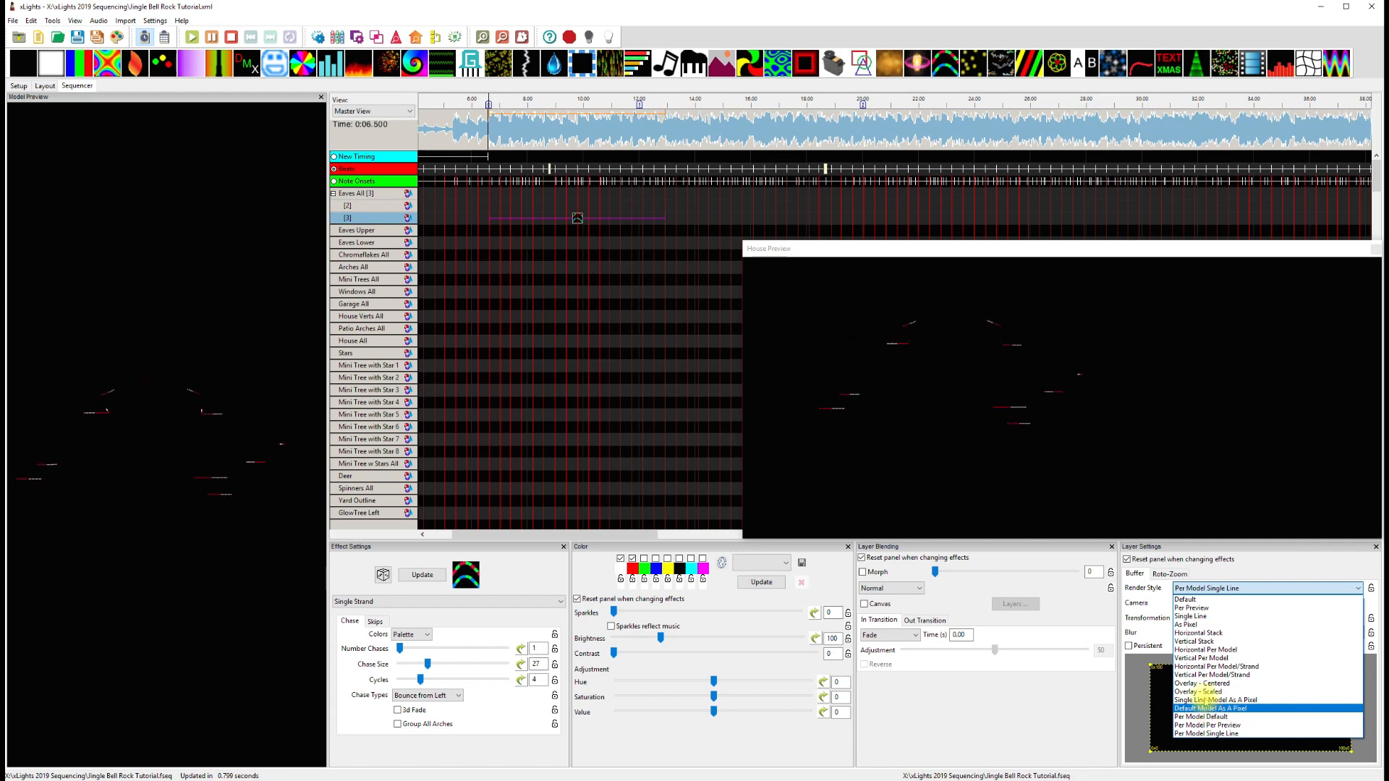
left_click(1201, 684)
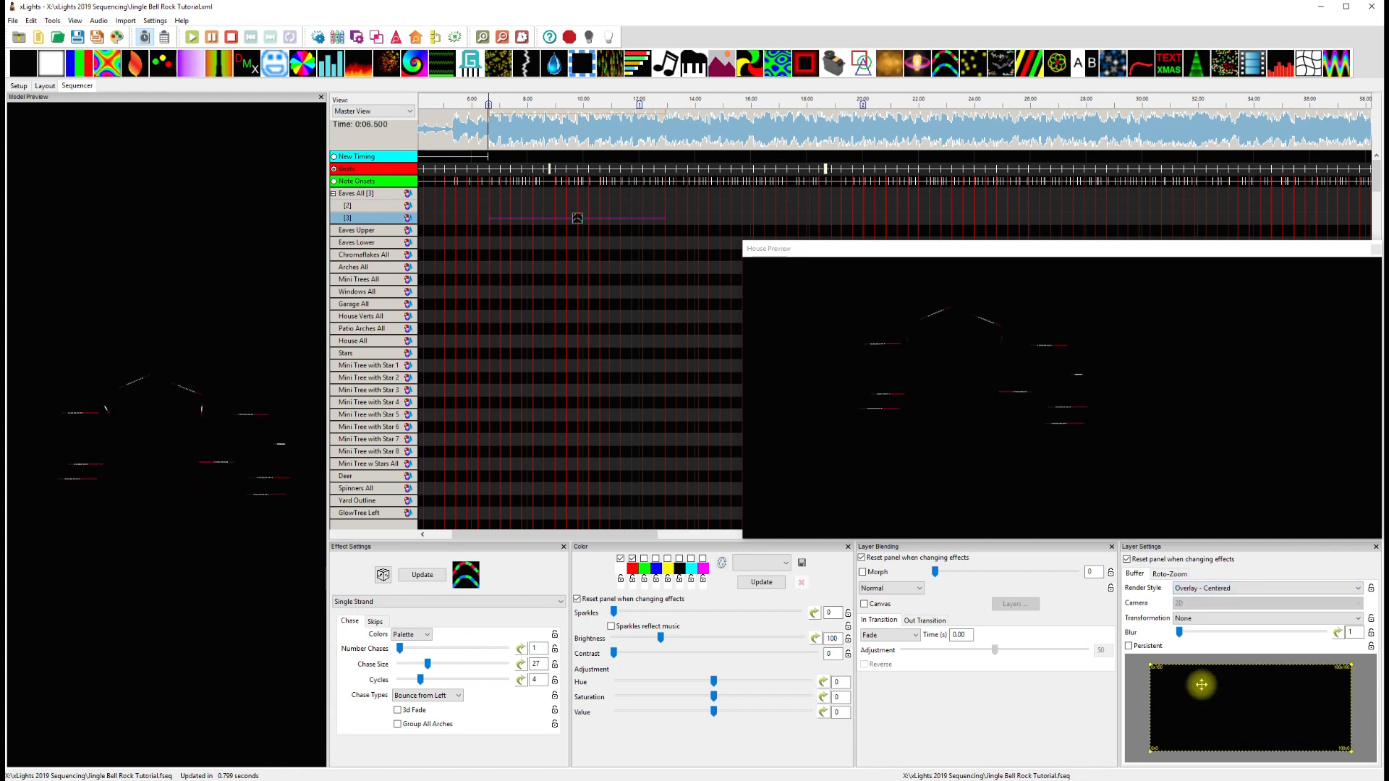
left_click(1200, 588)
left_click(1200, 674)
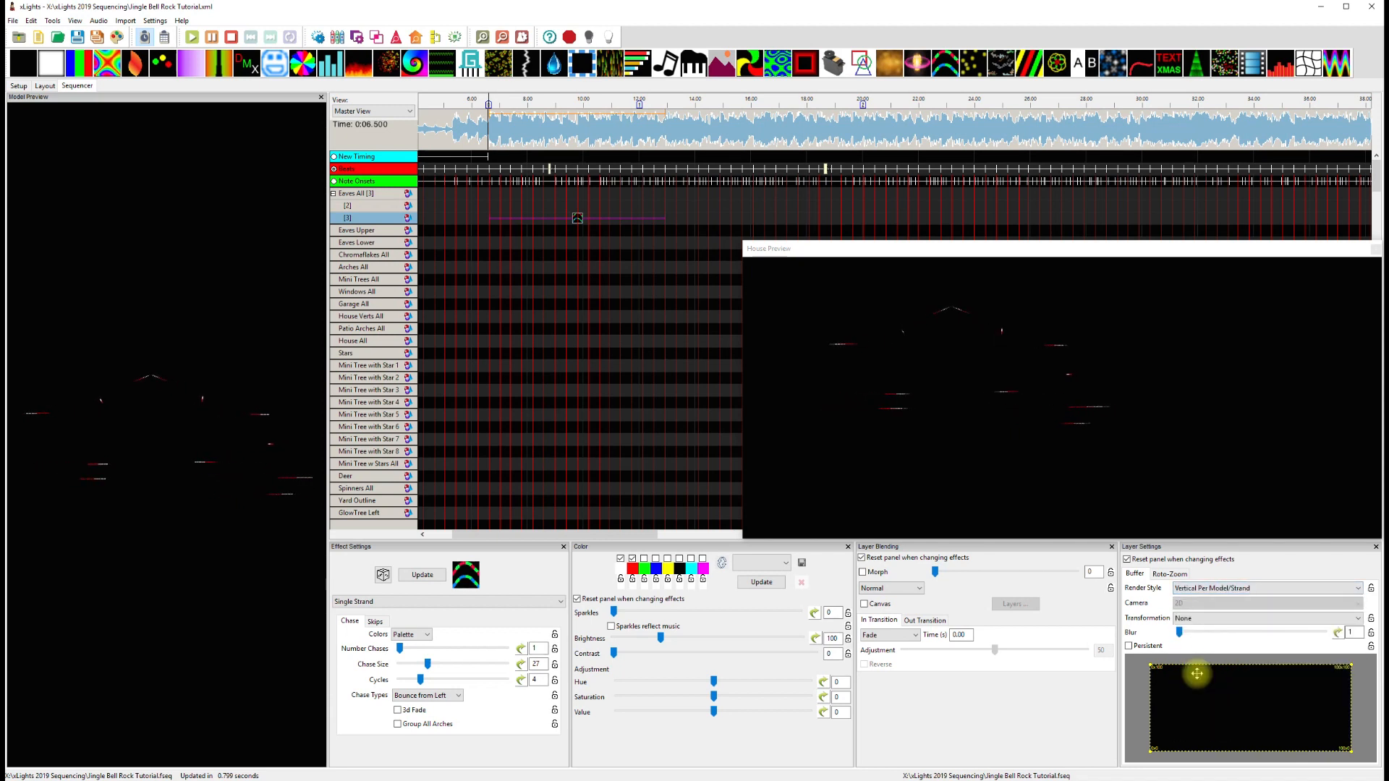
Turn off white in the layer 3 effect's palette, change the green to a darker shade and enable it alongside red.
left_click(623, 567)
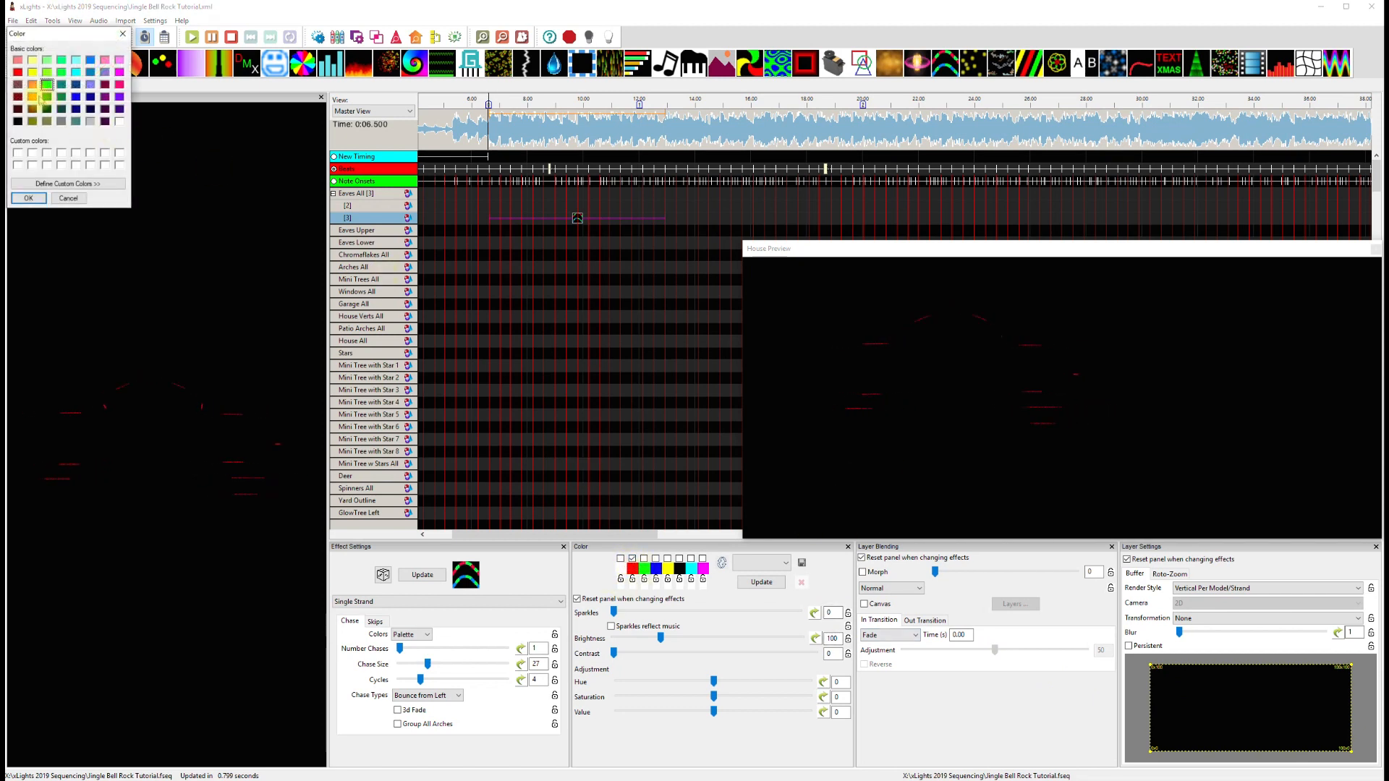
left_click(28, 198)
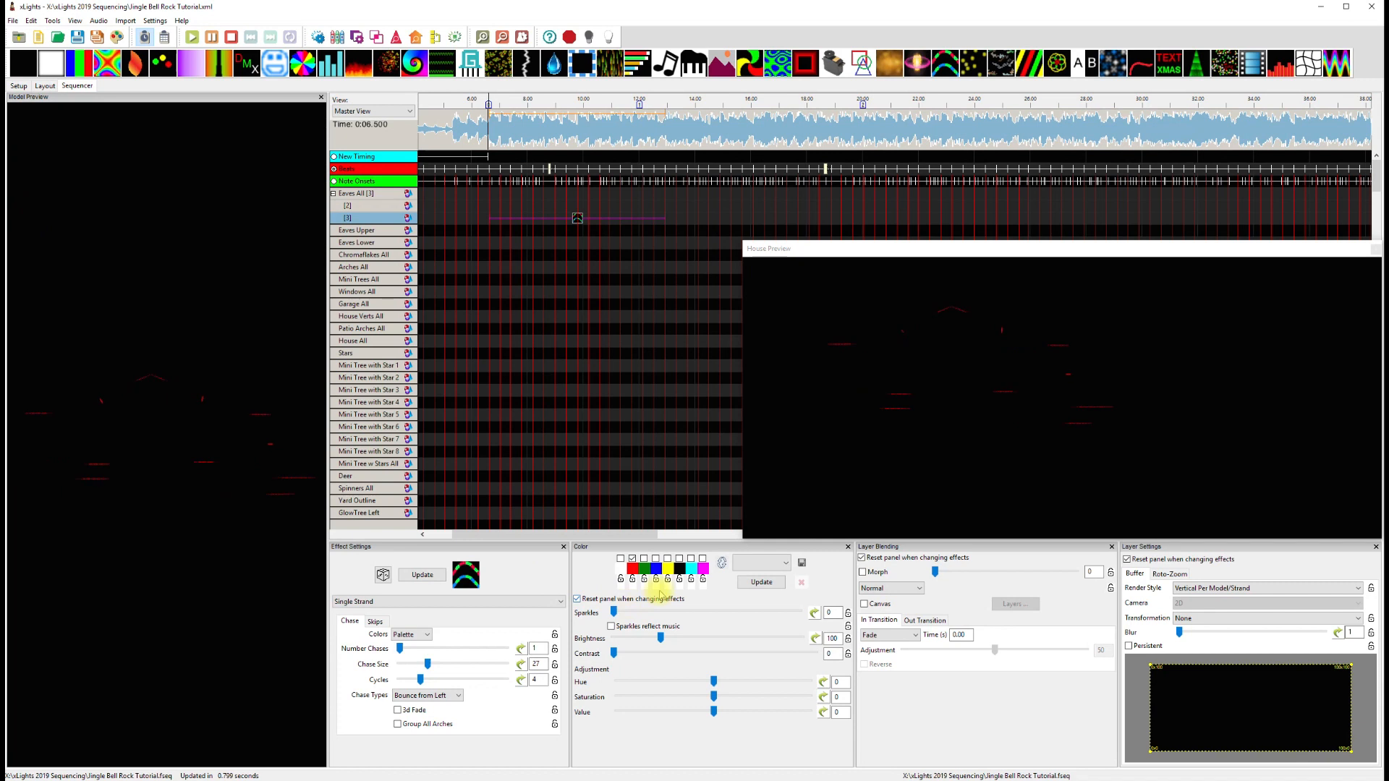
left_click(644, 559)
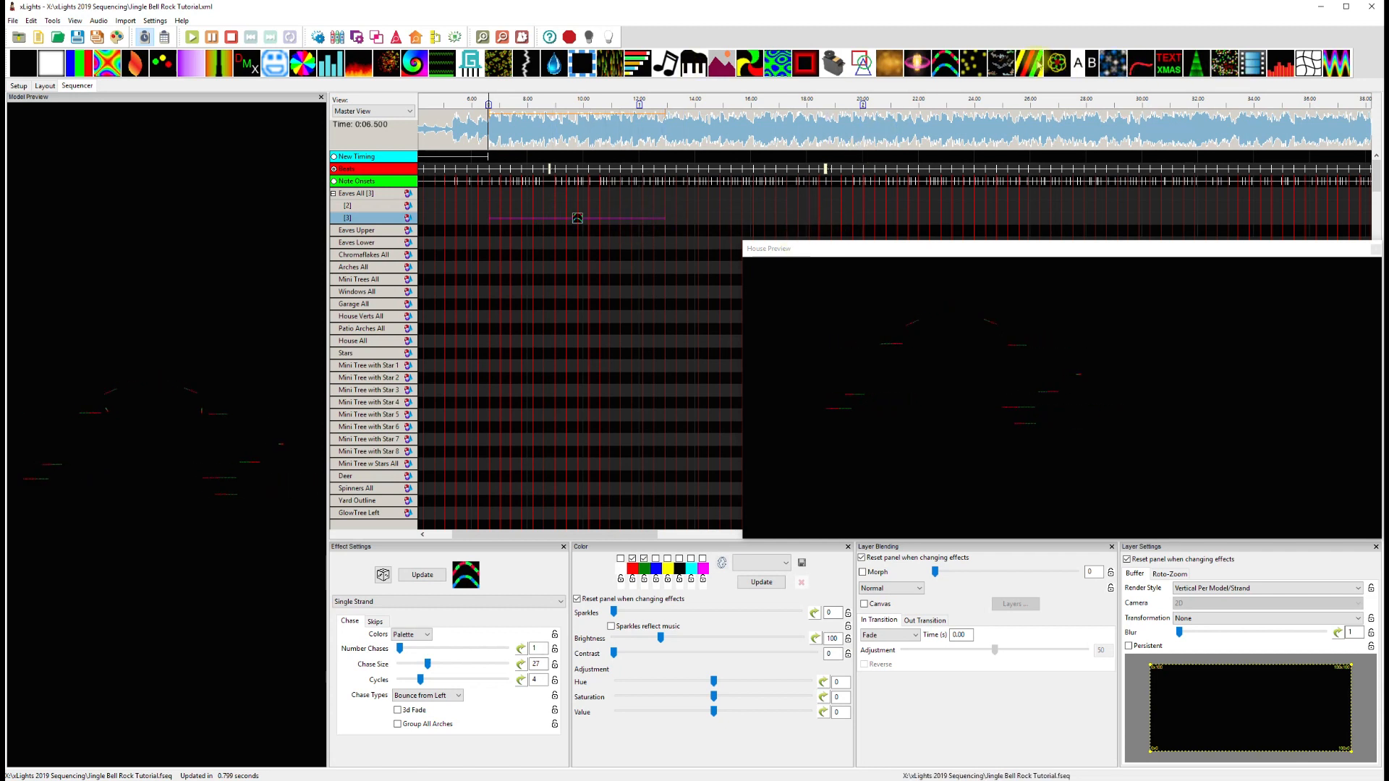
Add a second Single Strand effect on the first Eaves All layer, spanning the layer 3 effect, with only white enabled.
left_click_drag(944, 64, 667, 190)
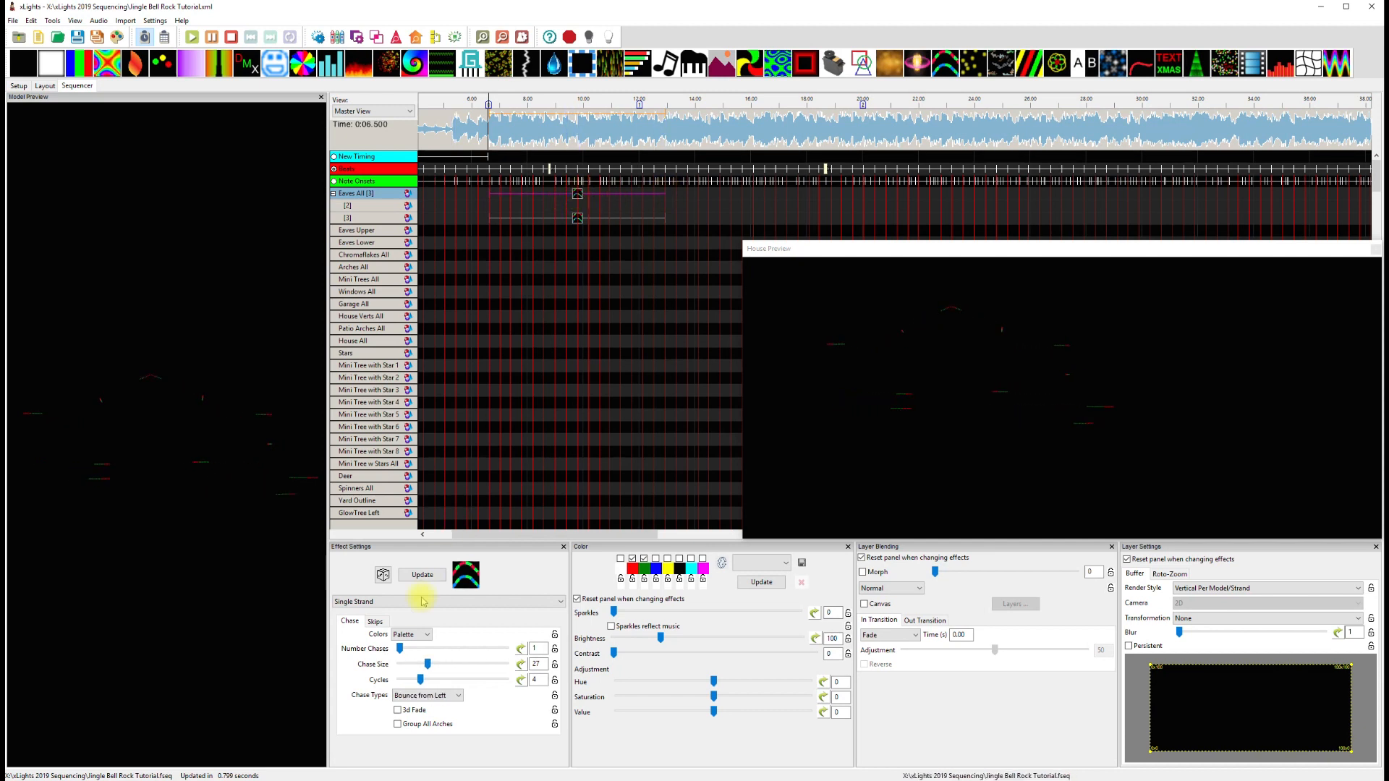
left_click(619, 559)
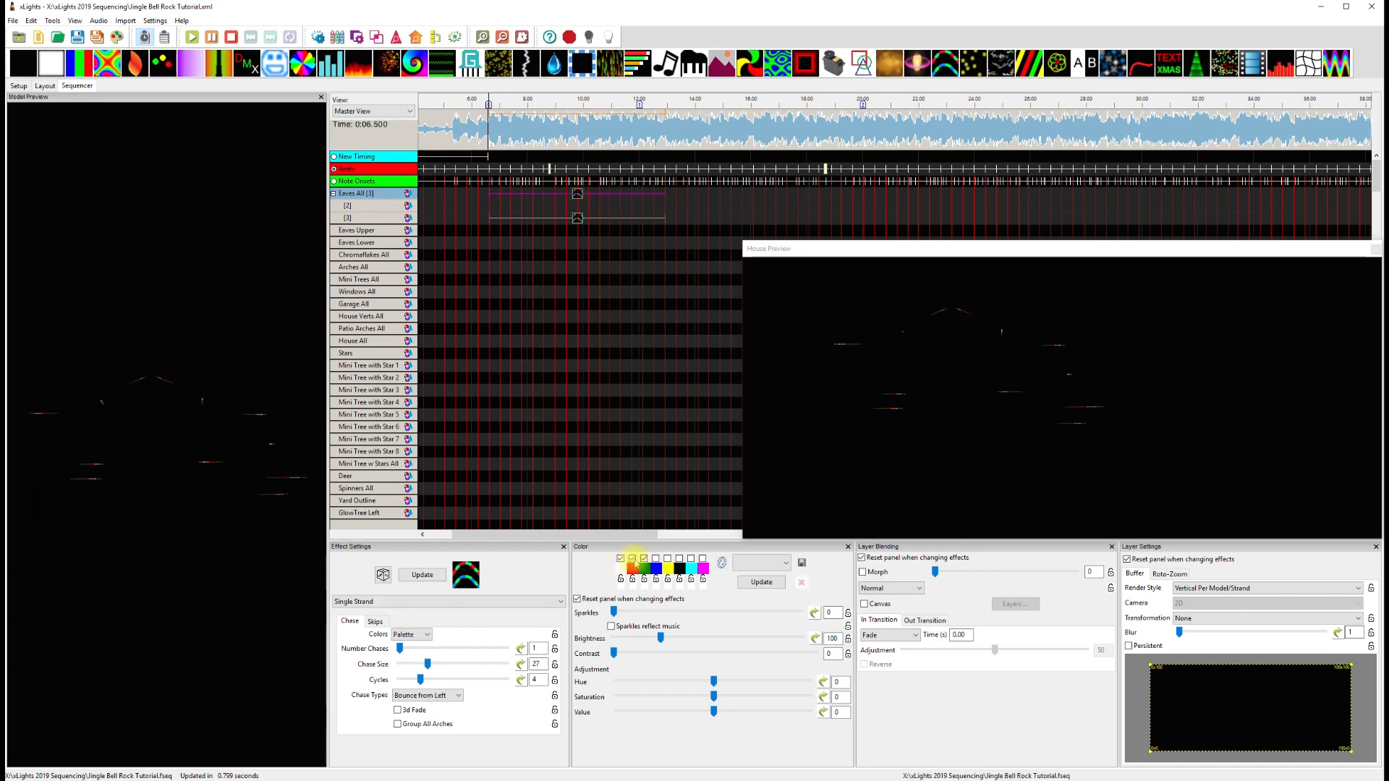
left_click(644, 559)
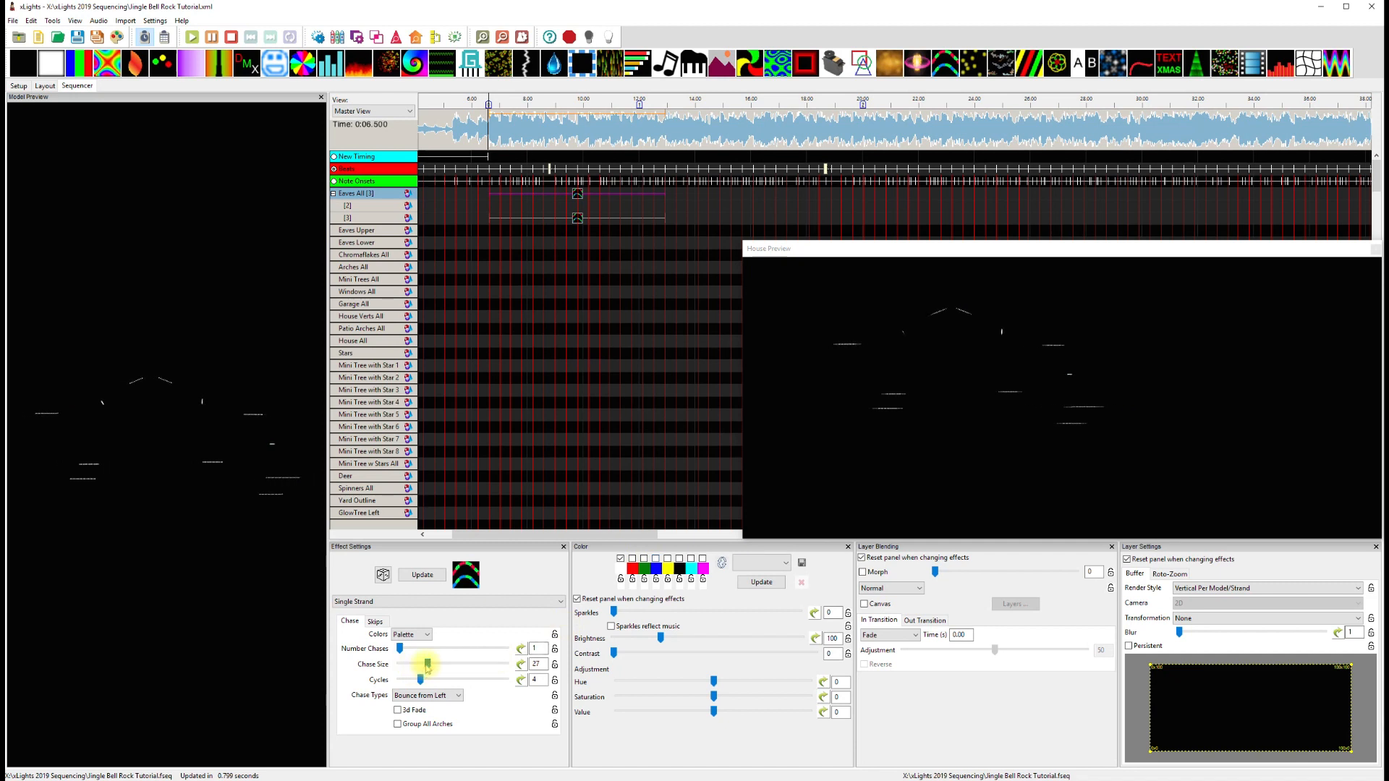
Give the white Single Strand effect 7 chases, a chase size of 1 and the From Middle chase type.
mouse_move(420, 665)
left_mouse_down()
mouse_move(366, 661)
mouse_move(433, 647)
left_mouse_up()
left_click(430, 696)
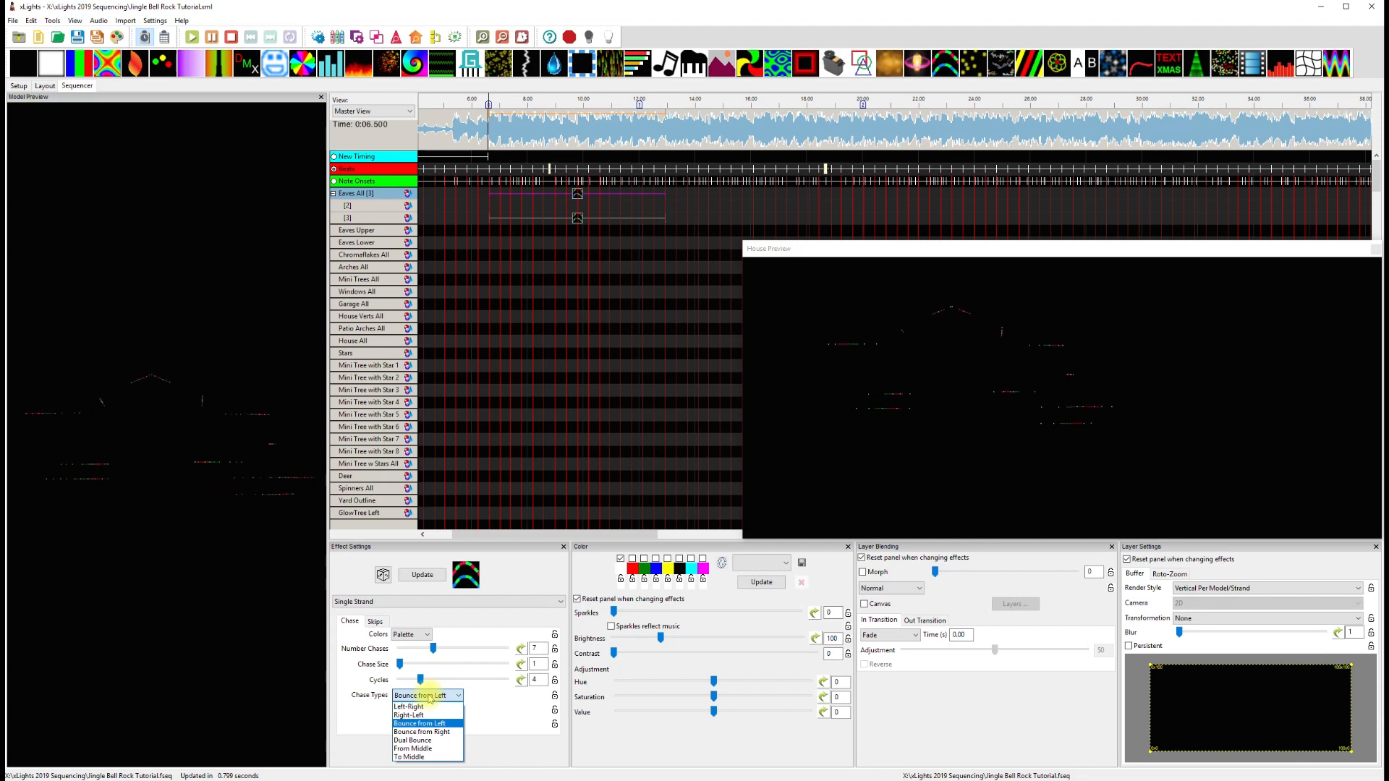
left_click(426, 749)
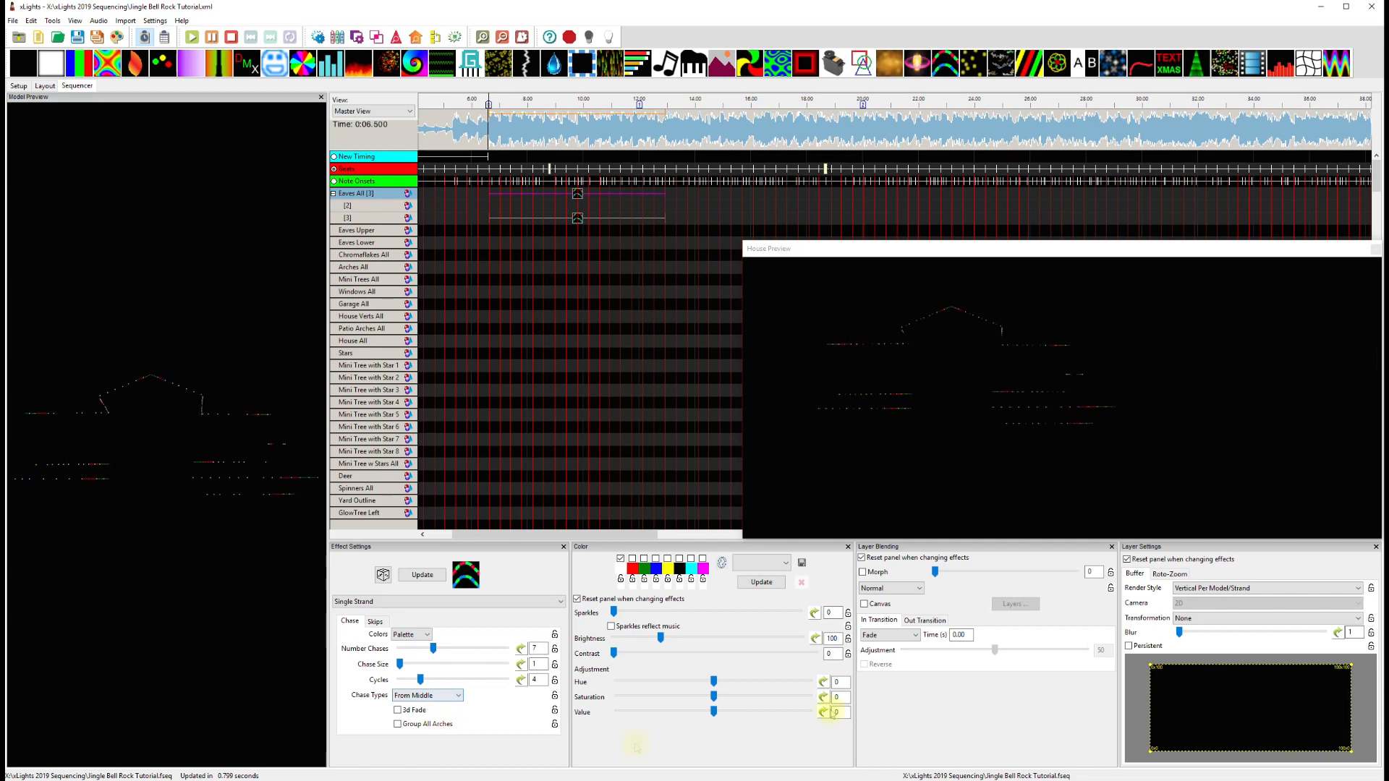
Try the Overlay - Centered render style, reduce the white effect to 3 chases, and restore Vertical Per Model/Strand.
left_click(1228, 589)
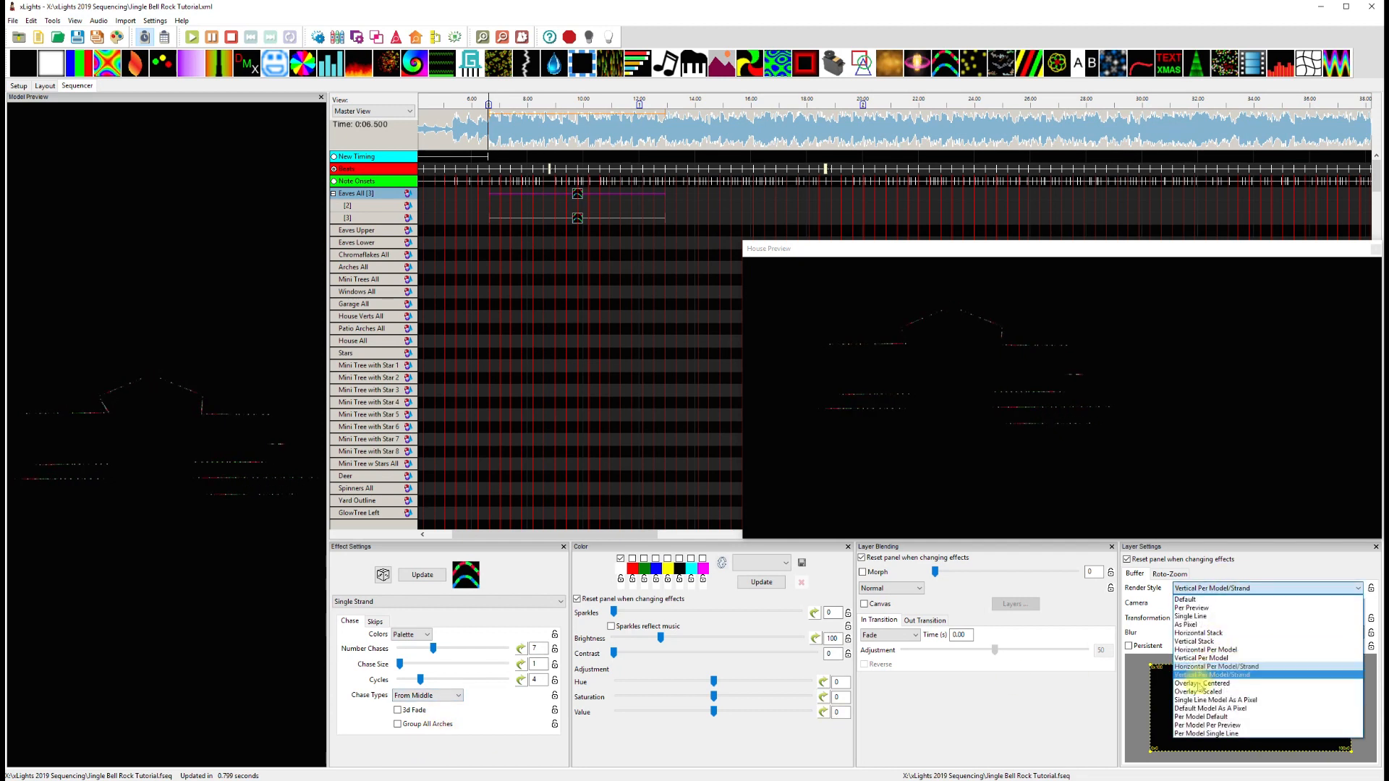
left_click(1200, 683)
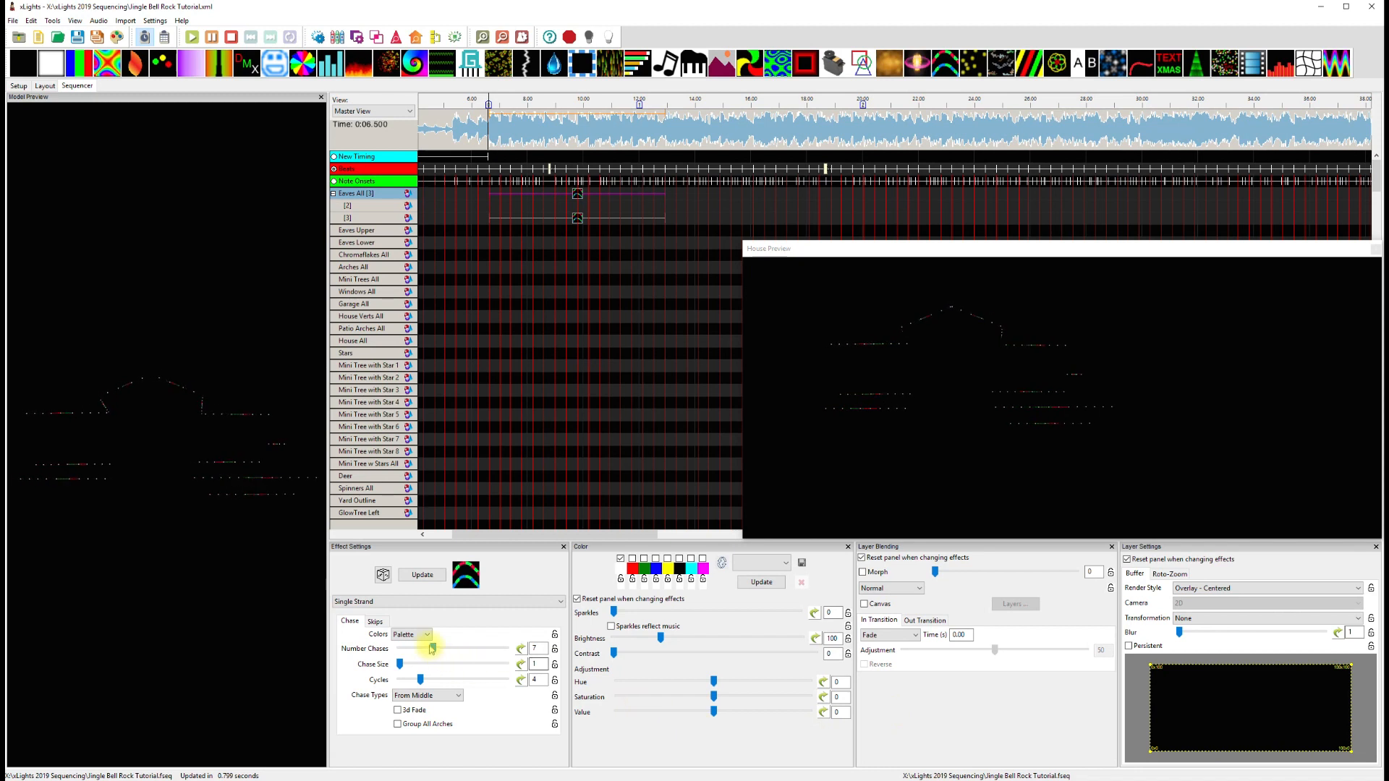
left_click_drag(433, 648, 415, 652)
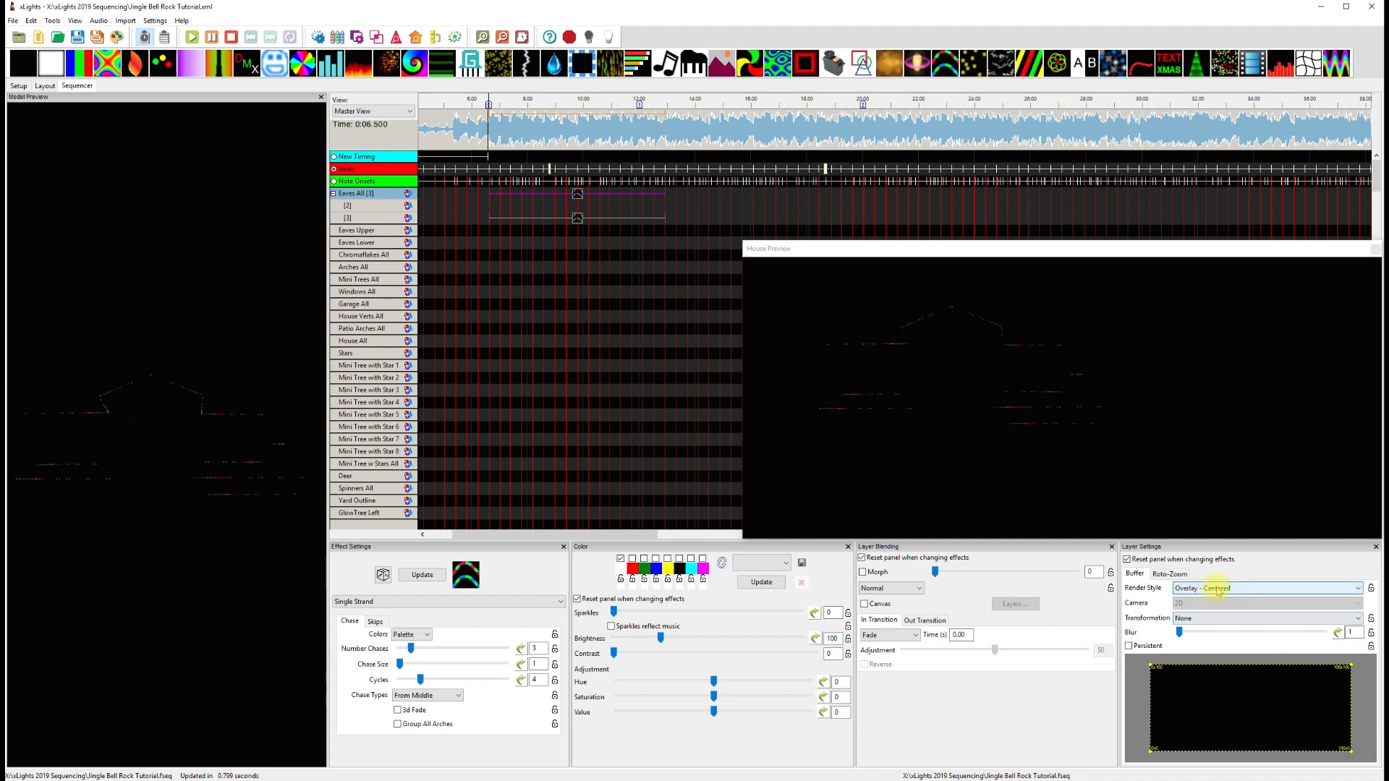
left_click(1218, 589)
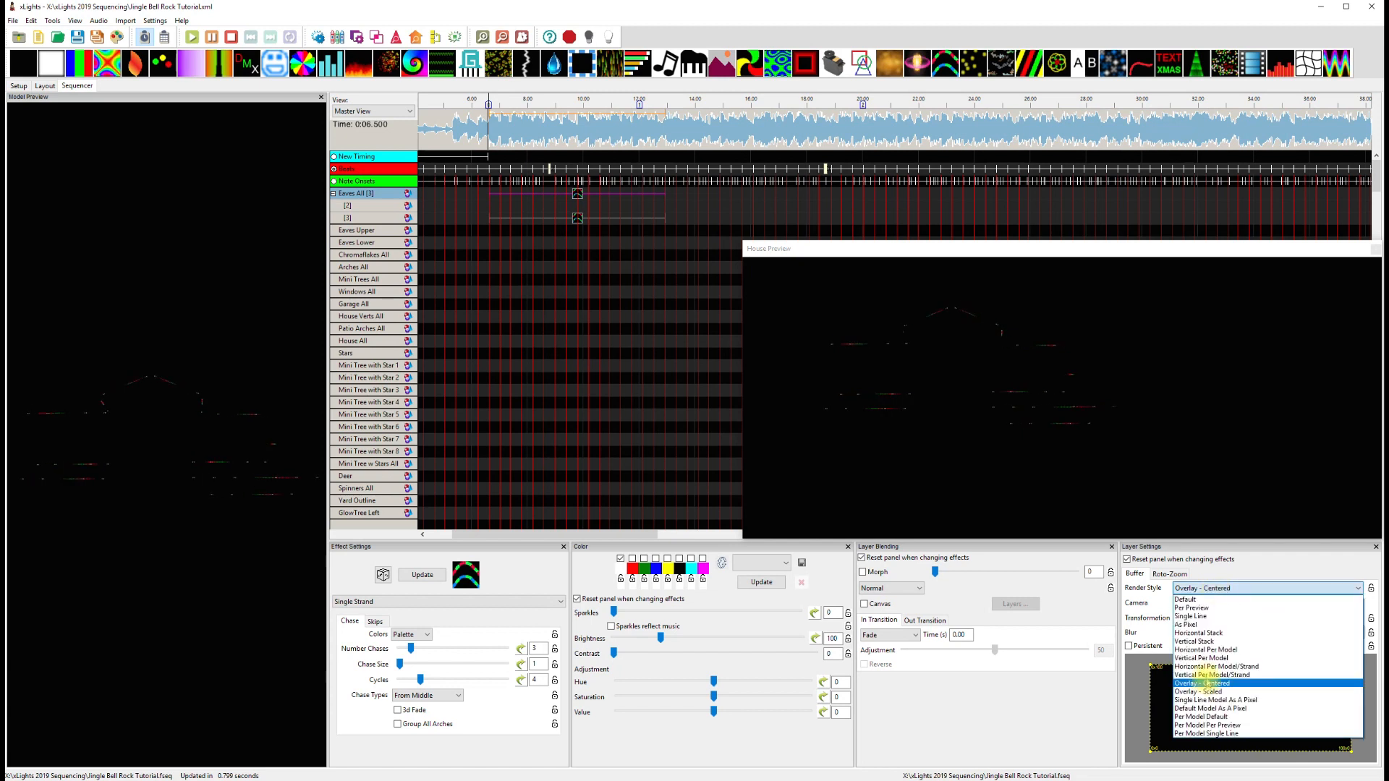
left_click(1206, 675)
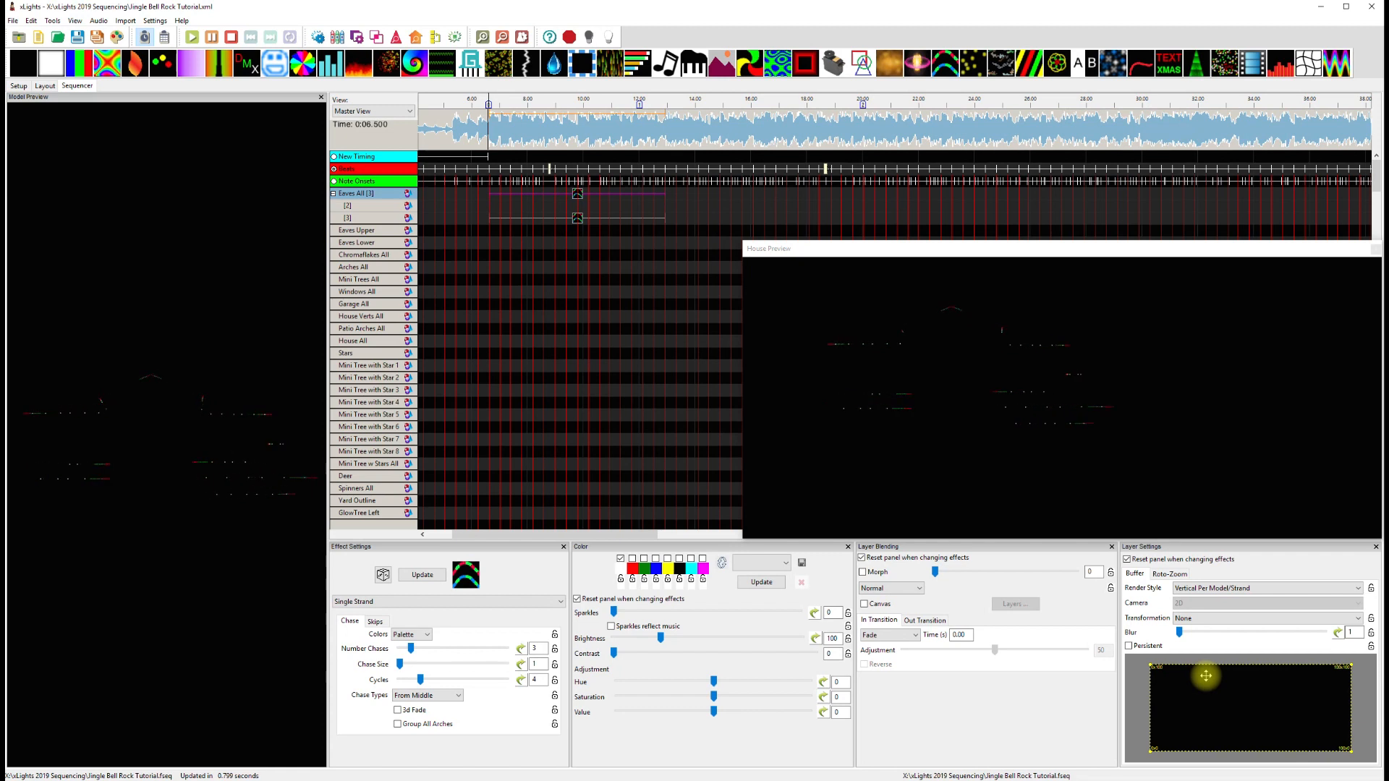
Change the white Single Strand effect's render style to Overlay - Centered.
left_click(1222, 588)
left_click(1218, 685)
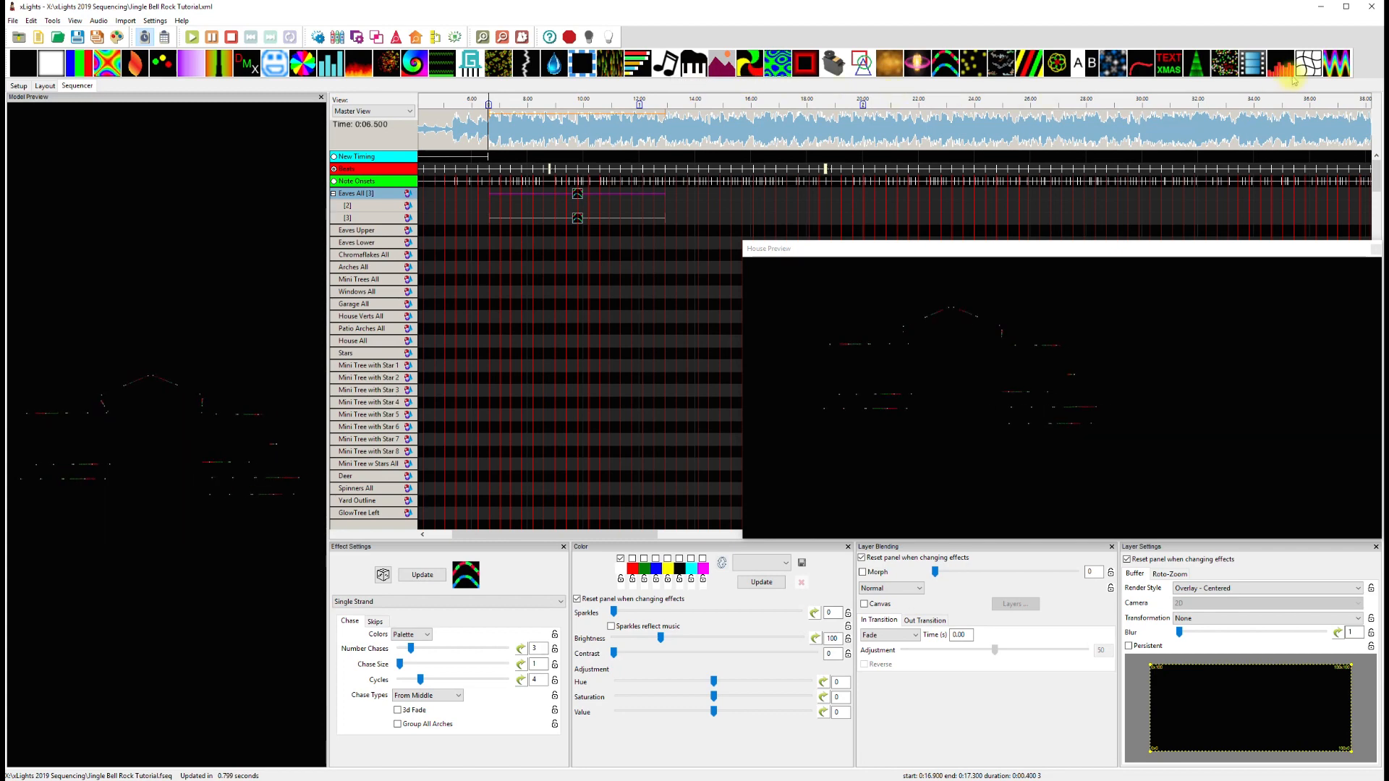
Add a VU Meter effect on the second Eaves All layer and stretch it to the end of the neighbouring Single Strand effects.
left_click_drag(1280, 66, 496, 202)
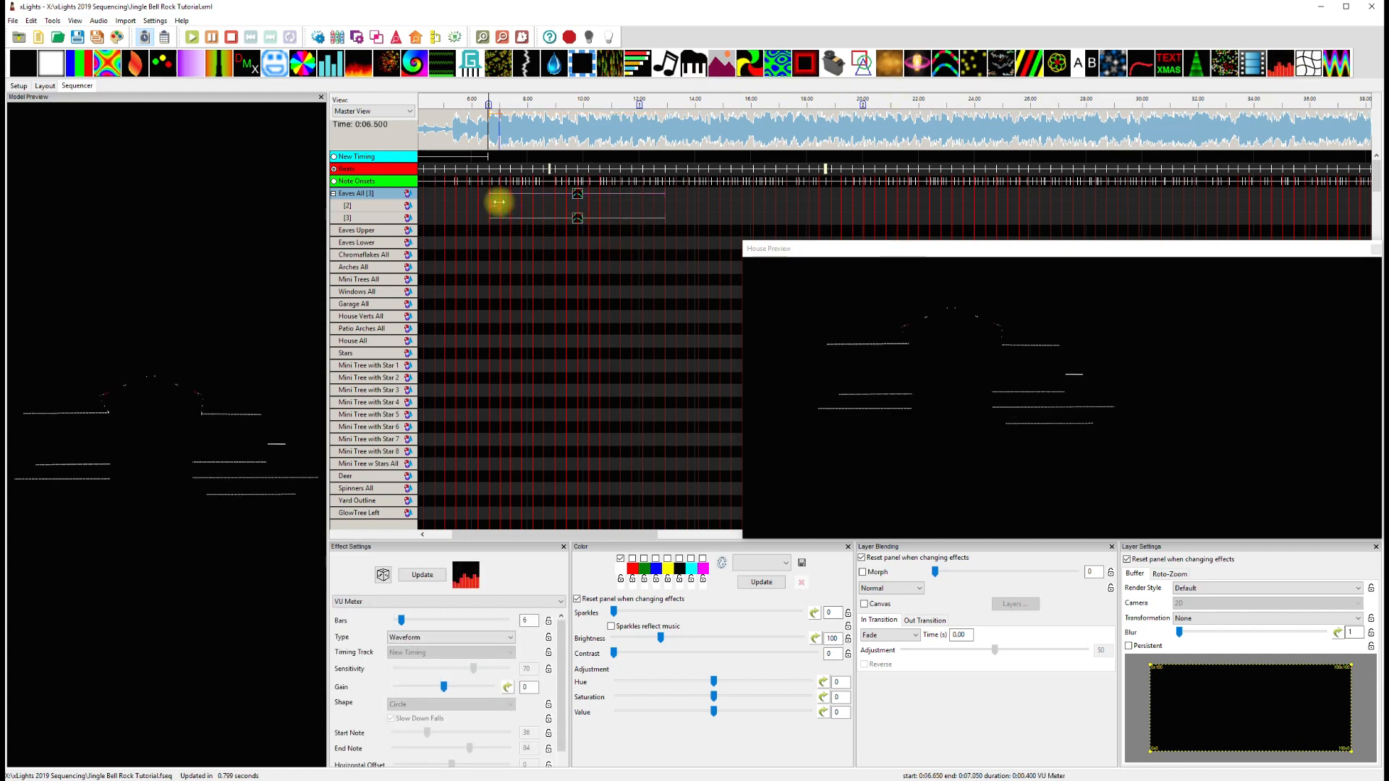
left_click_drag(584, 203, 664, 201)
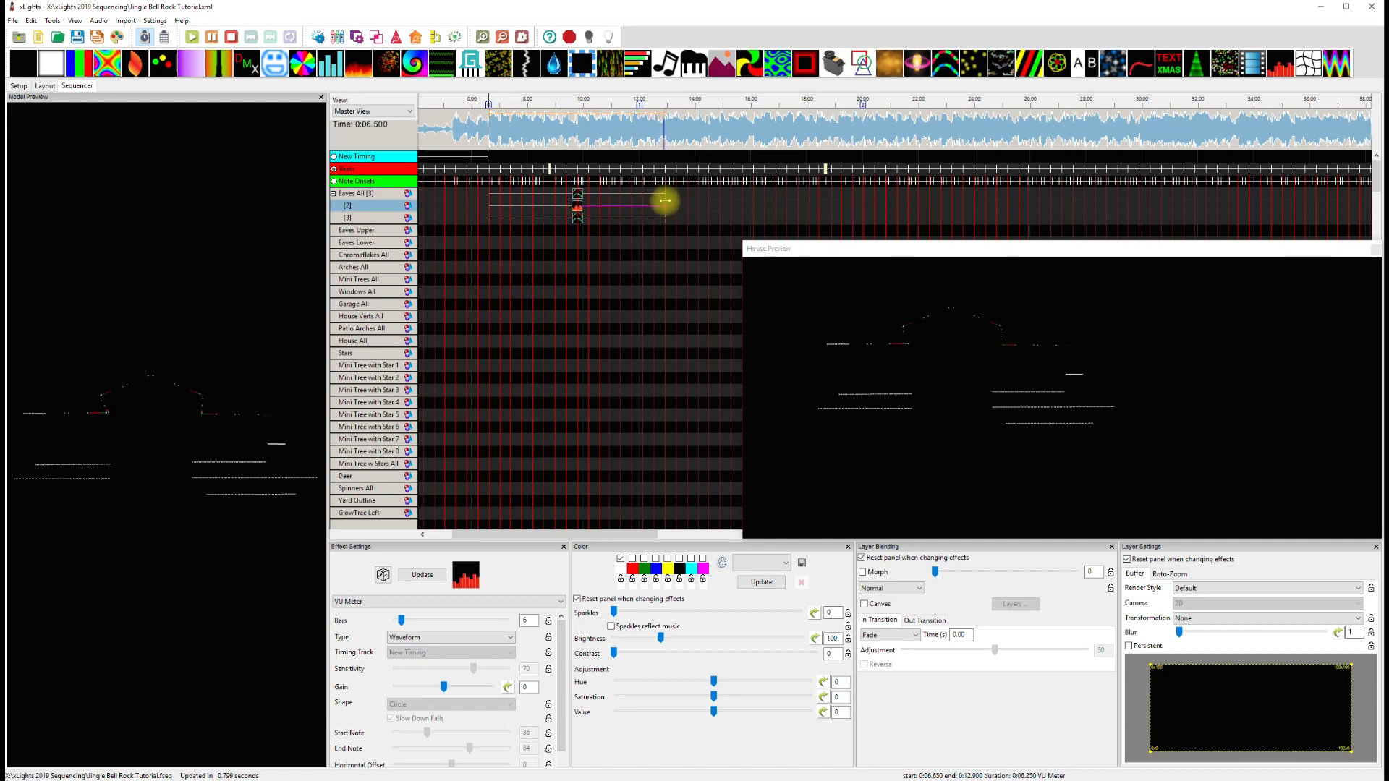
Paste a copy of the white Single Strand effect on the second Eaves All layer and replace it with a VU Meter effect.
left_click(578, 198)
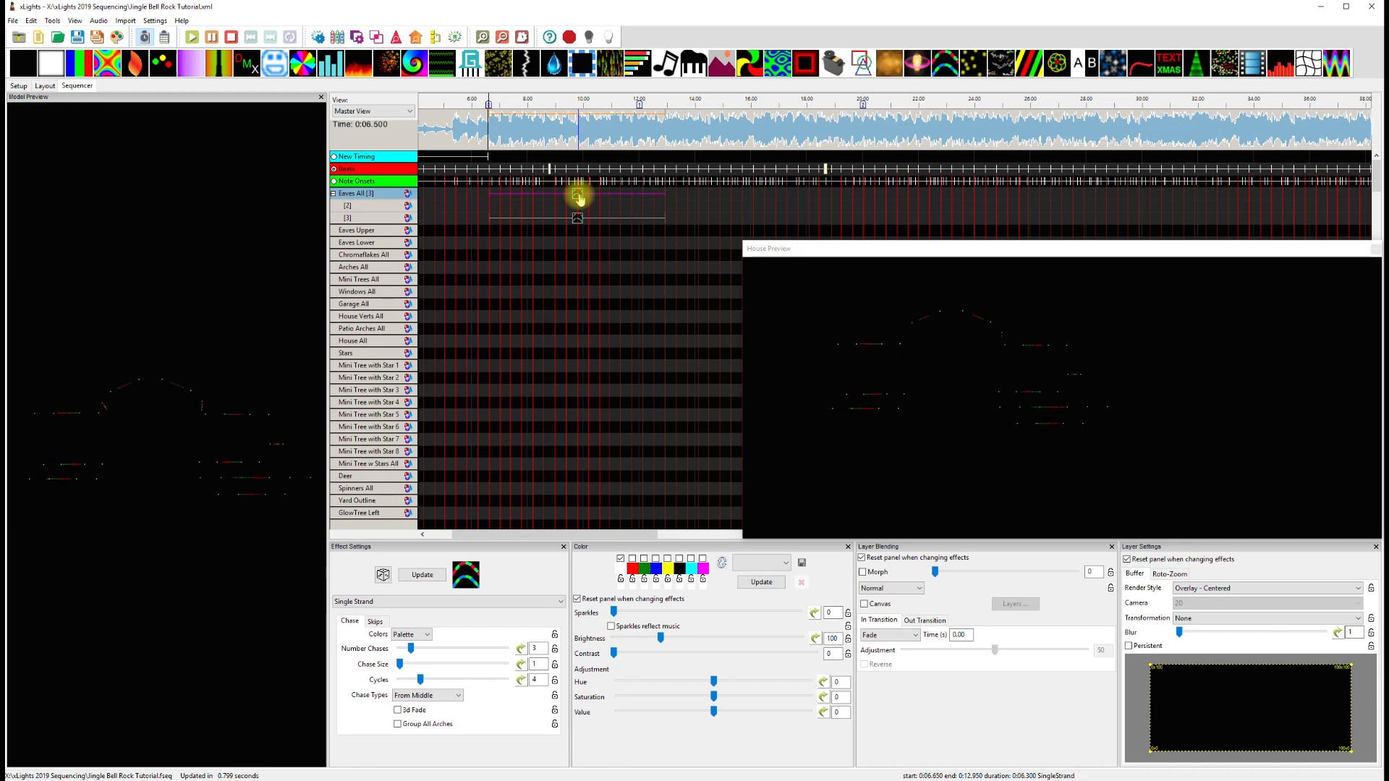
left_click(499, 209)
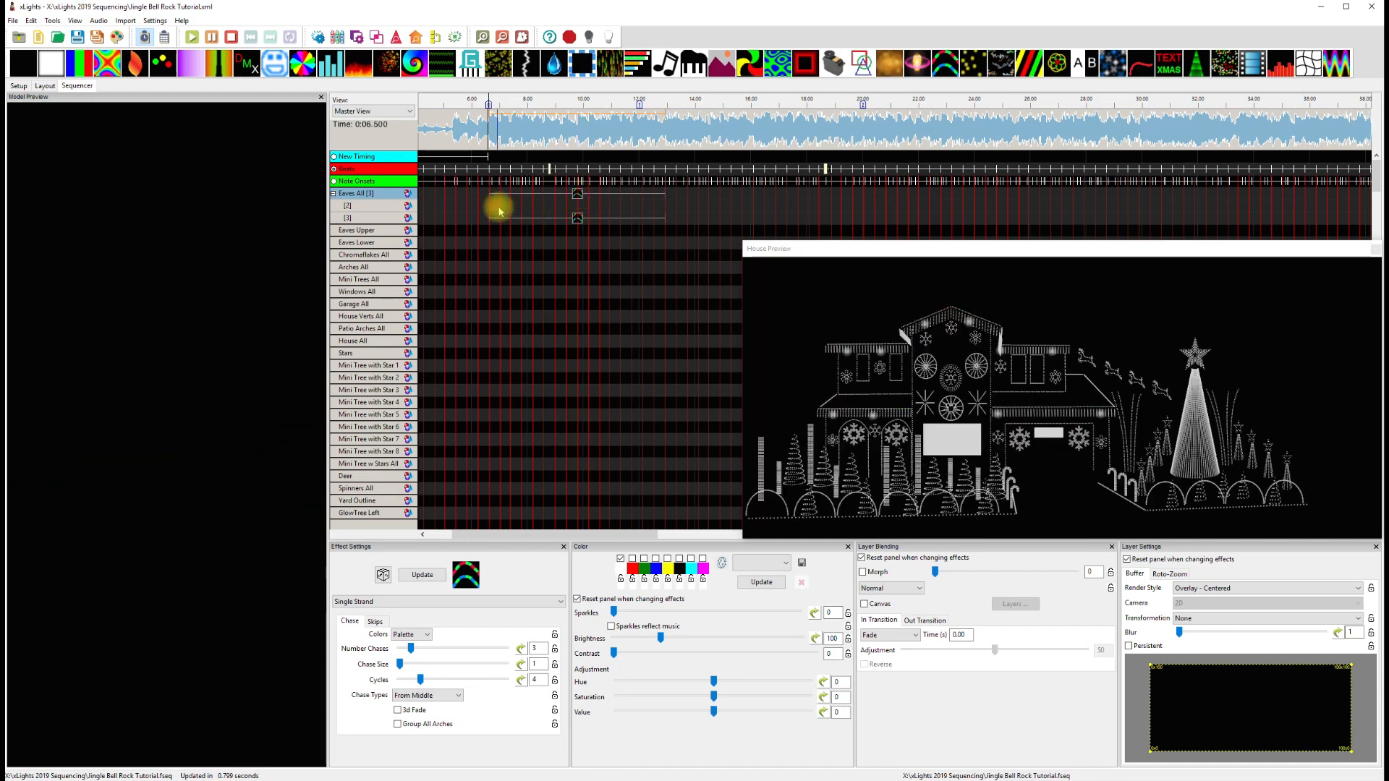
key("ctrl+v")
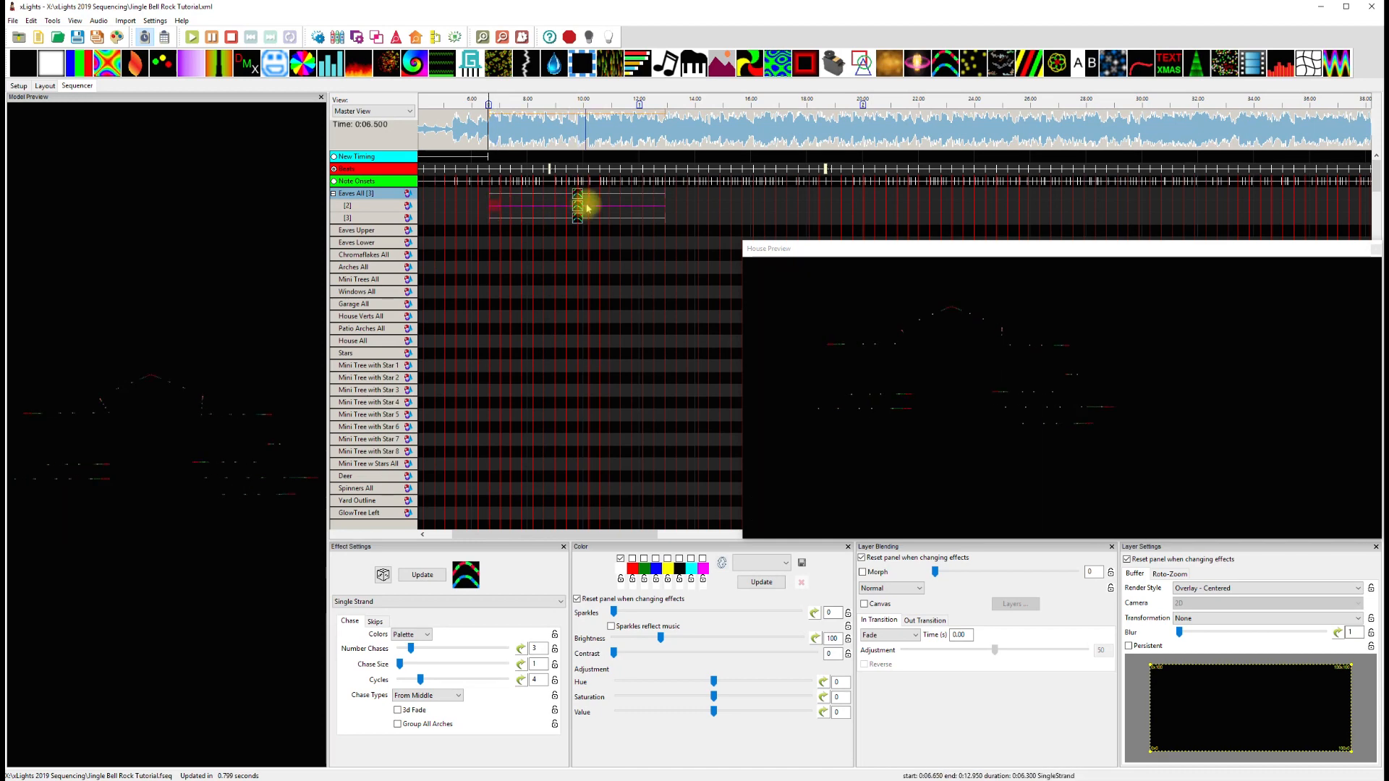
left_click_drag(1281, 64, 578, 206)
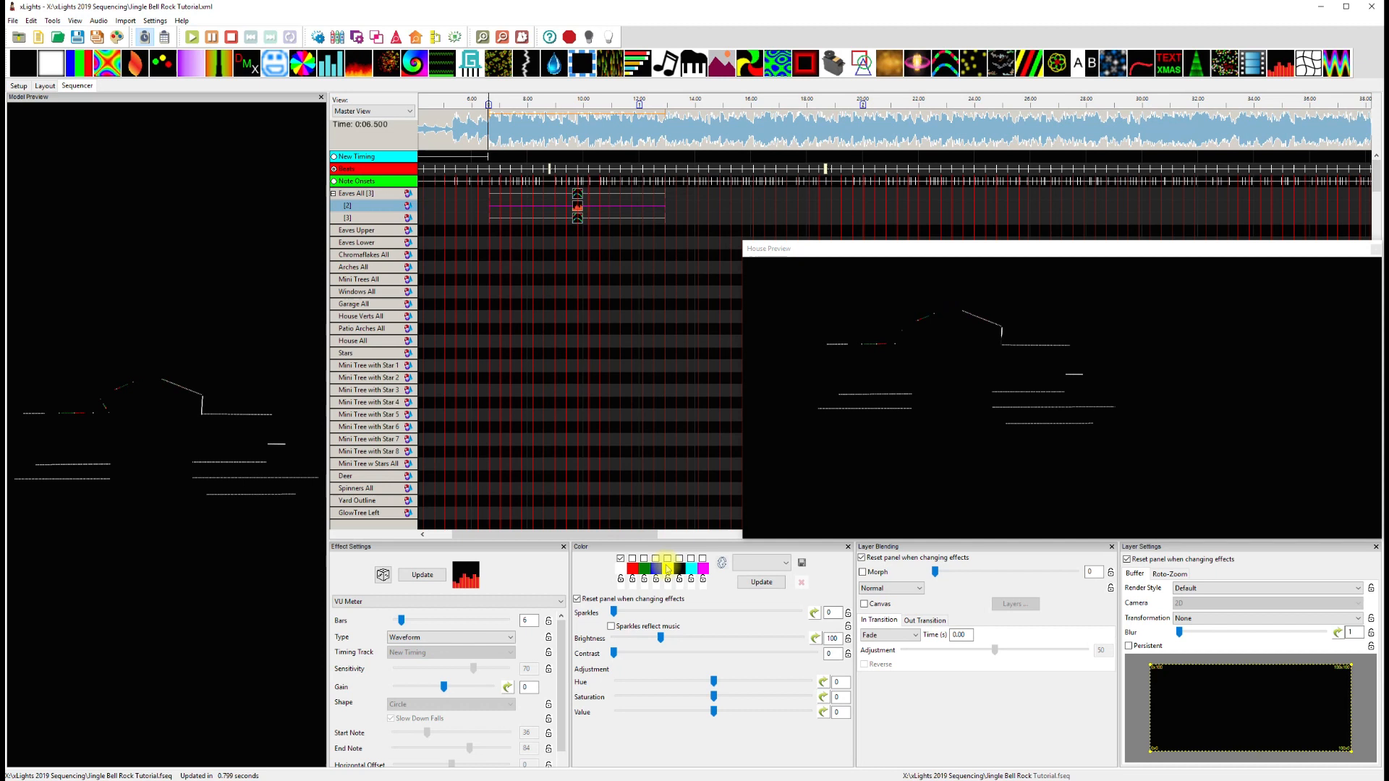
Enable only blue for the VU Meter effect and move it past the Single Strand effects, starting at 0:12.950.
left_click(655, 559)
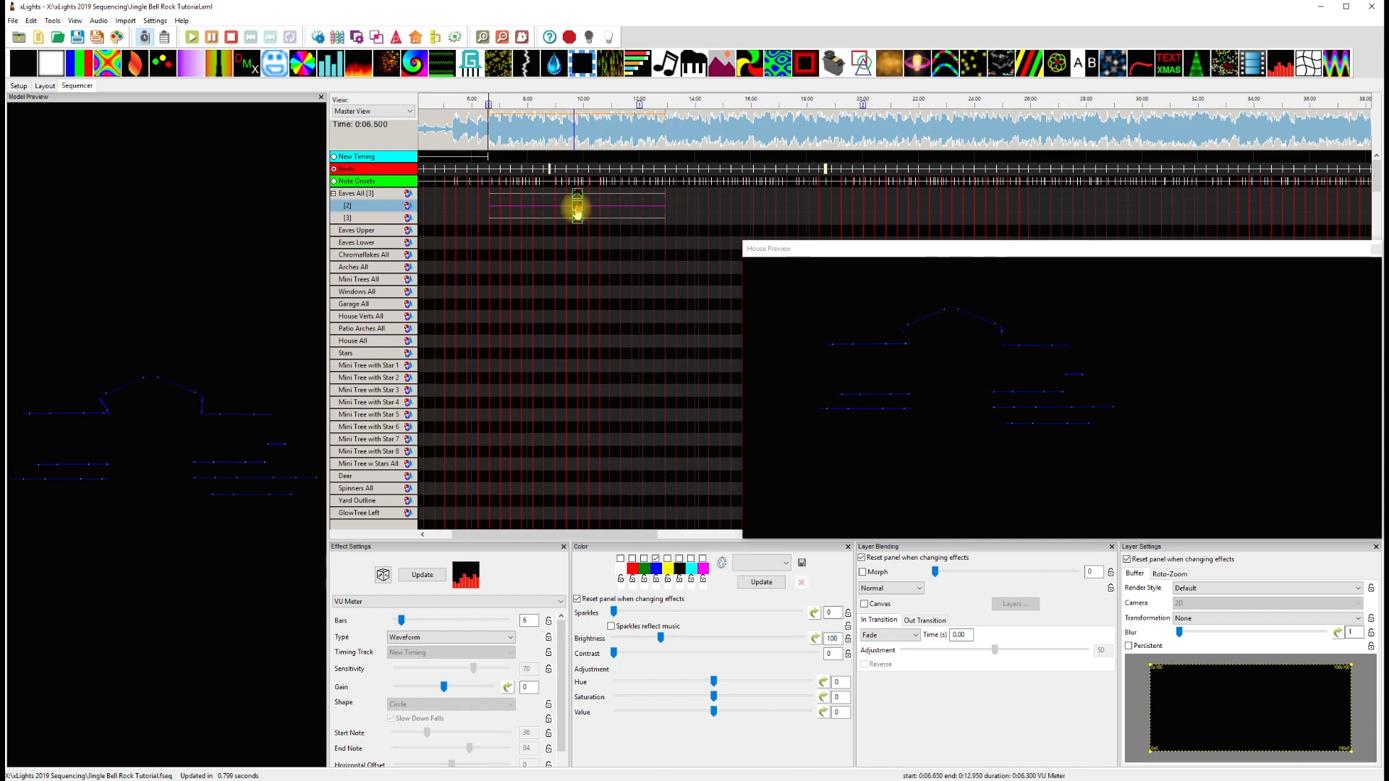
left_click_drag(577, 210, 754, 208)
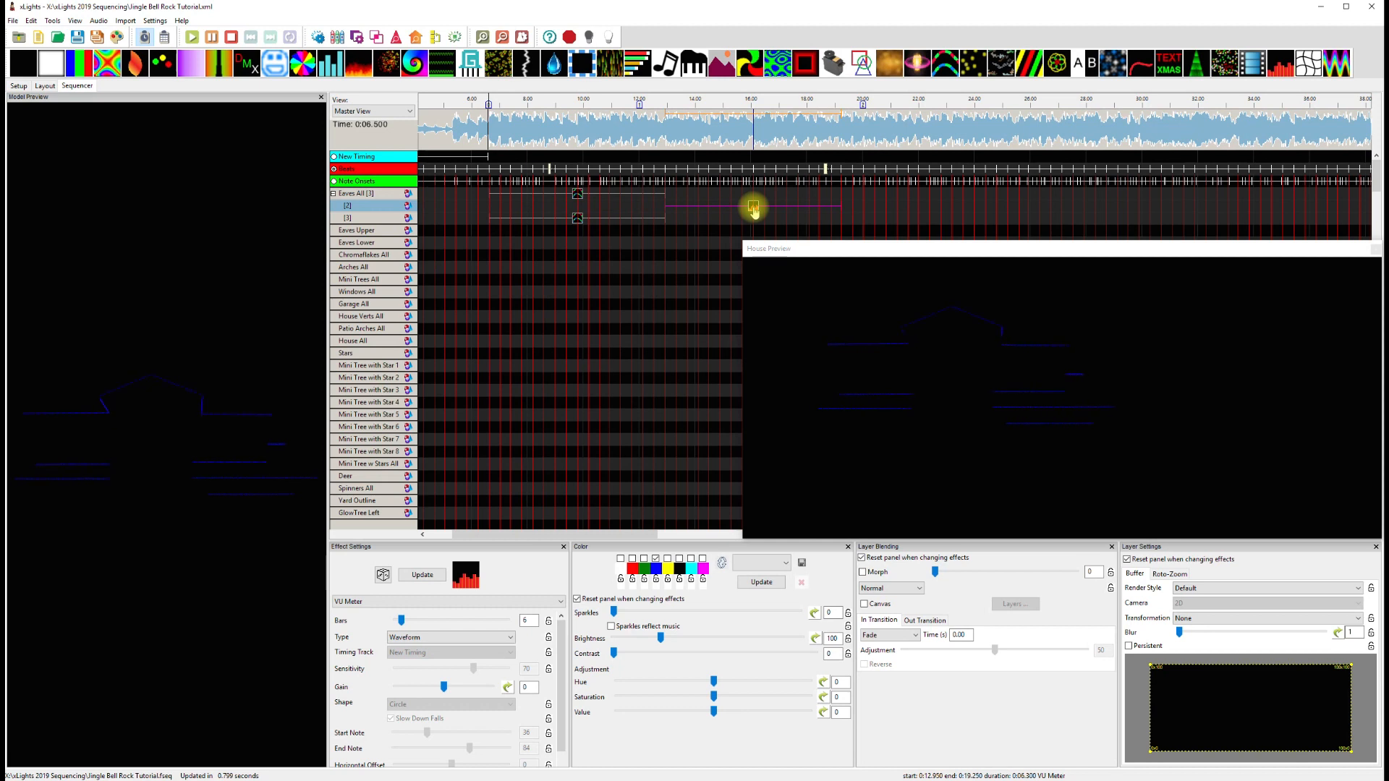
left_click_drag(752, 209, 752, 208)
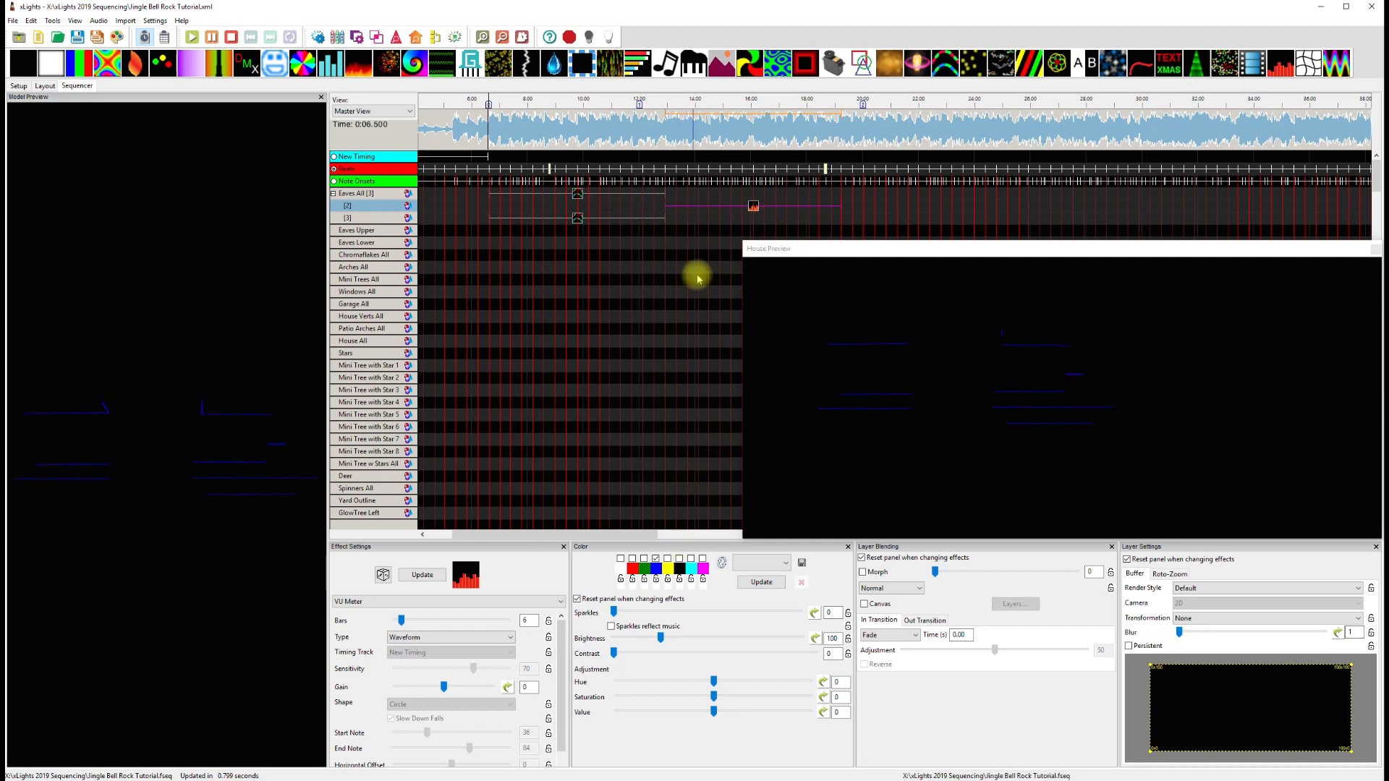
Try the Timing Event Bar type with the Beats timing track, and switch the VU Meter type to Timing Event Spike.
left_click(496, 638)
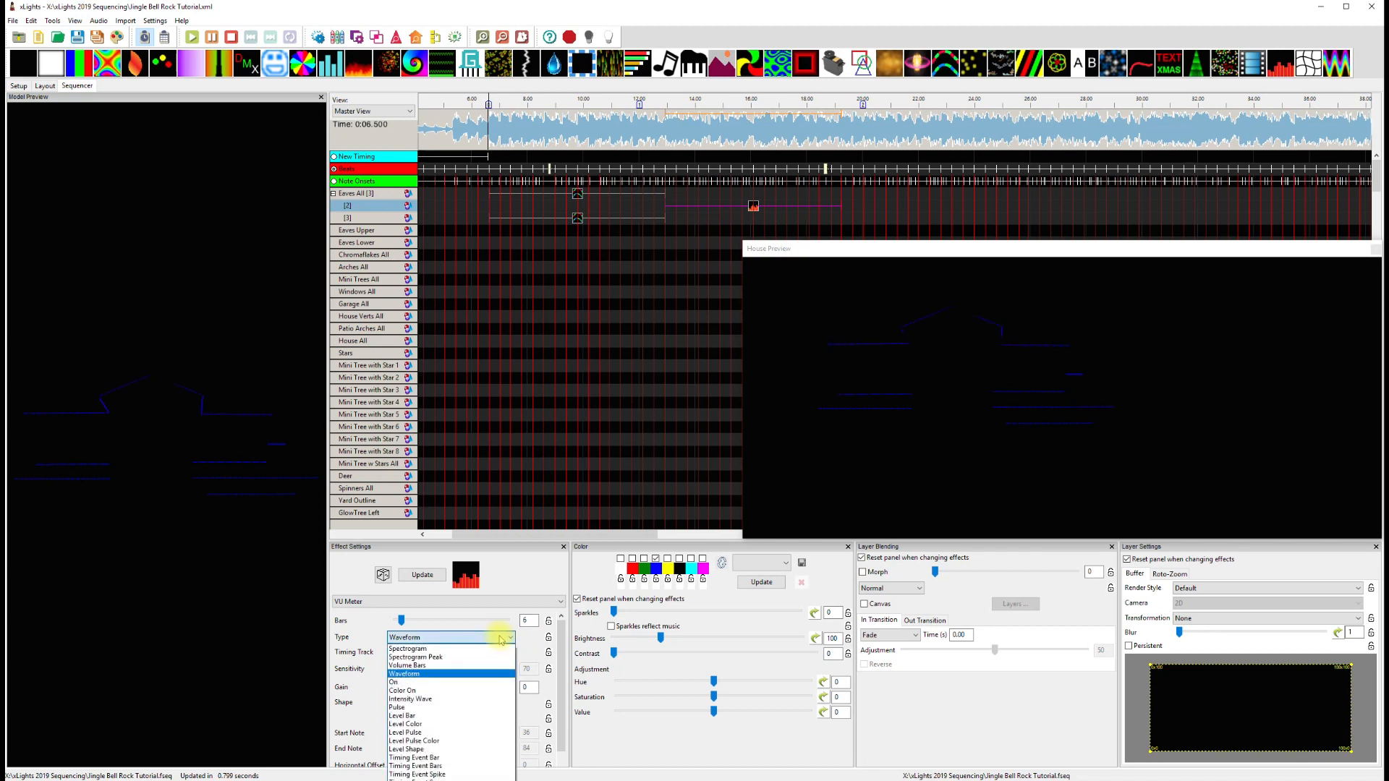
left_click(462, 758)
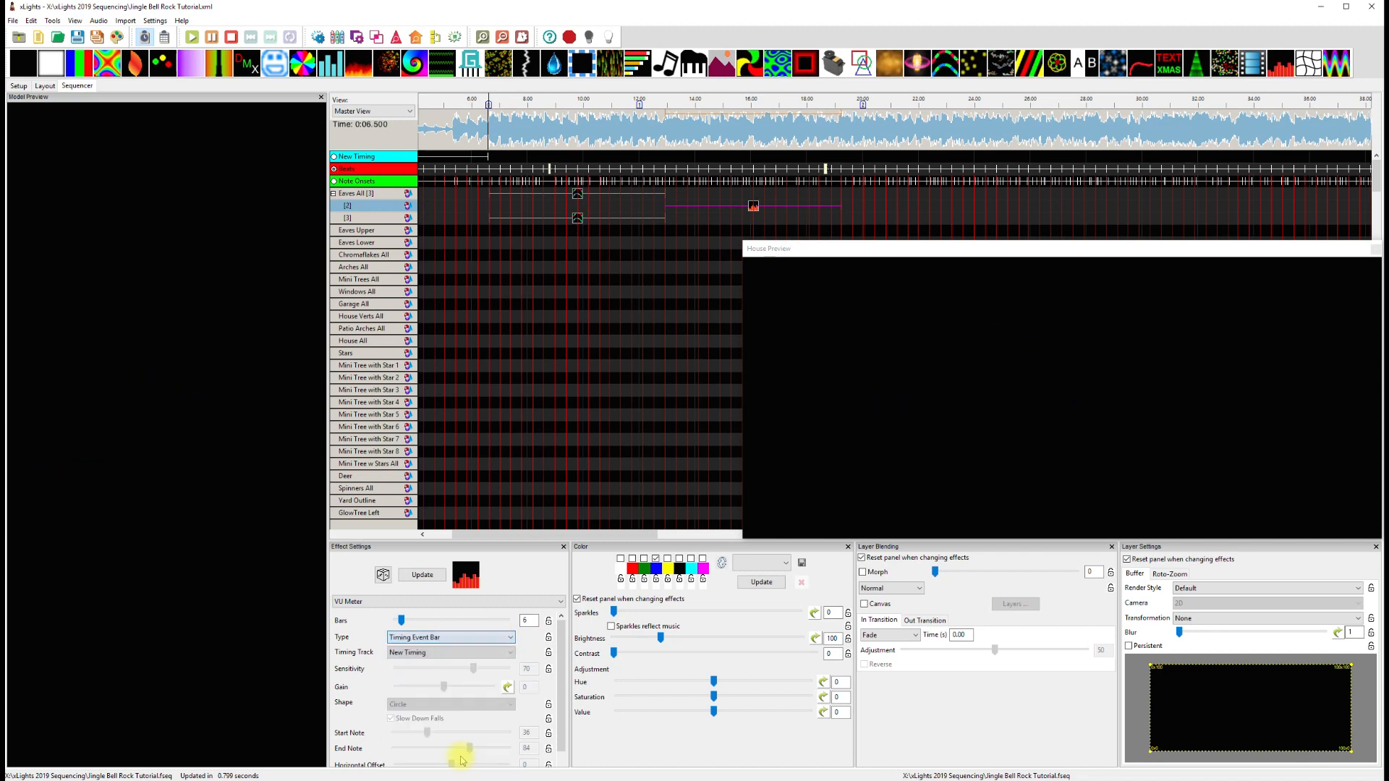
left_click(496, 657)
left_click(496, 669)
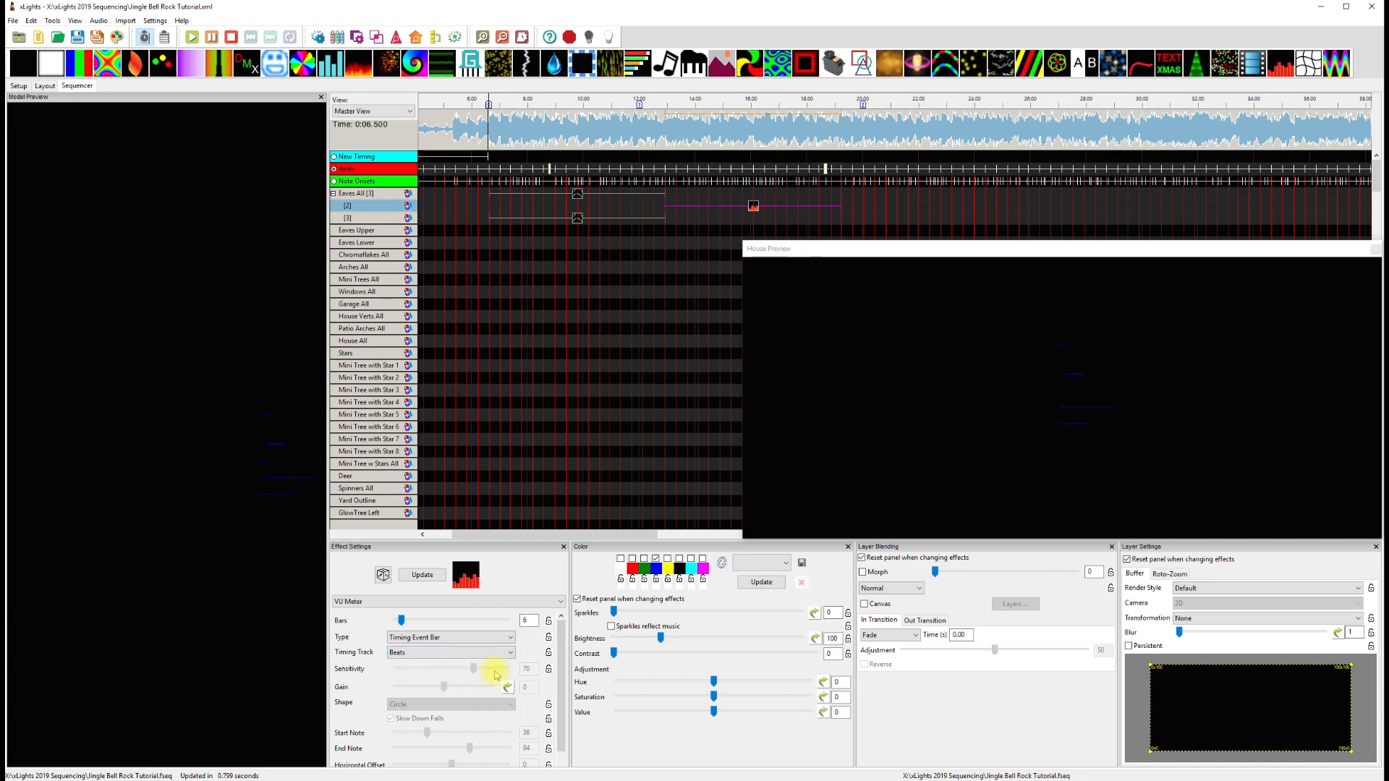
left_click(510, 639)
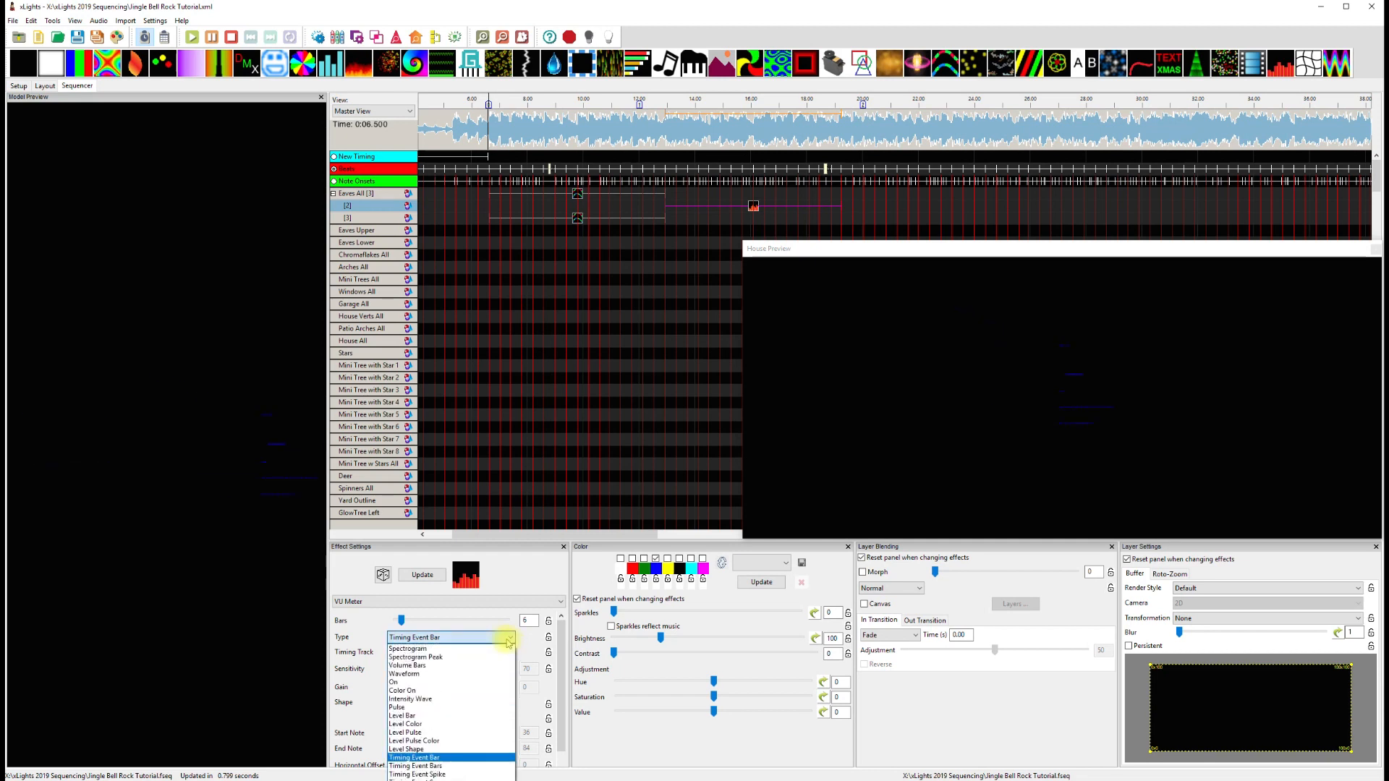
left_click(496, 774)
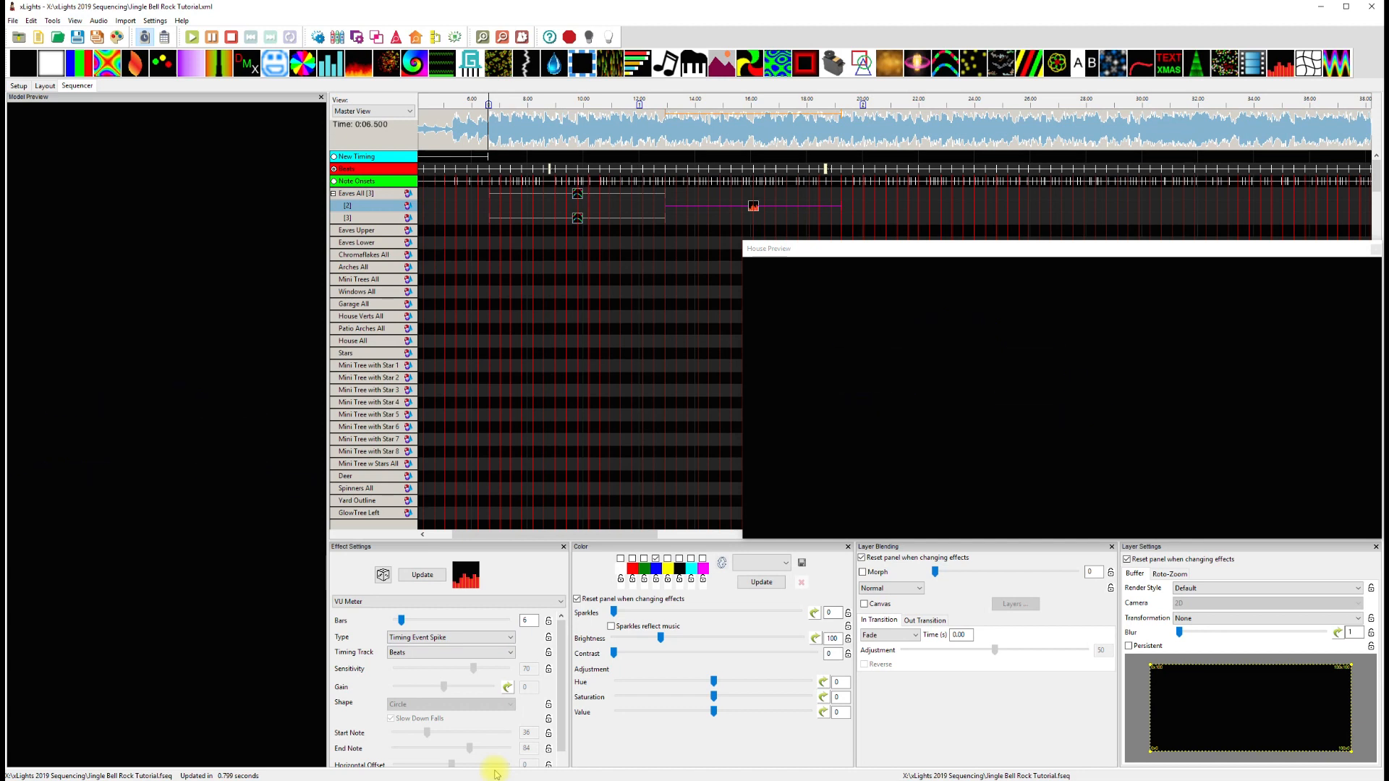
Set the VU Meter's render style to Vertical Per Model/Strand and move it back between the Single Strand effects, starting at 0:06.650.
left_click(1234, 589)
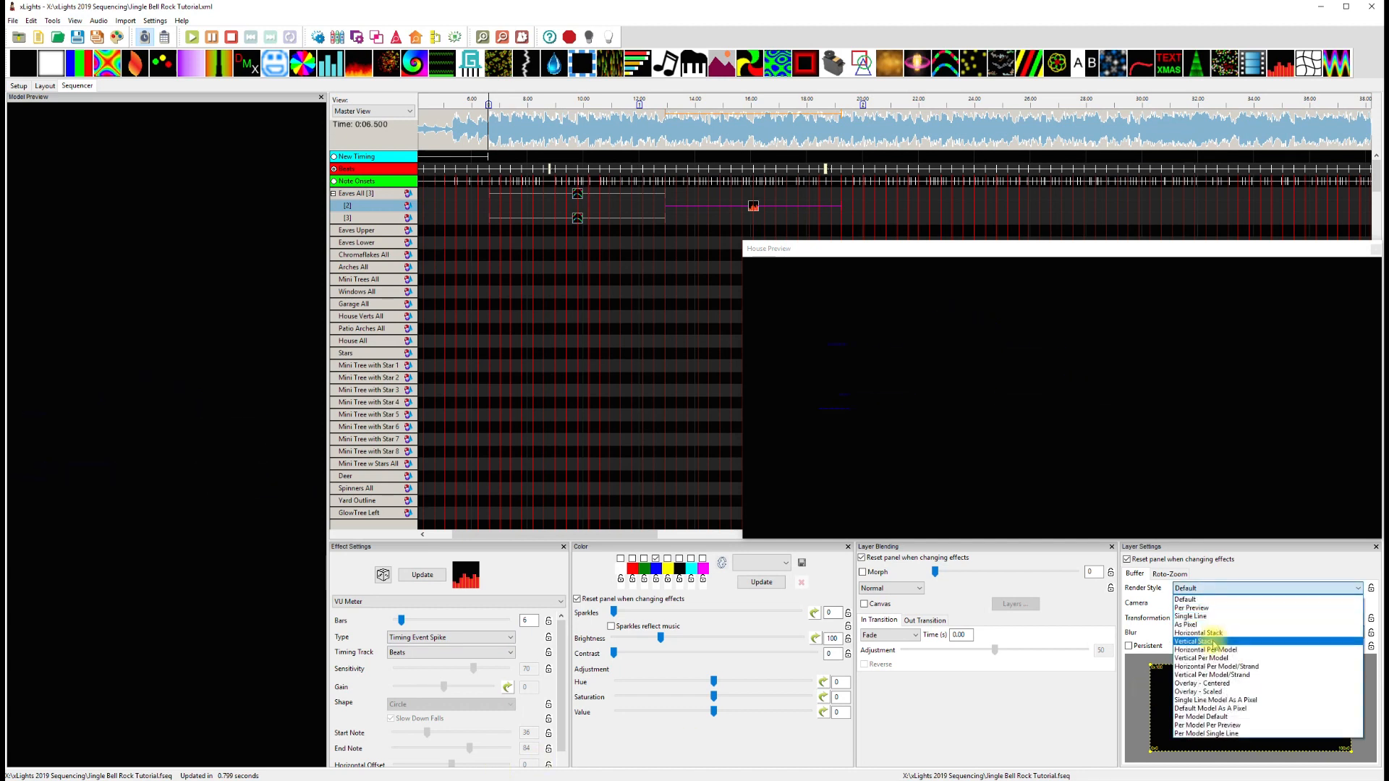
left_click(1222, 676)
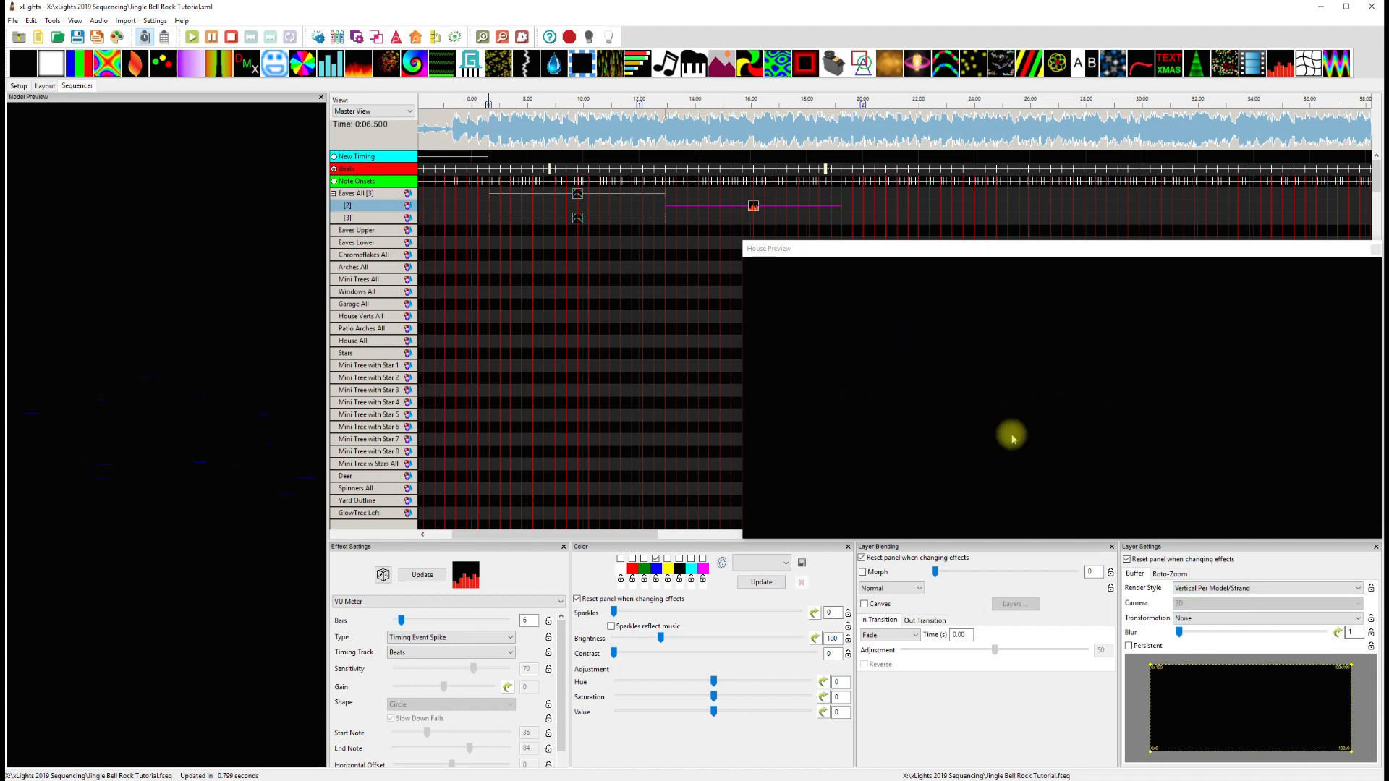
left_click_drag(753, 206, 578, 215)
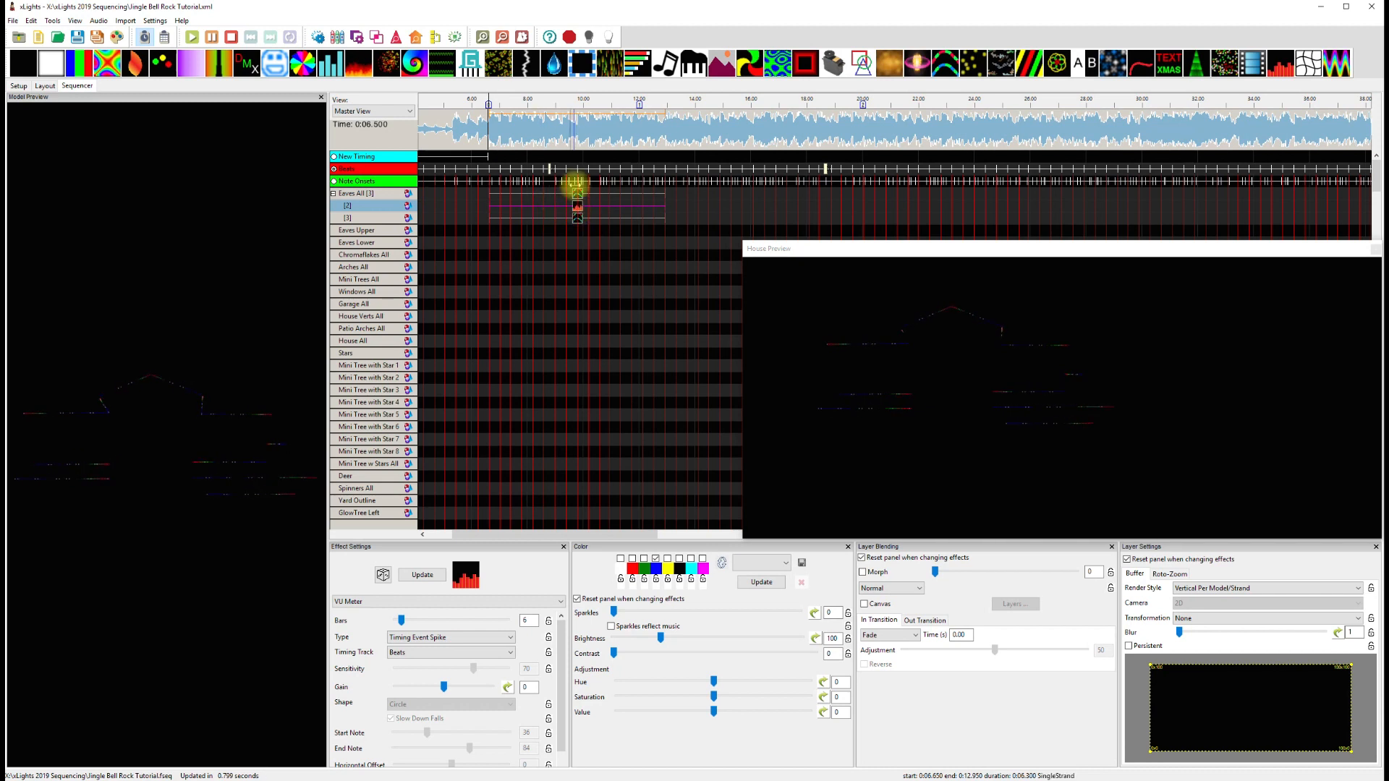
Select the three stacked Eaves All effects and look over the Effect Presets list.
left_click(577, 194)
left_click(578, 207)
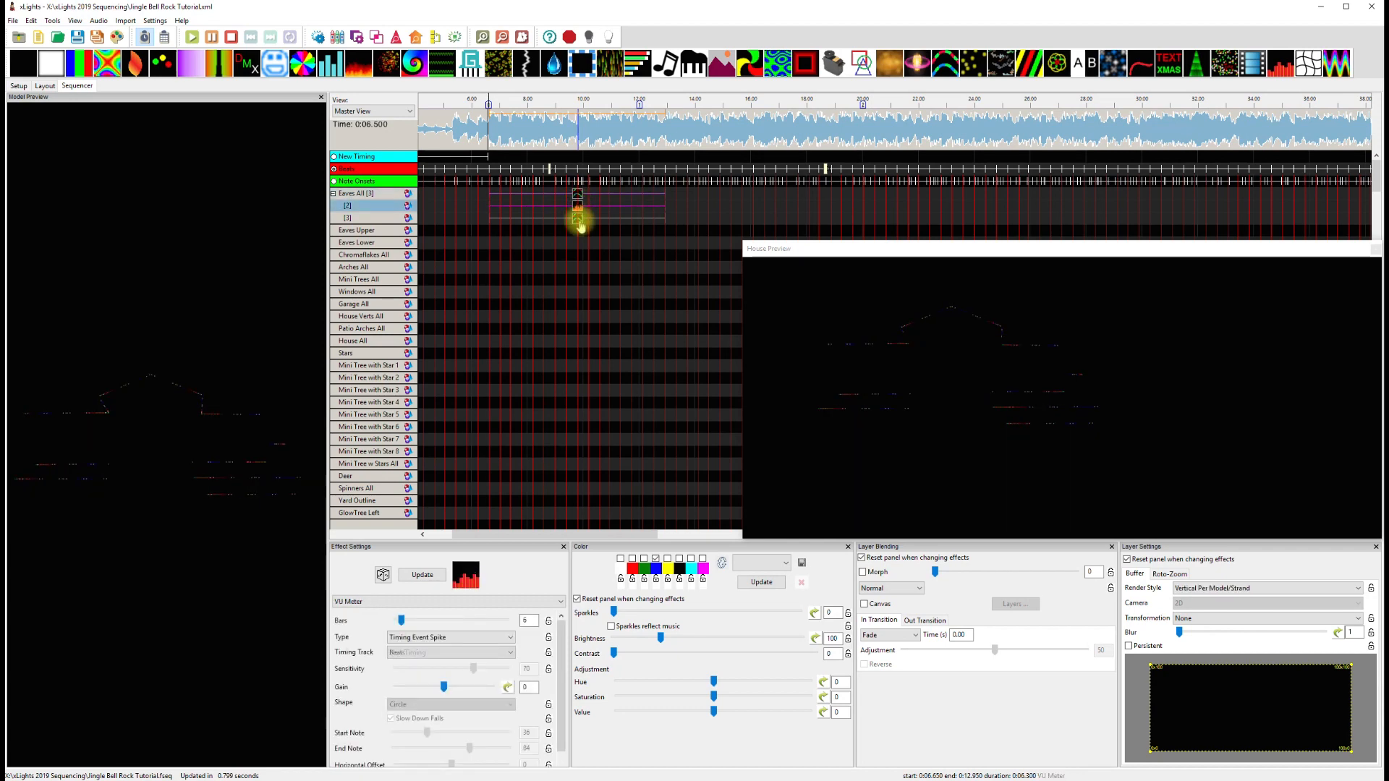
left_click(579, 221)
right_click(579, 222)
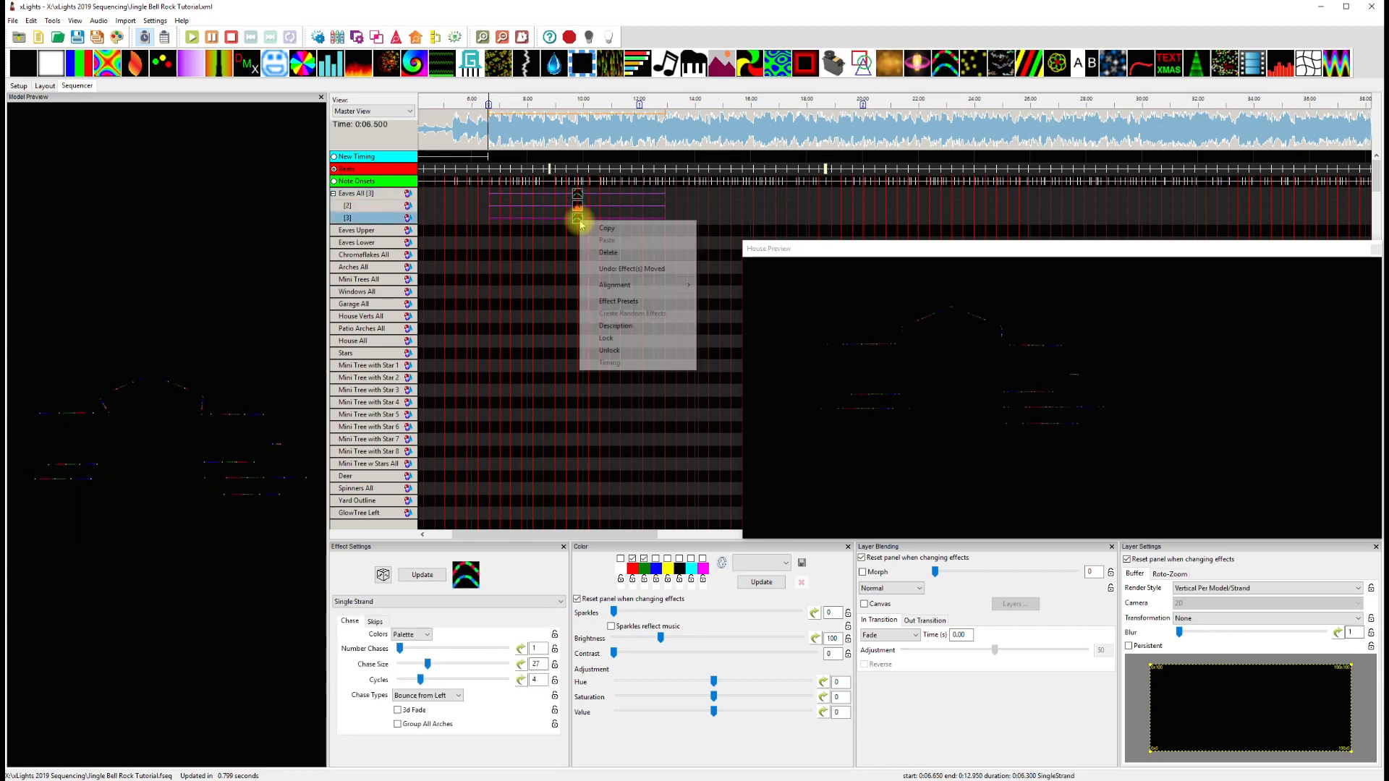
left_click(640, 301)
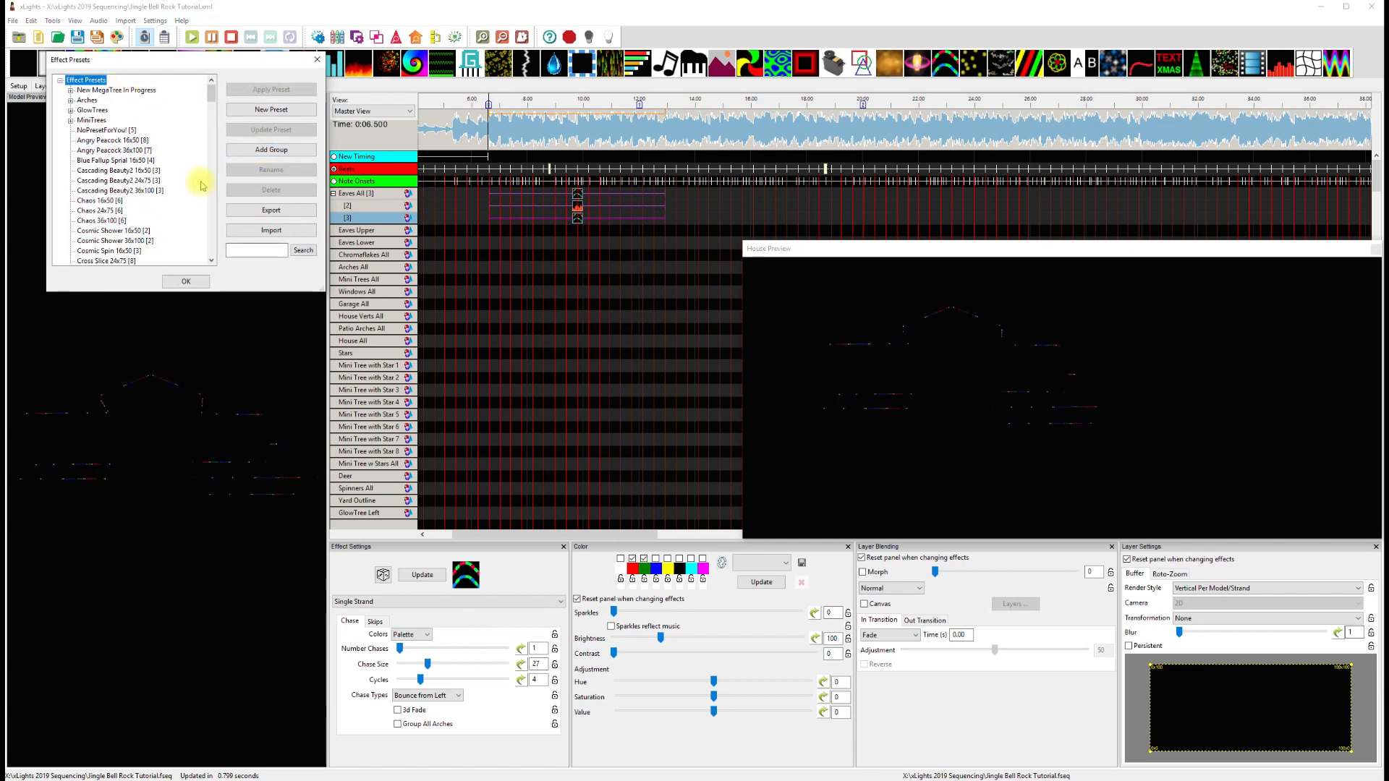
left_click(317, 60)
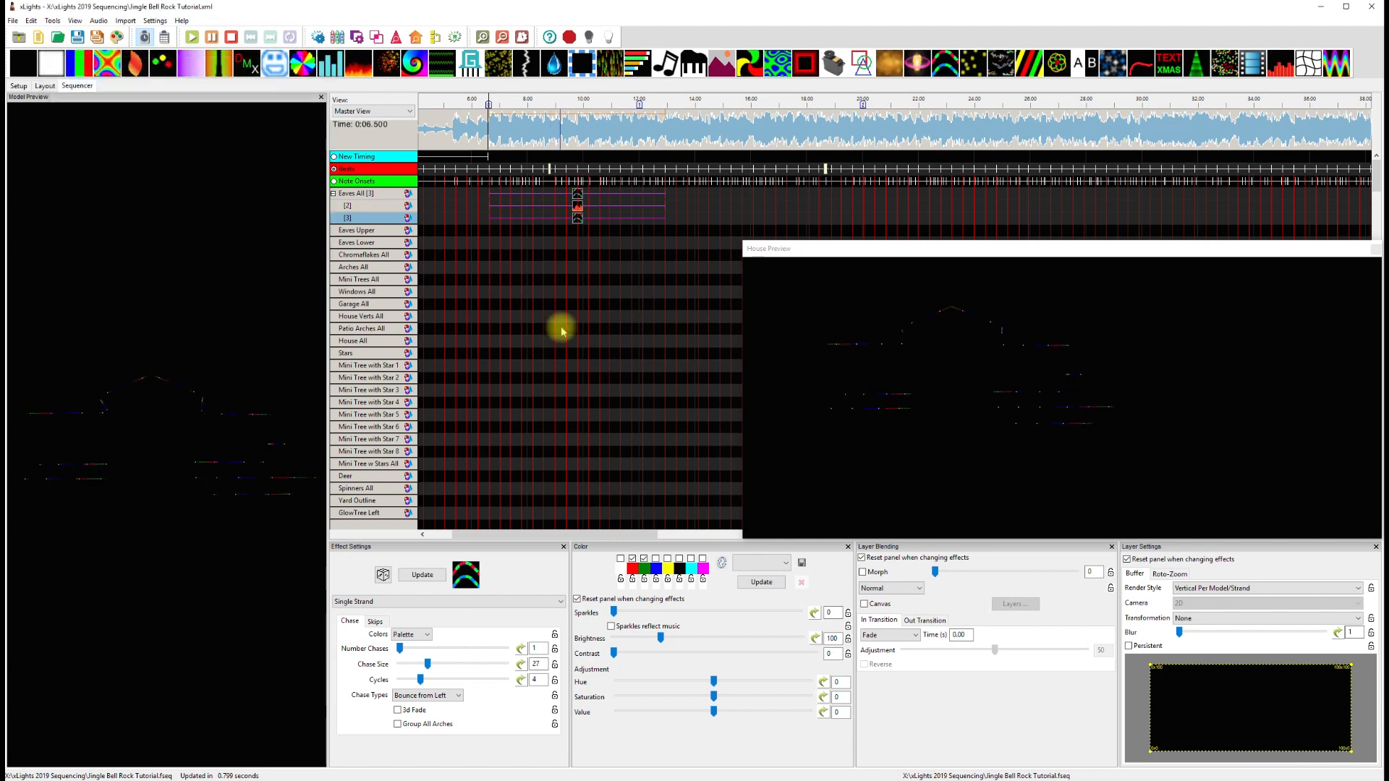
Try the 1 is True Unmask layer blending on the VU Meter effect and restore Normal.
left_click(578, 209)
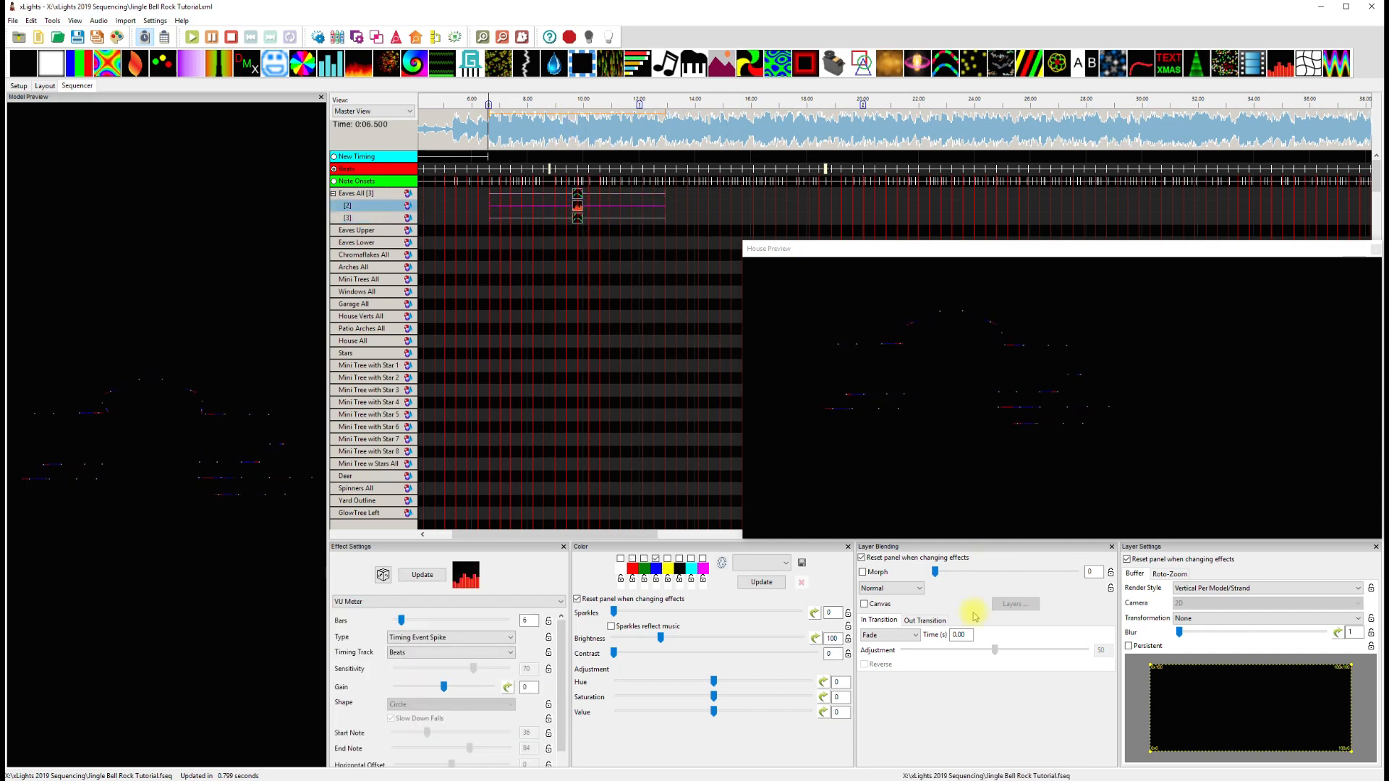
left_click(916, 593)
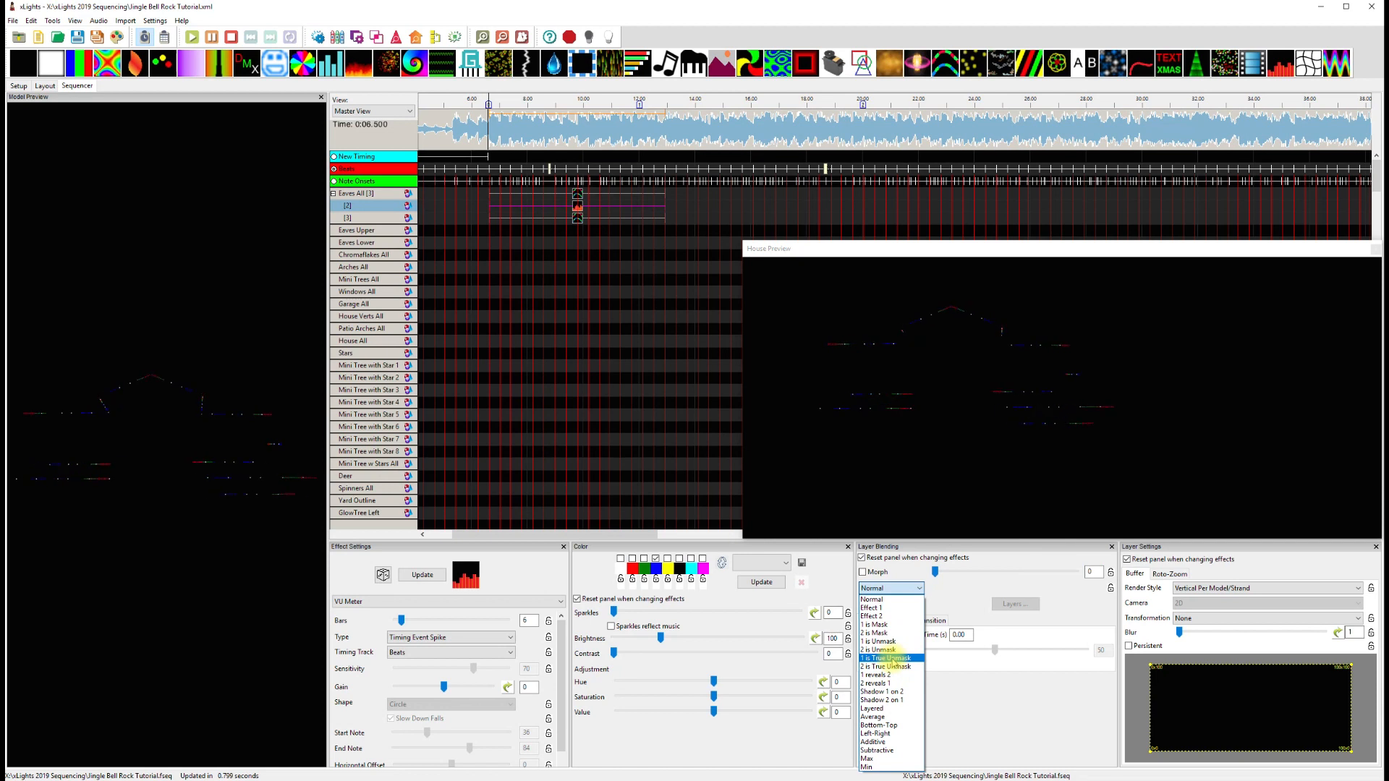
left_click(894, 659)
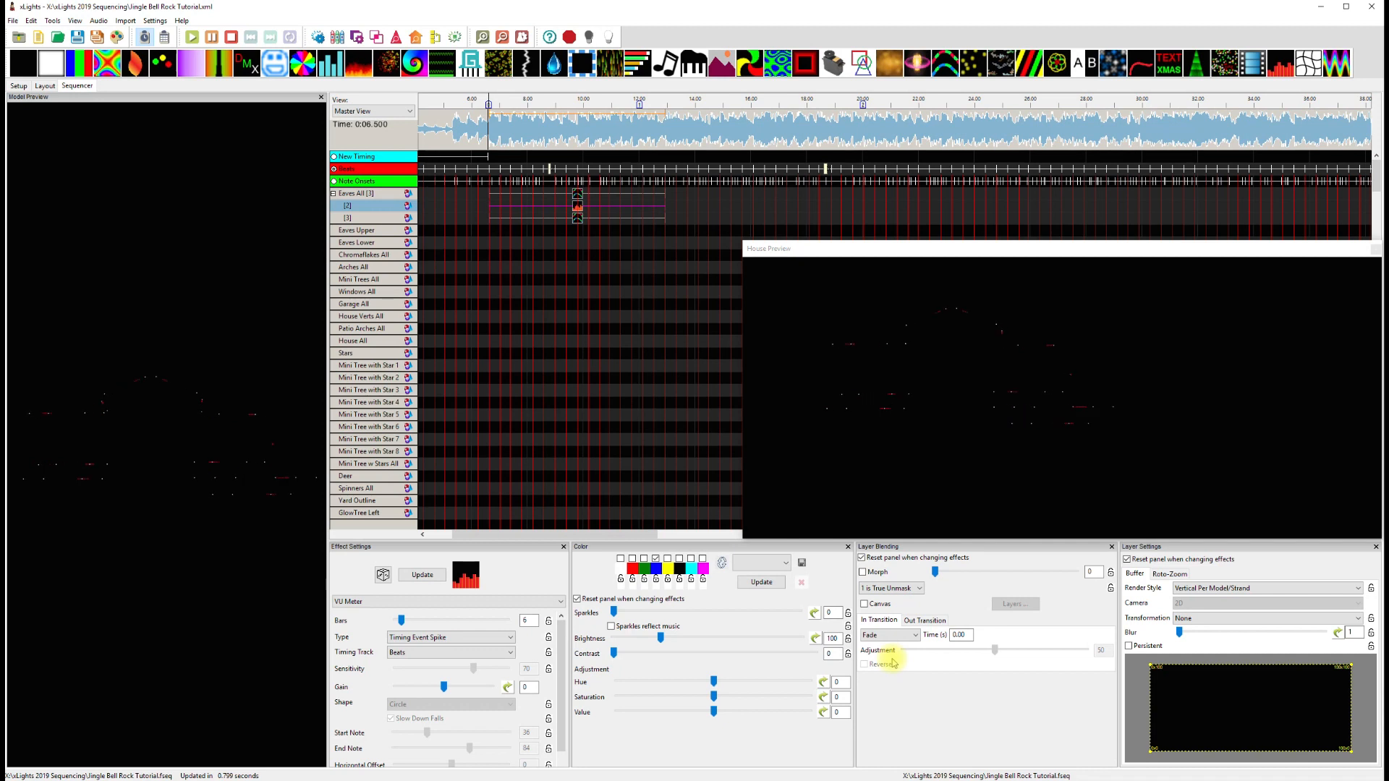
left_click(577, 222)
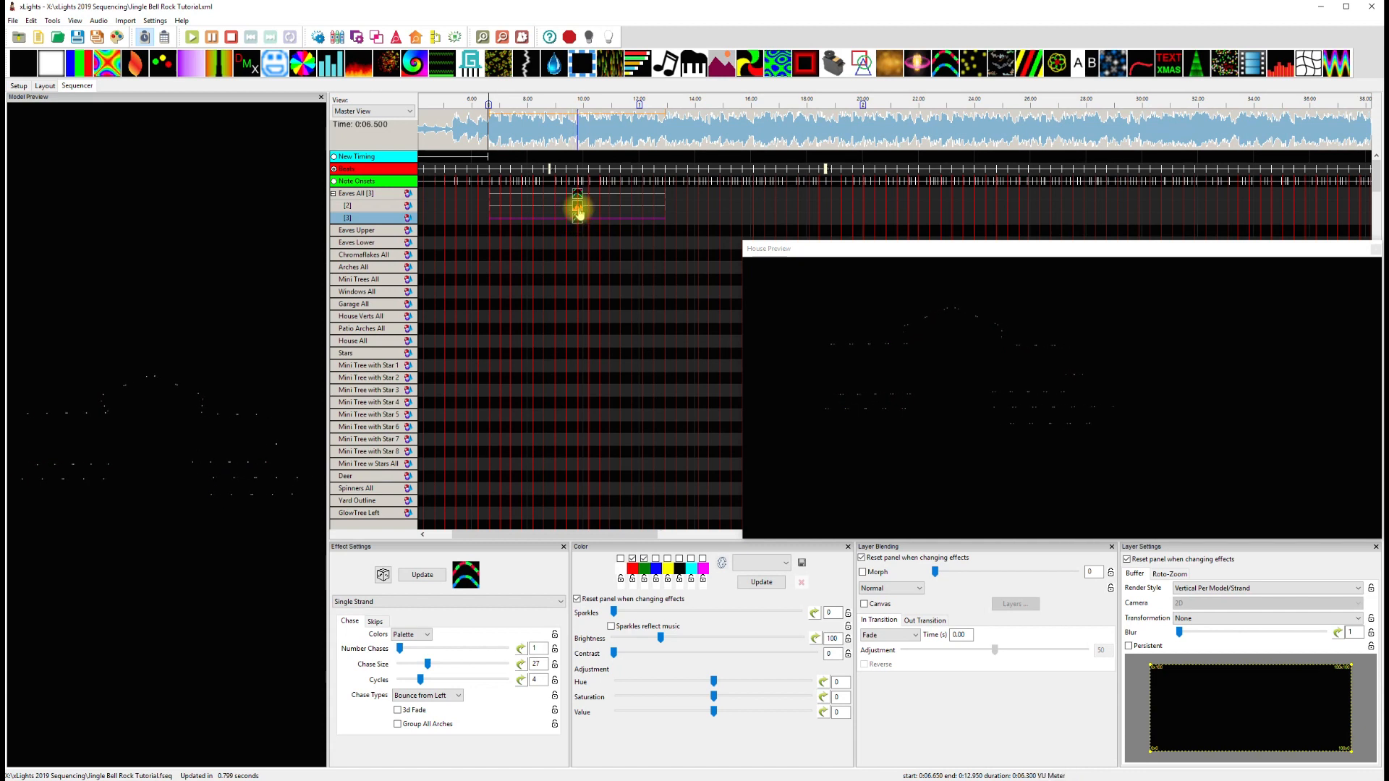
left_click(578, 207)
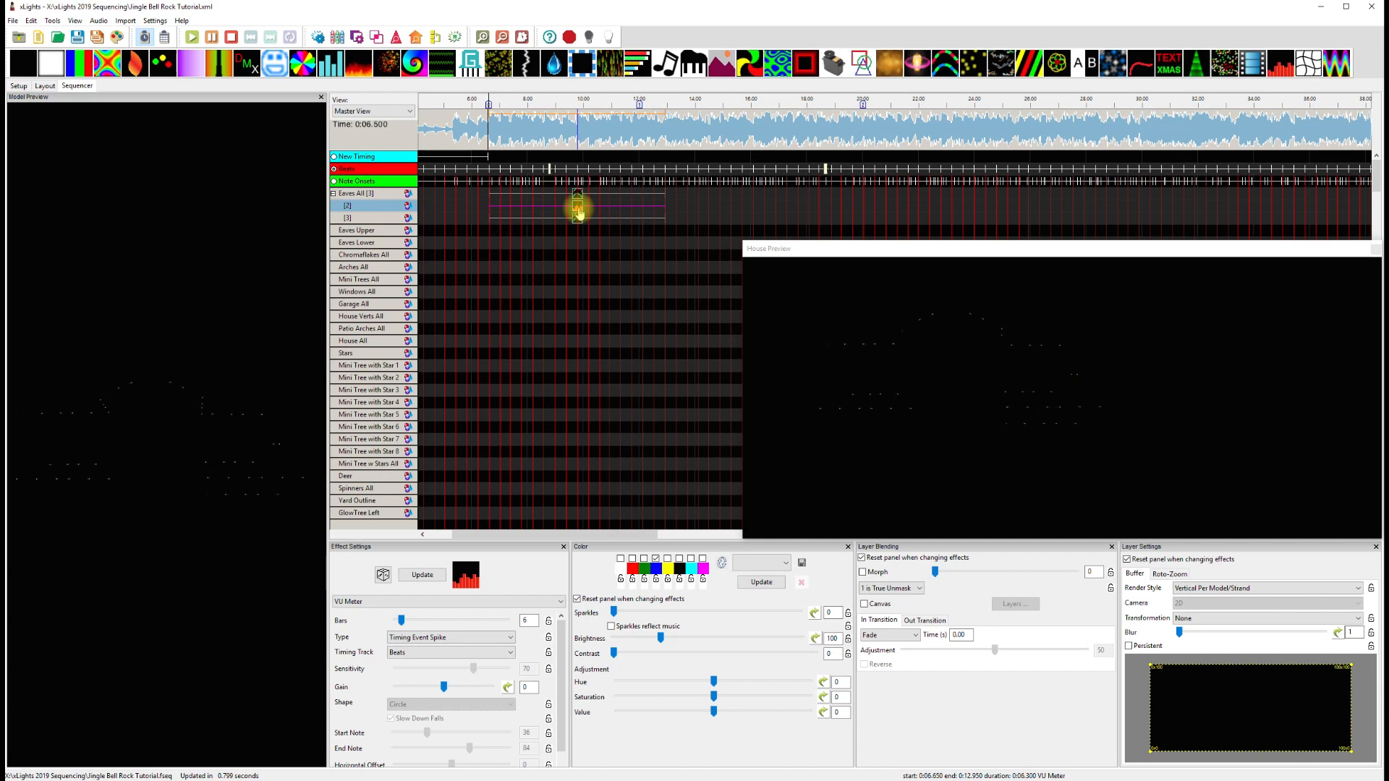
left_click(897, 589)
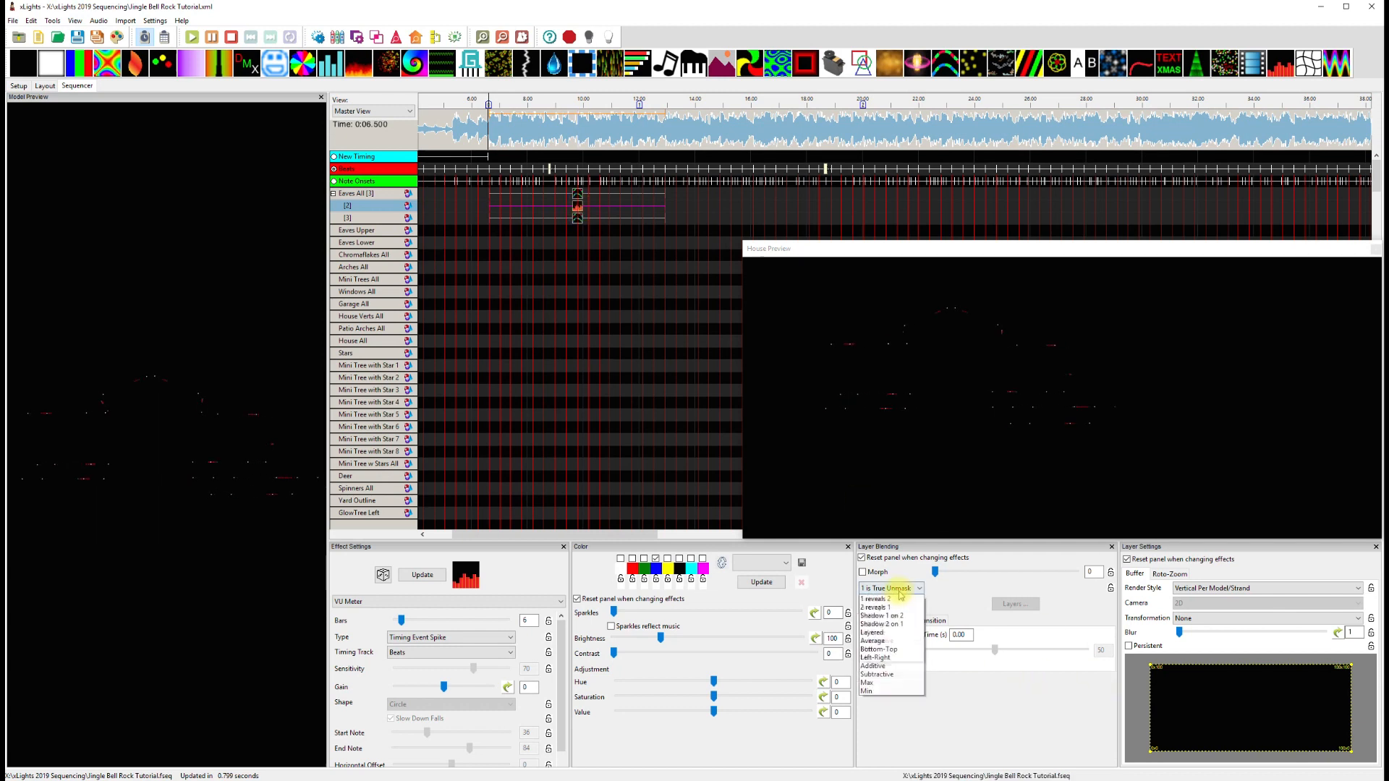
left_click(900, 601)
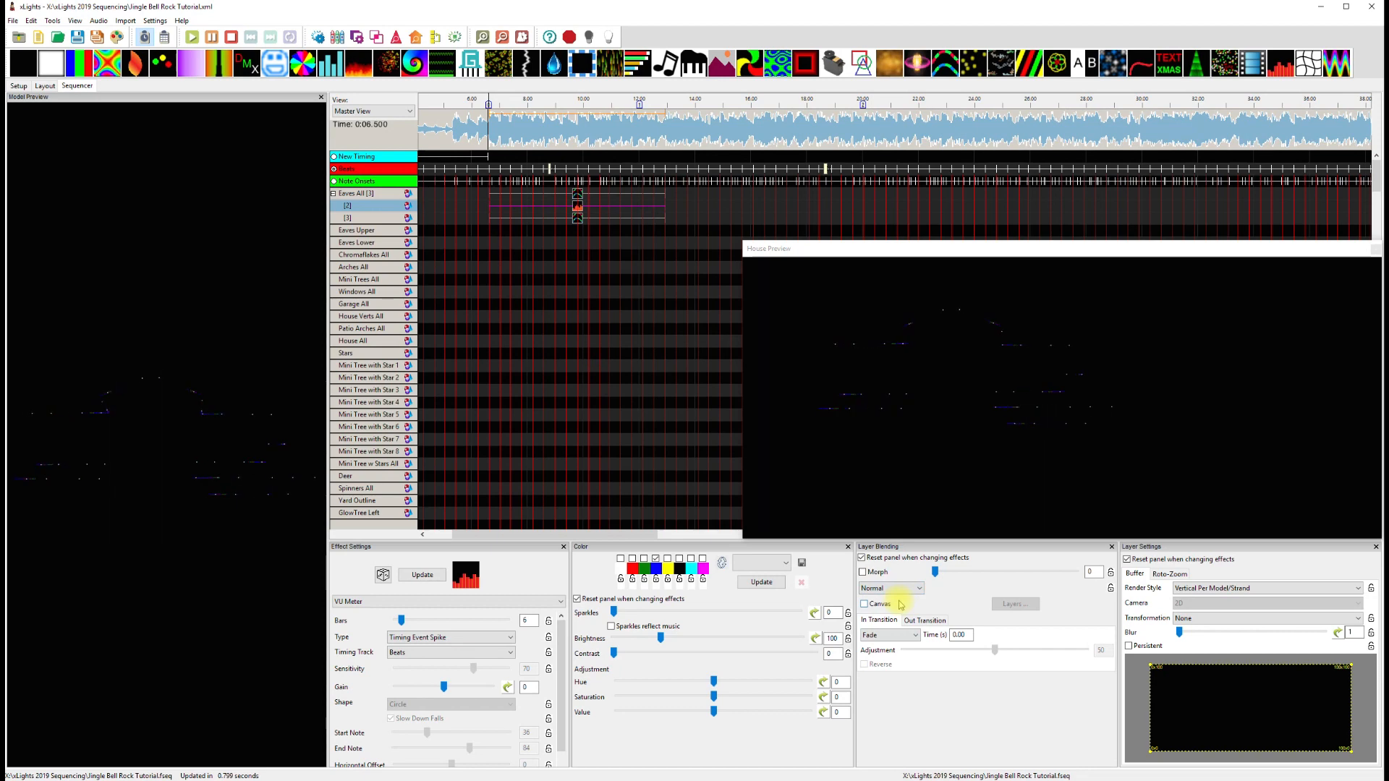
Compare the 2 is True Unmask and 1 is True Unmask blending modes on the VU Meter effect and return to Normal.
left_click(897, 588)
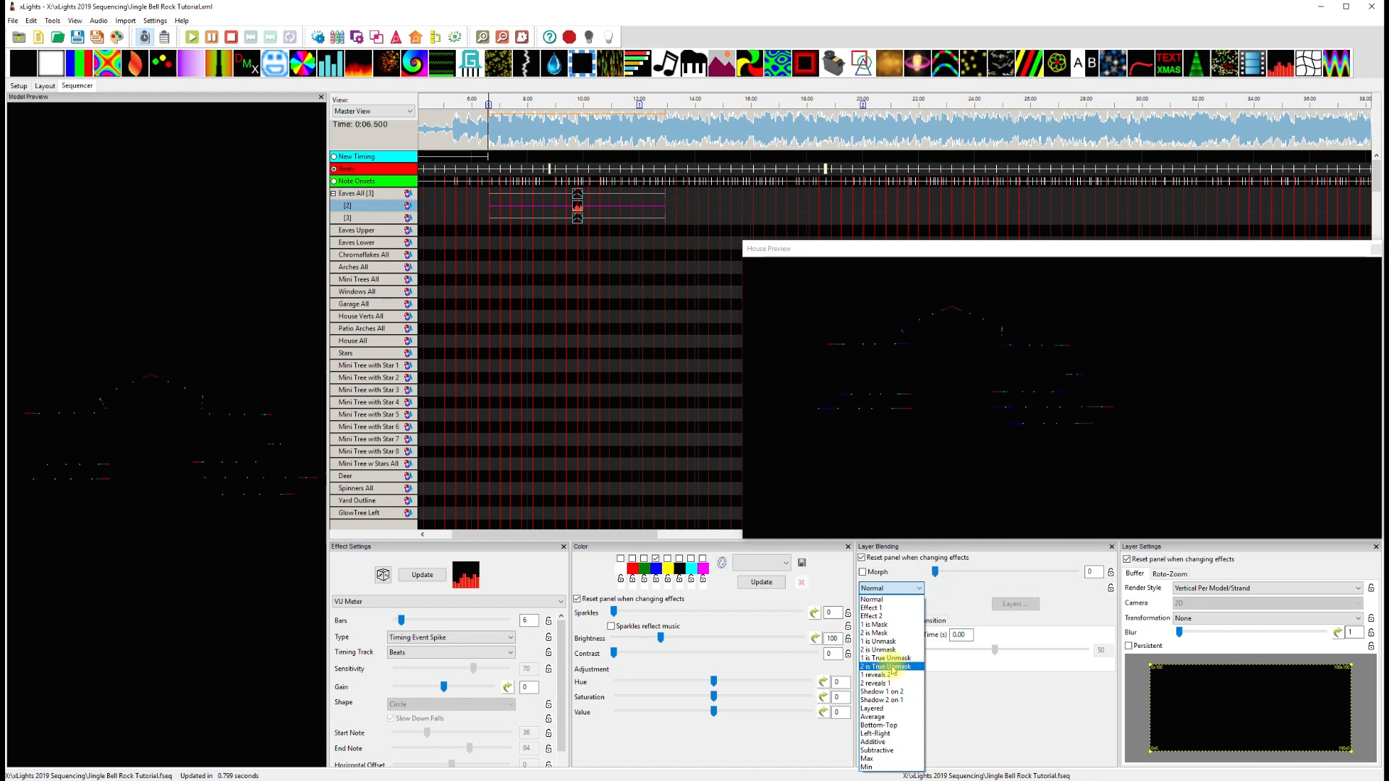
left_click(892, 667)
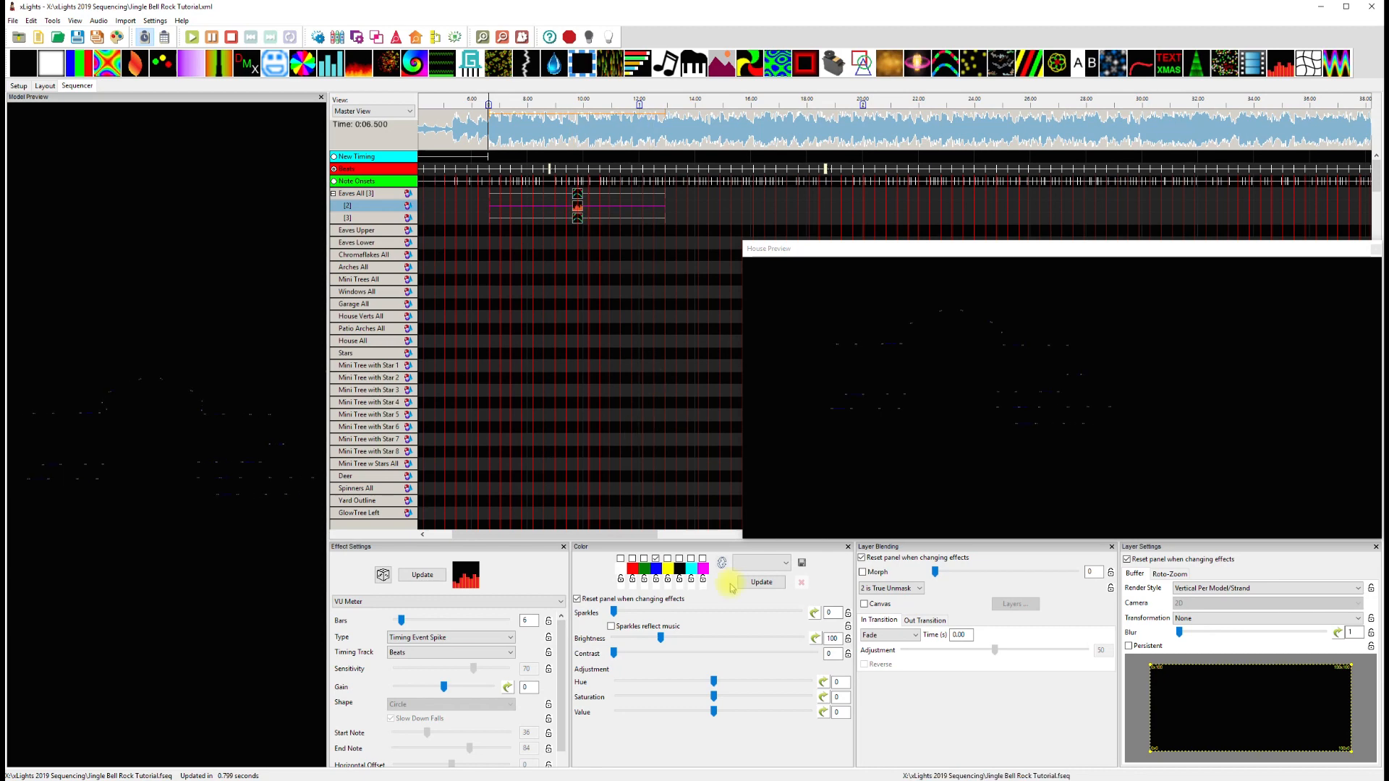
left_click(892, 588)
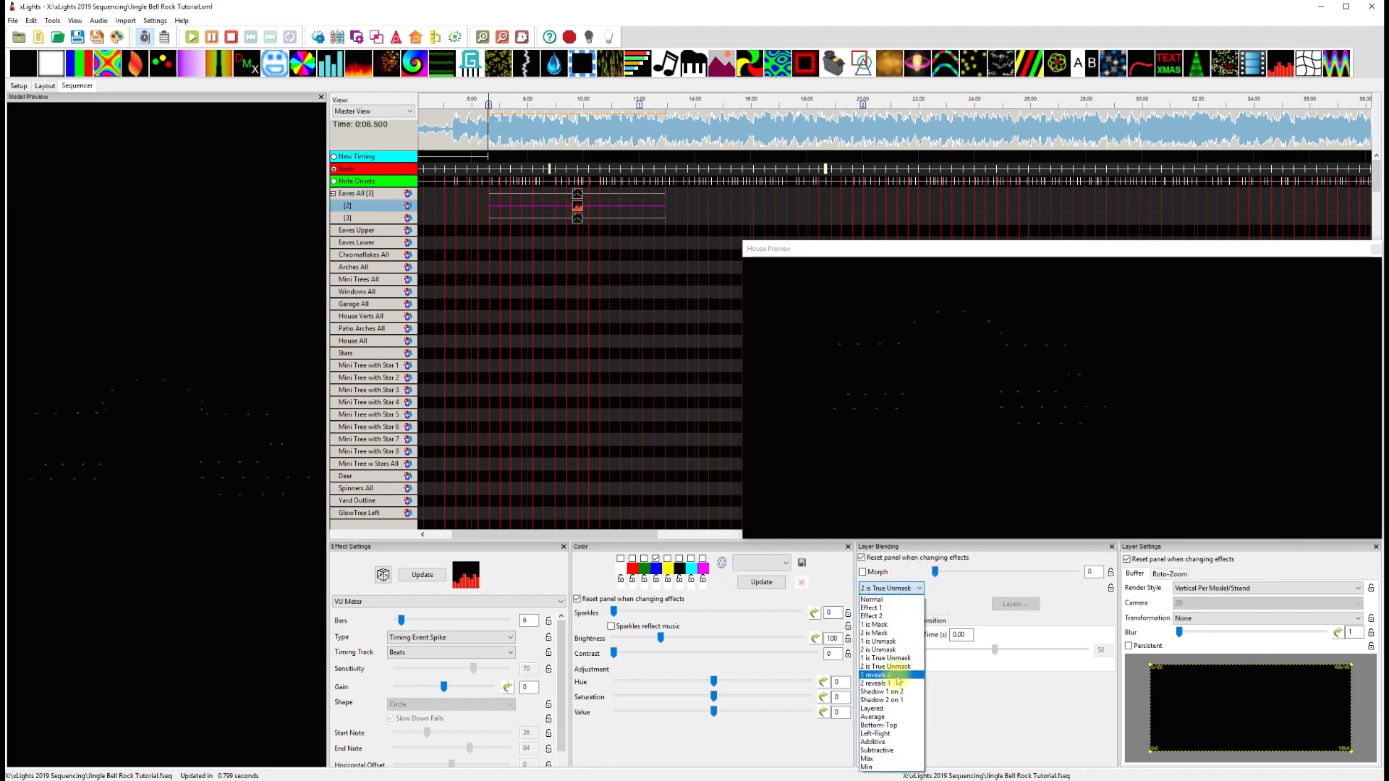
left_click(902, 659)
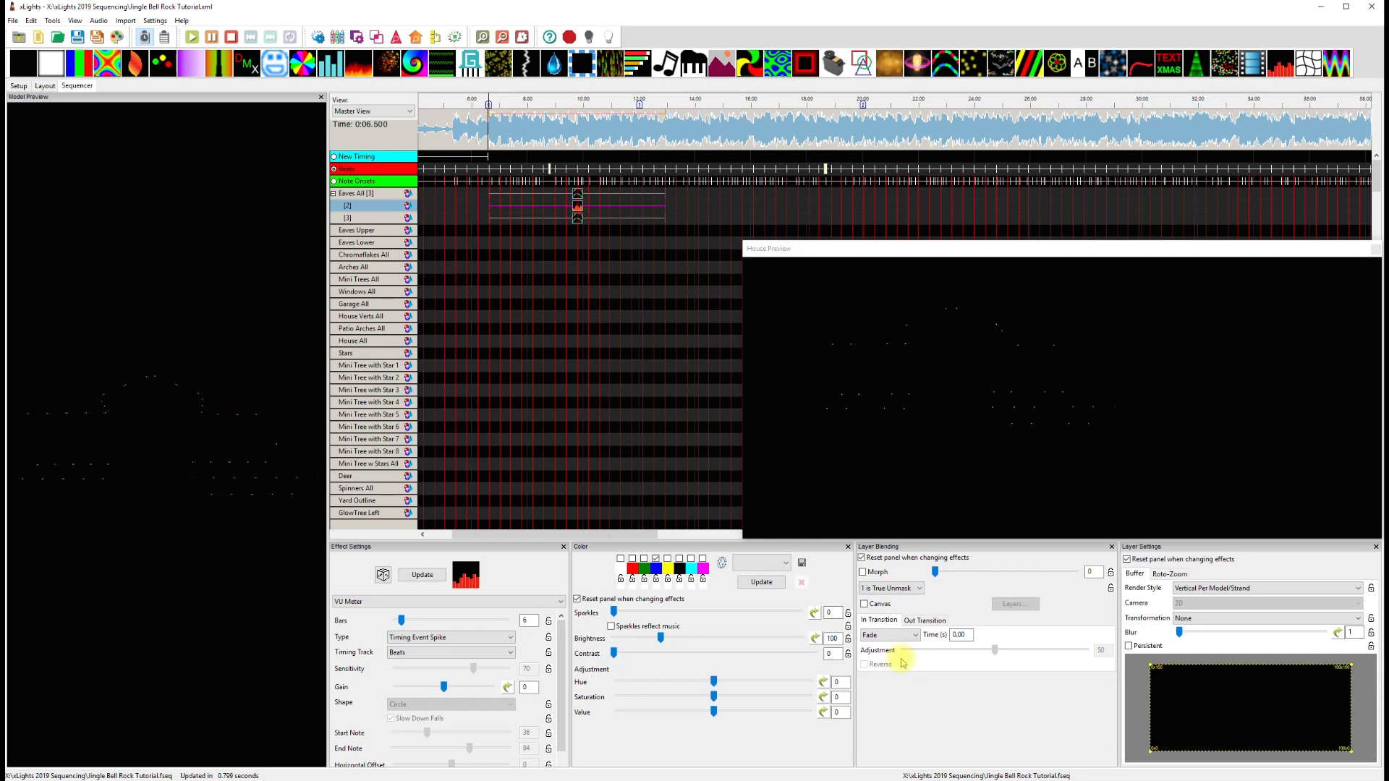
left_click(891, 588)
left_click(898, 603)
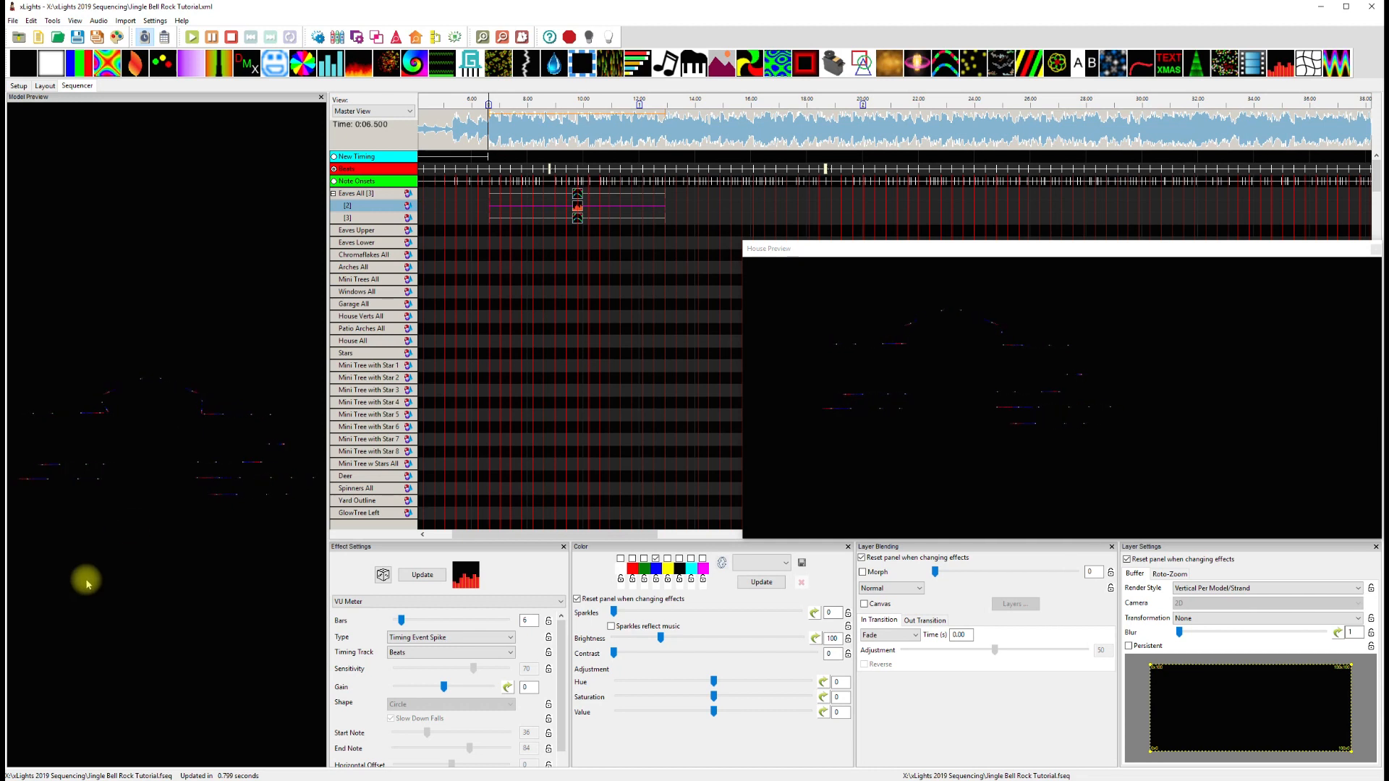
left_click(577, 196)
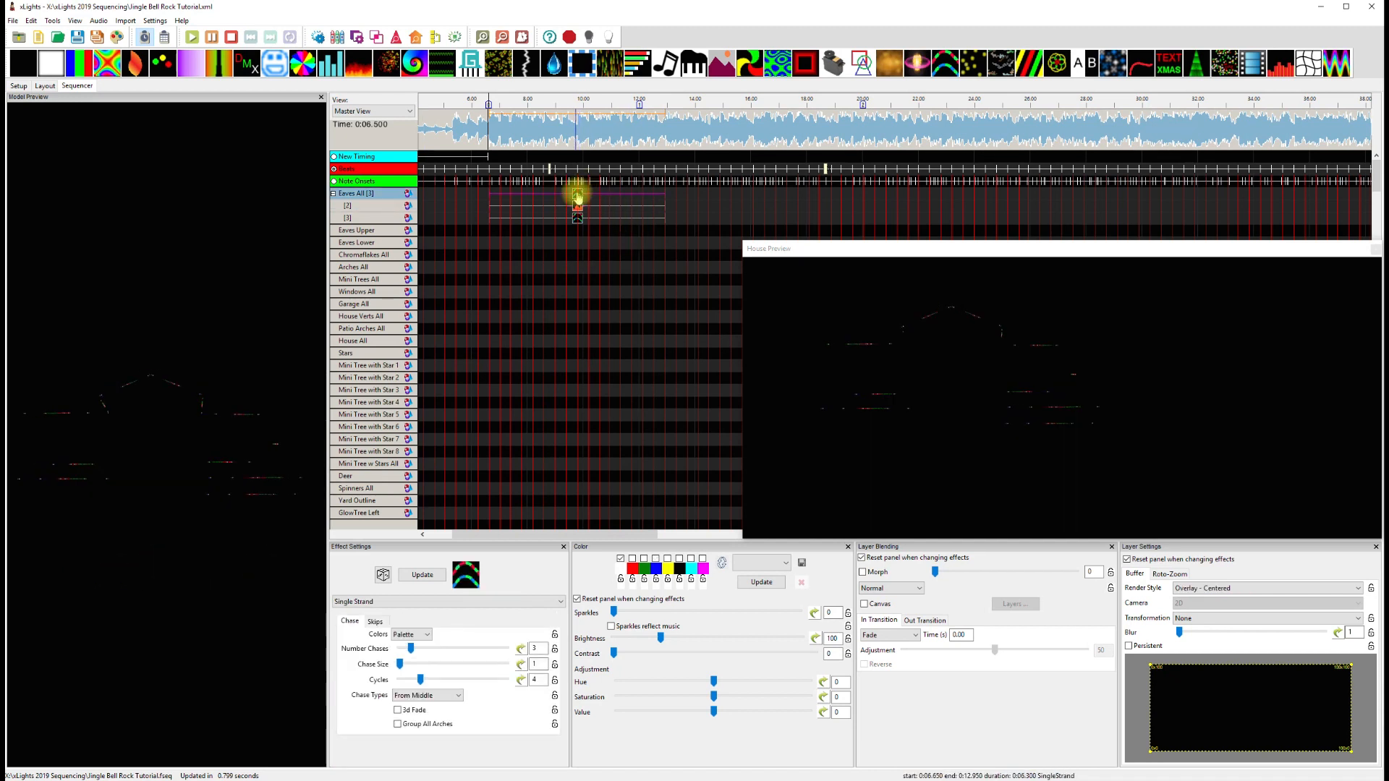
Inspect the settings of the VU Meter effect and the lowest Single Strand effect on Eaves All.
left_click(578, 208)
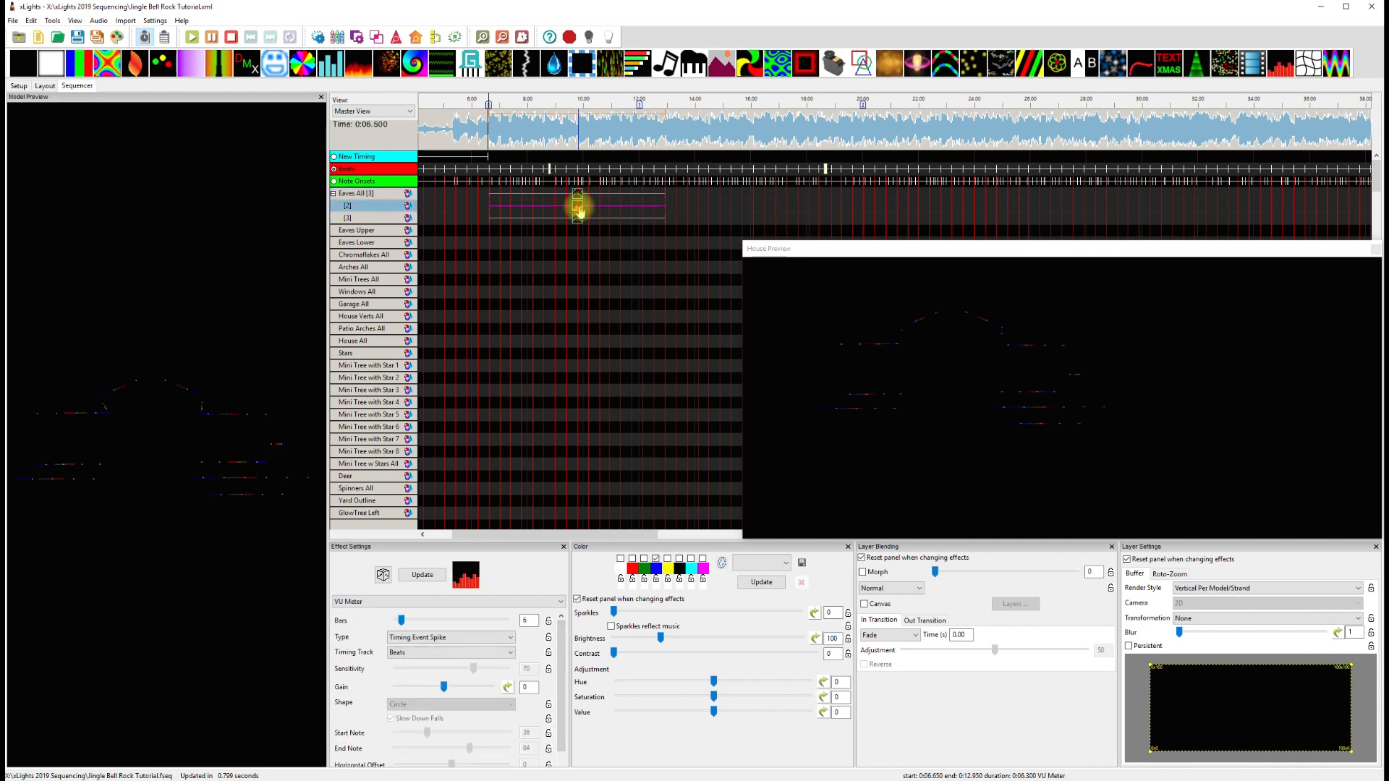
left_click(578, 219)
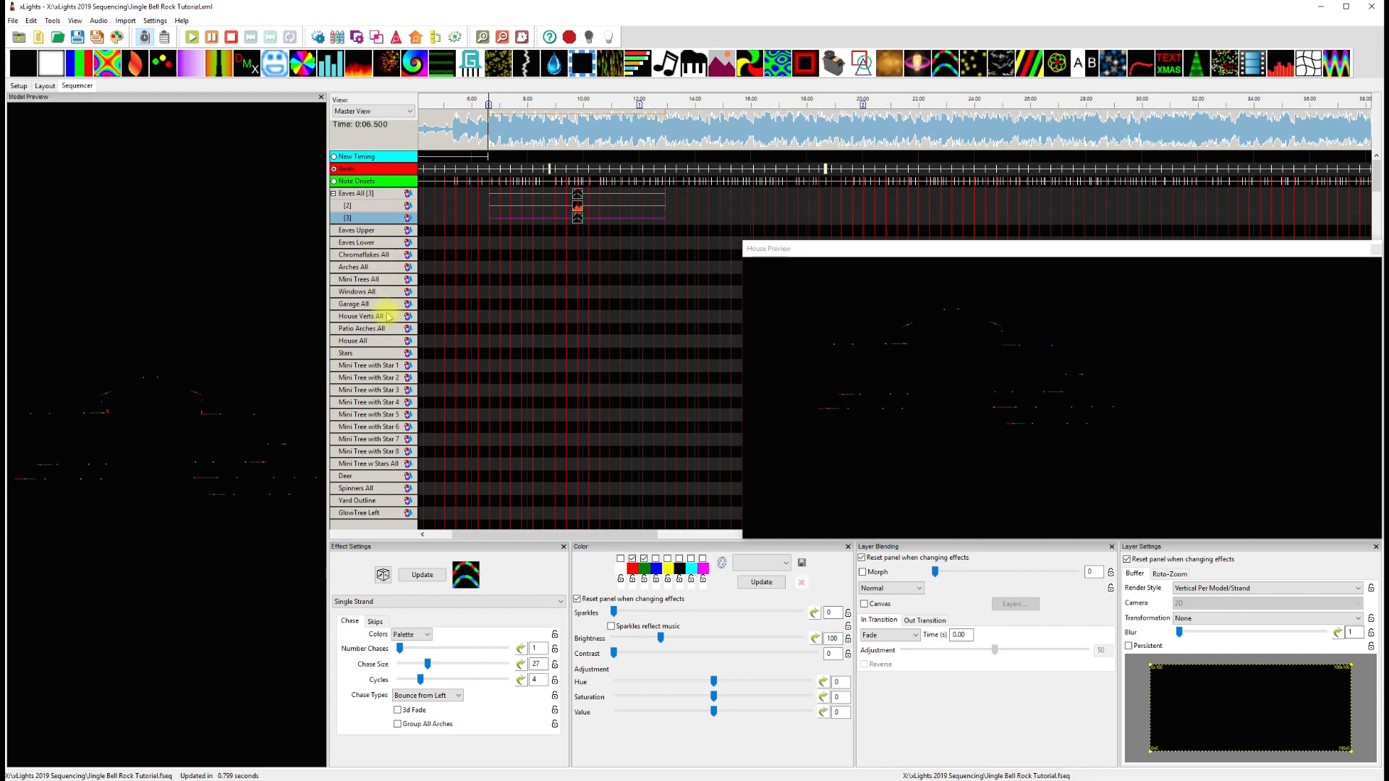
Switch the sequence to the House All view and insert two extra layers under House Verts All.
left_click(385, 112)
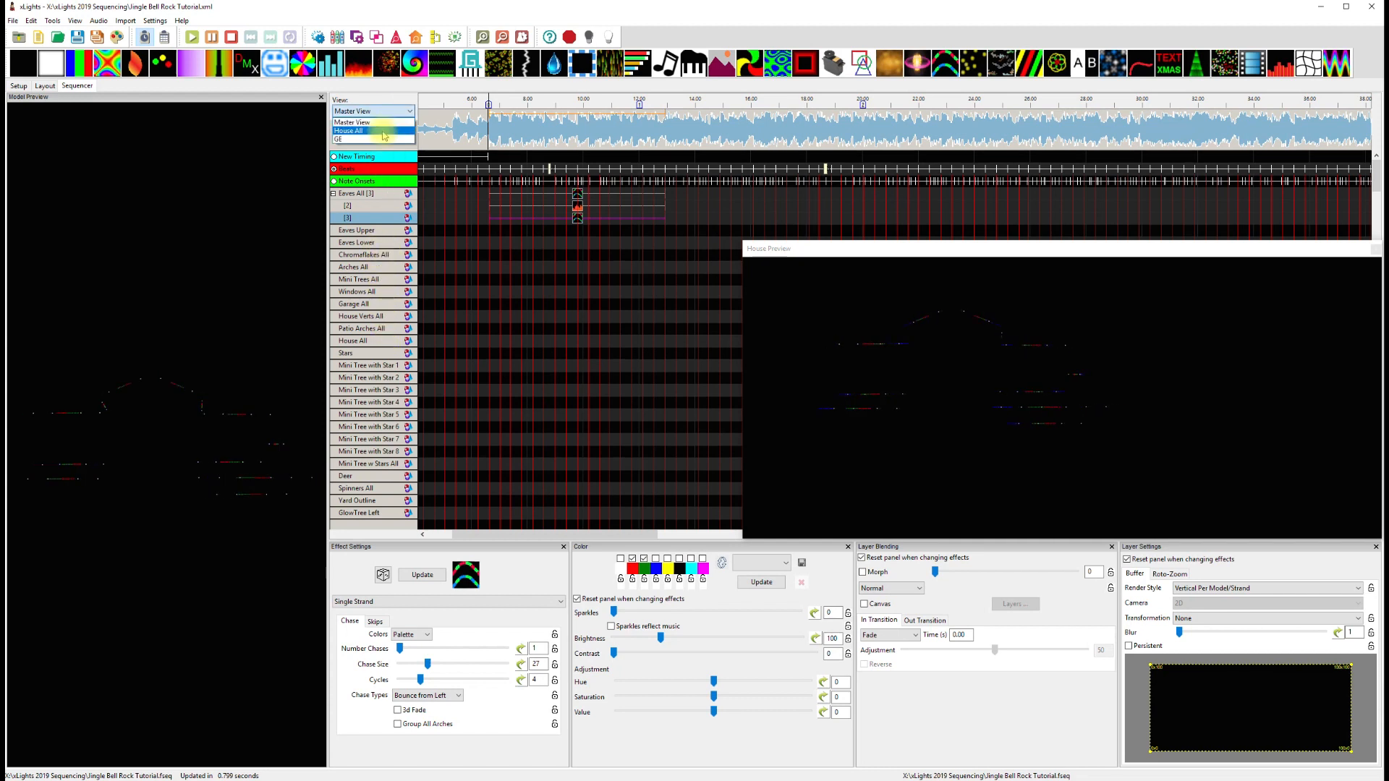
left_click(385, 133)
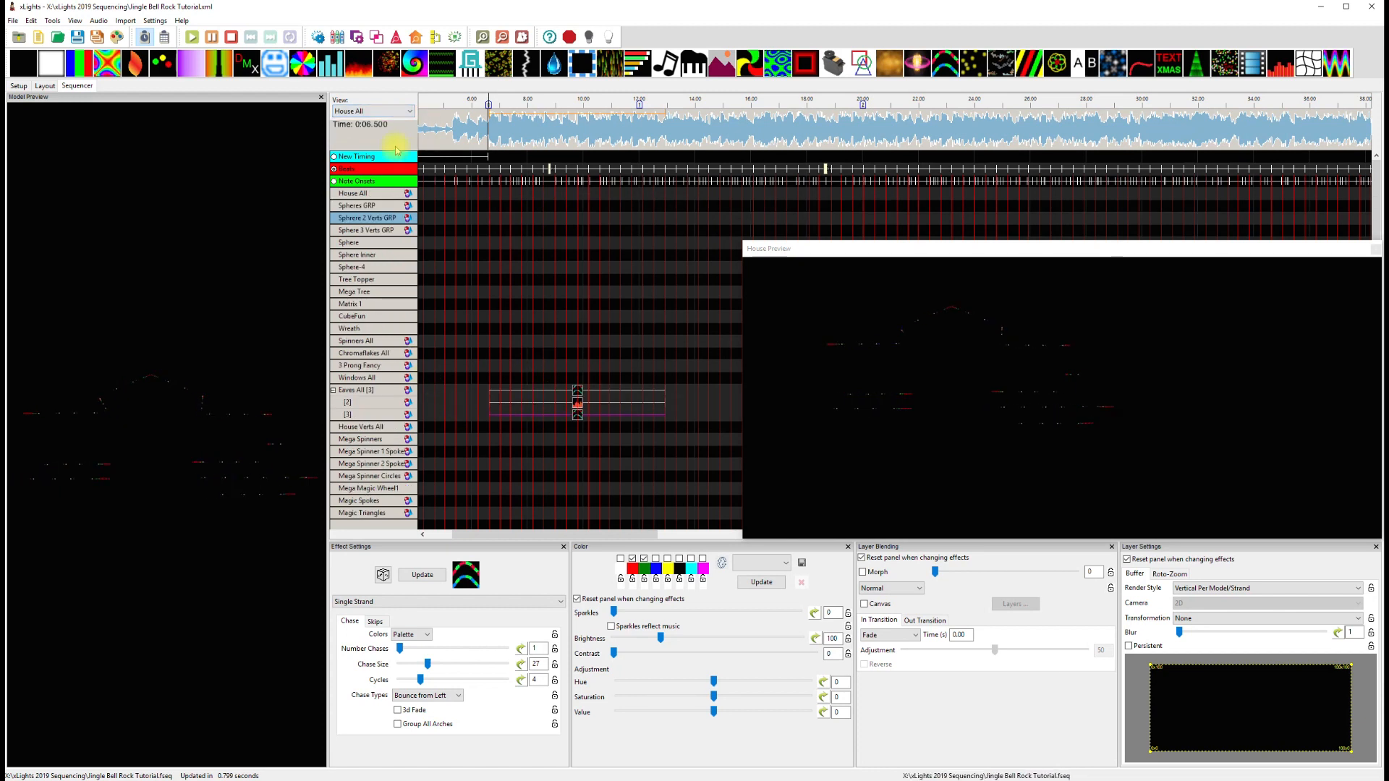
left_click(364, 426)
right_click(364, 426)
left_click(422, 455)
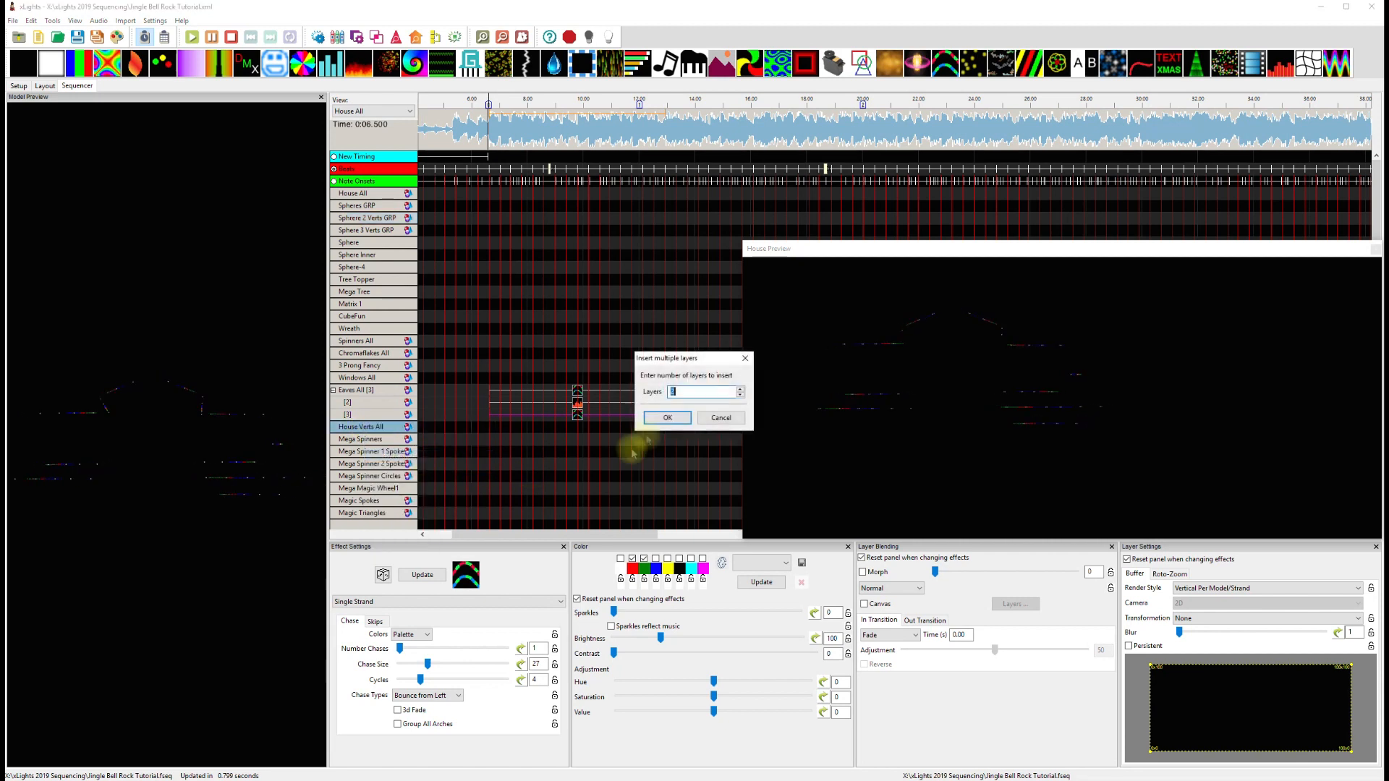
left_click(664, 418)
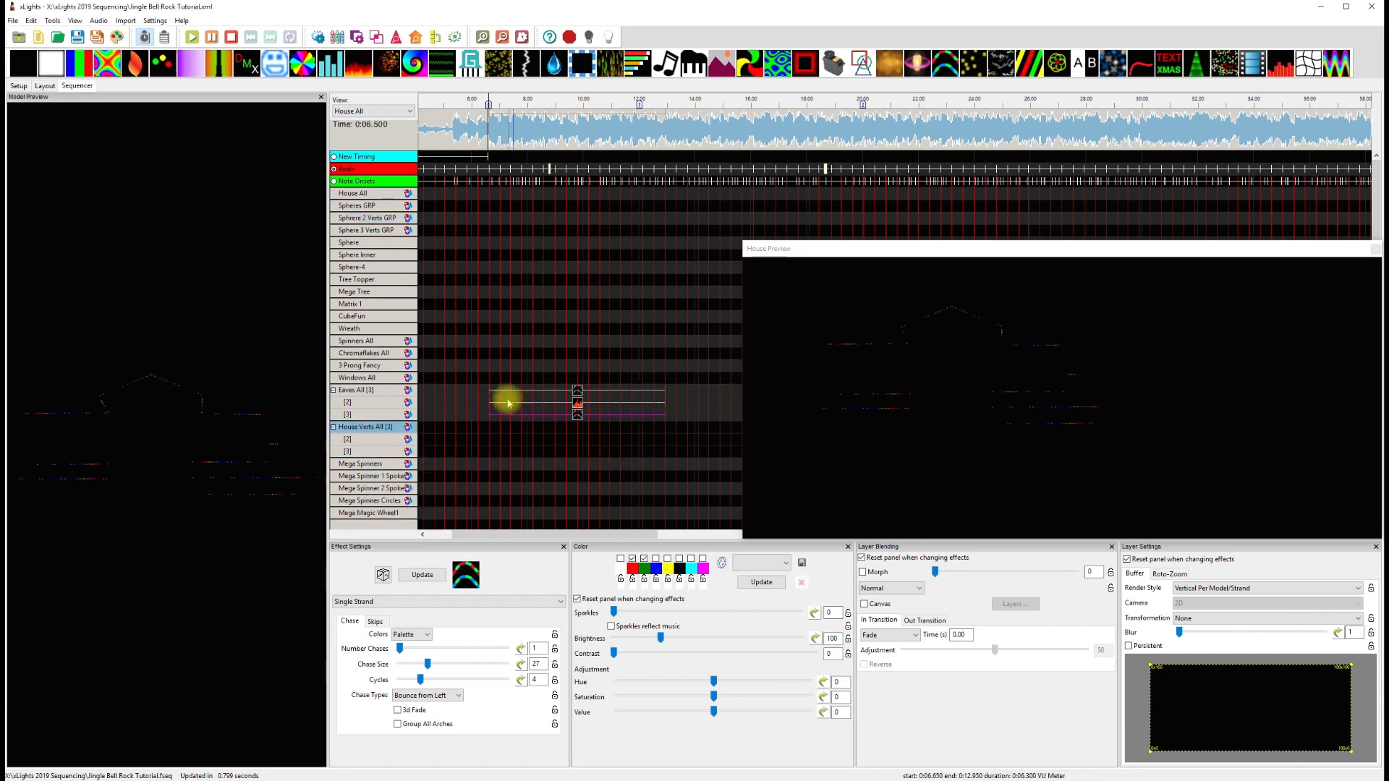
Copy the three stacked Eaves All effects onto the House Verts All layers at the same start time and select the top copy.
left_click_drag(498, 391, 648, 411)
right_click(611, 398)
left_click(640, 406)
left_click(498, 433)
right_click(497, 433)
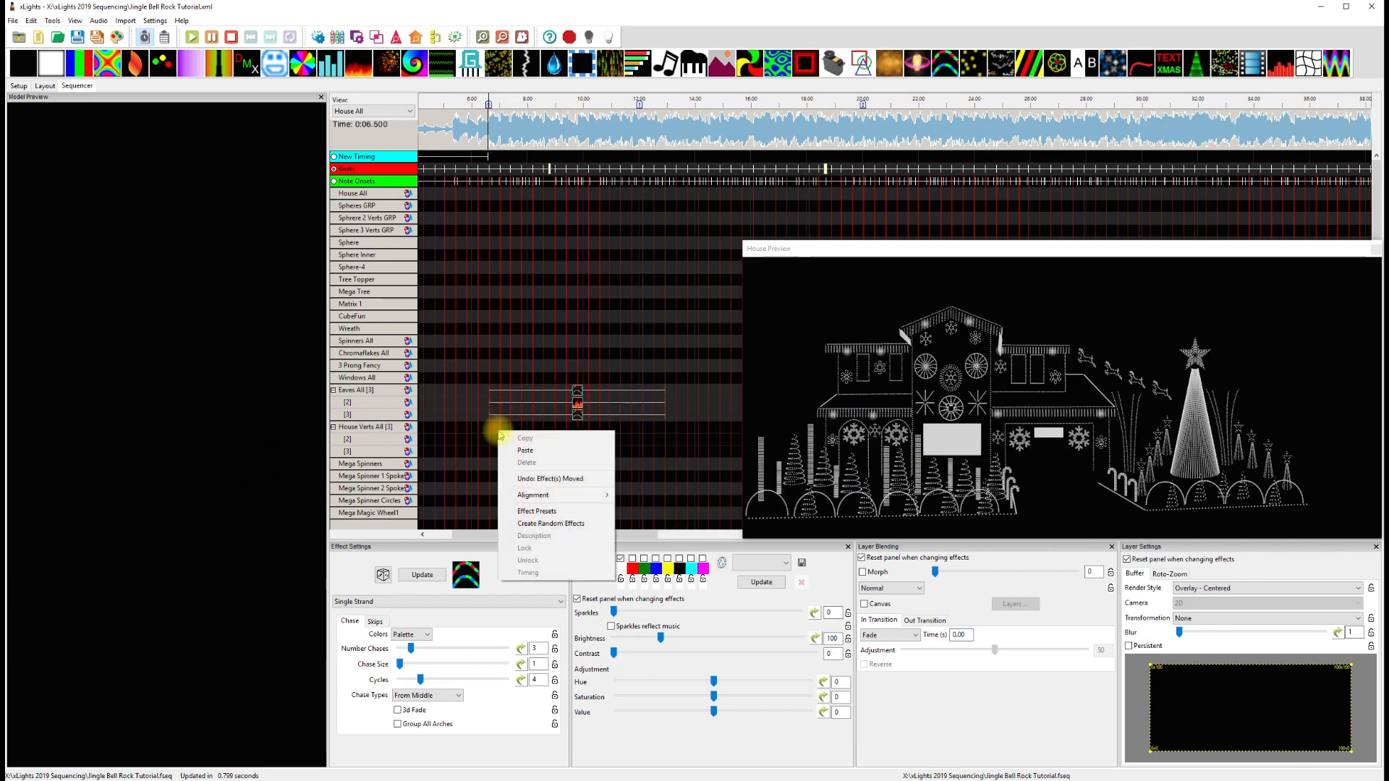
left_click(567, 460)
left_click(577, 431)
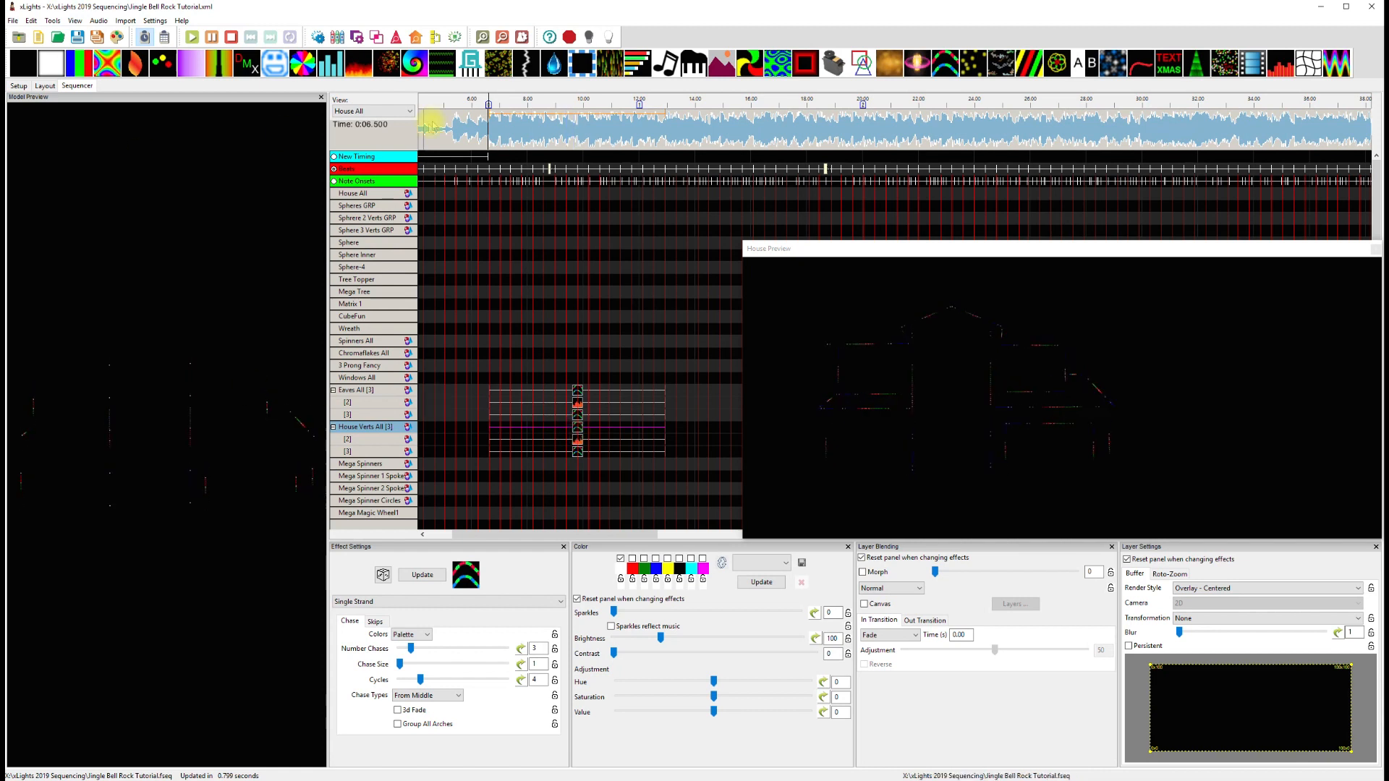
Switch back to the Master View and move House All above Eaves All in Display Elements.
left_click(397, 112)
left_click(384, 123)
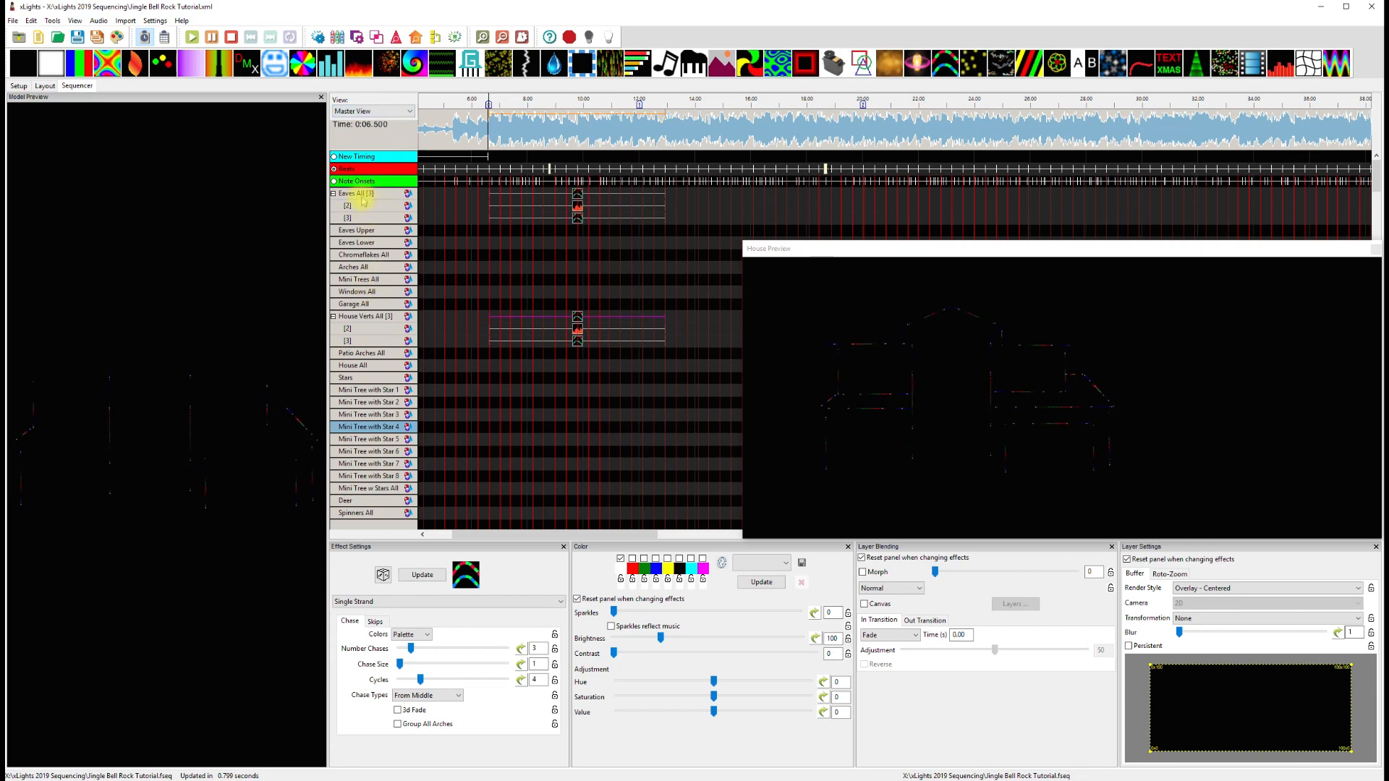
right_click(370, 230)
left_click(449, 357)
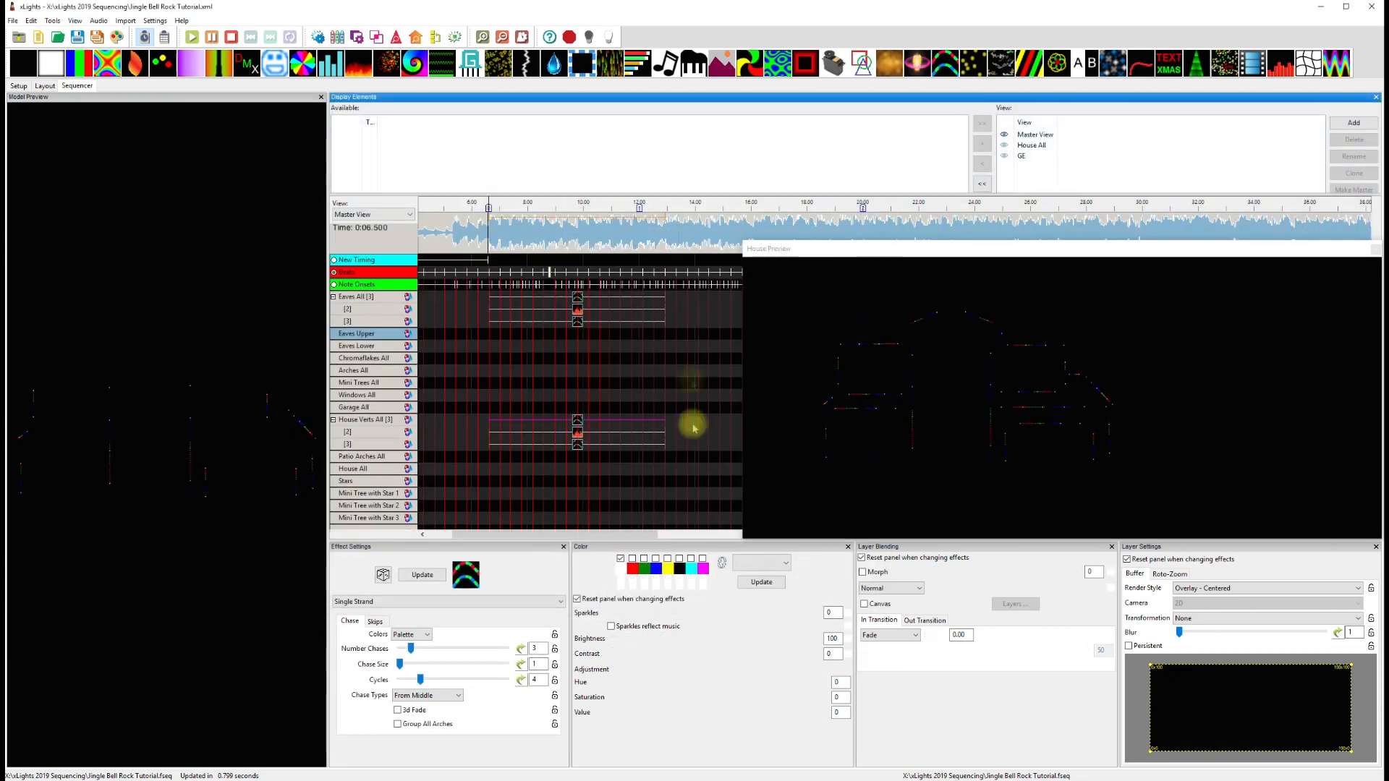
left_click_drag(635, 110, 535, 233)
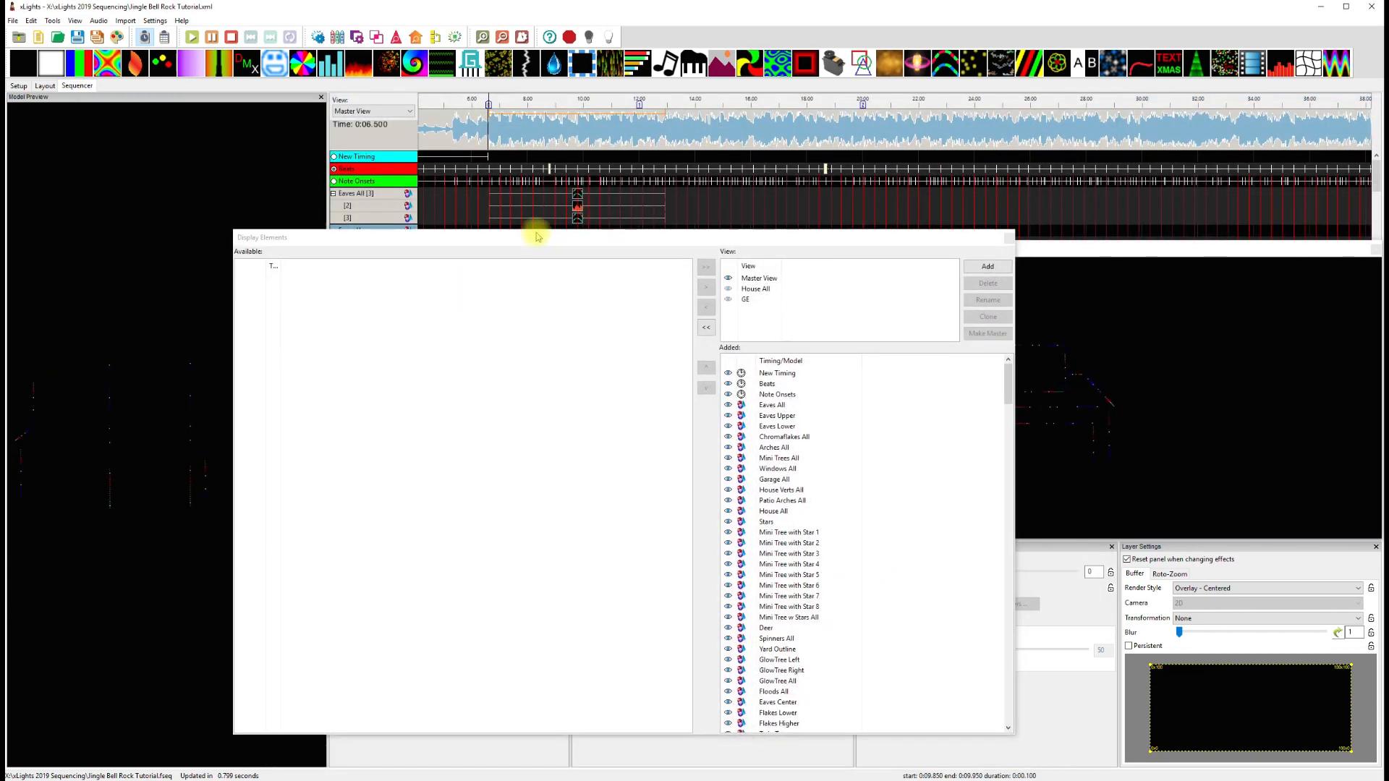
left_click(772, 511)
left_click_drag(784, 397, 782, 407)
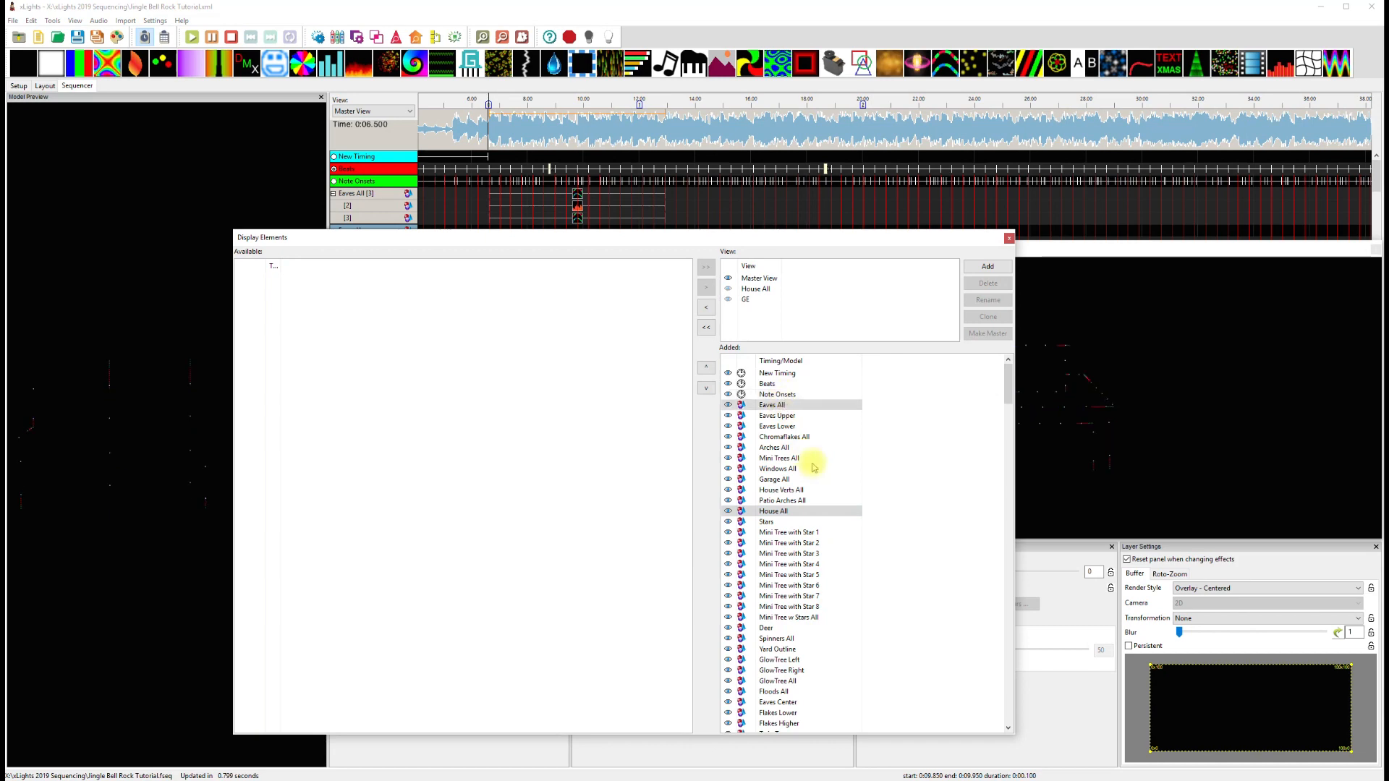
Look through the Master View's element list, switch to the House All view and close Display Elements.
scroll(817, 631, "down", 1)
scroll(818, 636, "down", 20)
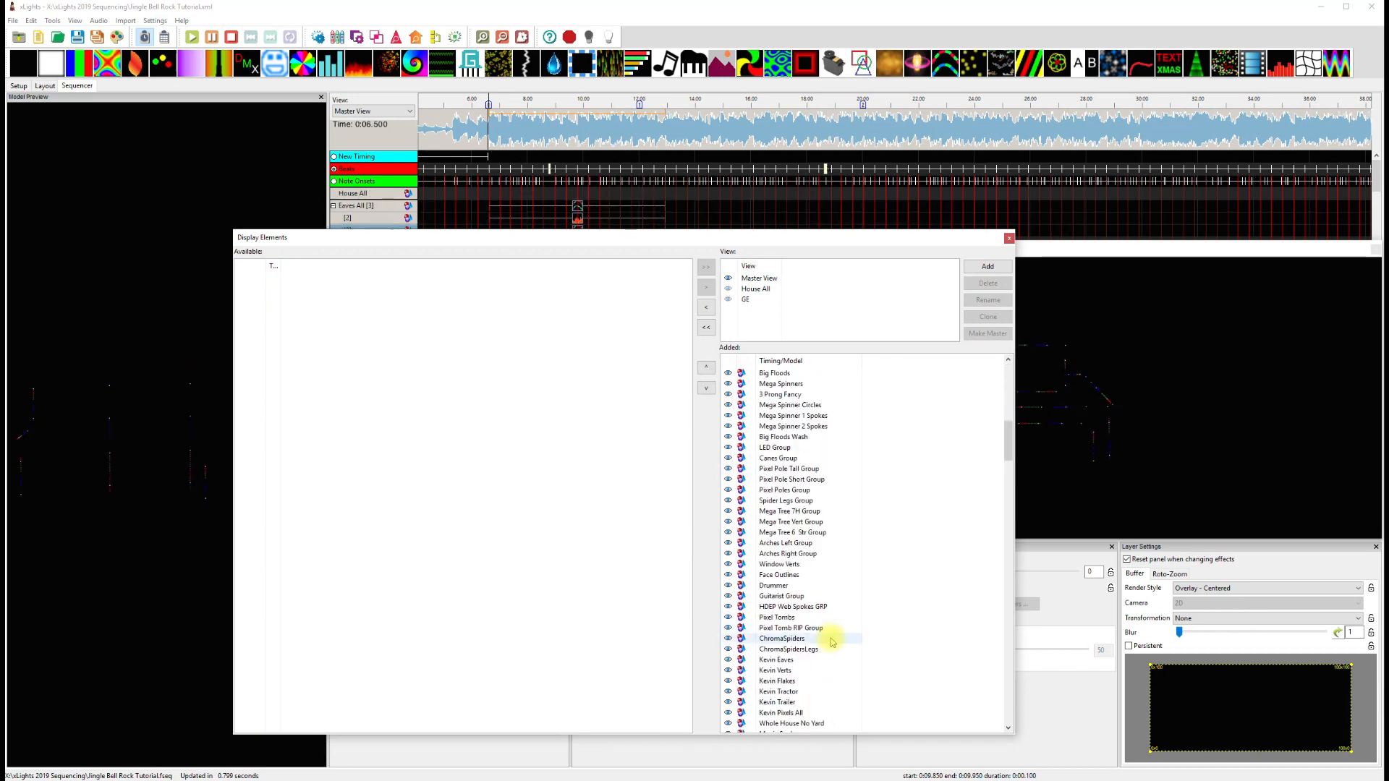
scroll(820, 667, "up", 8)
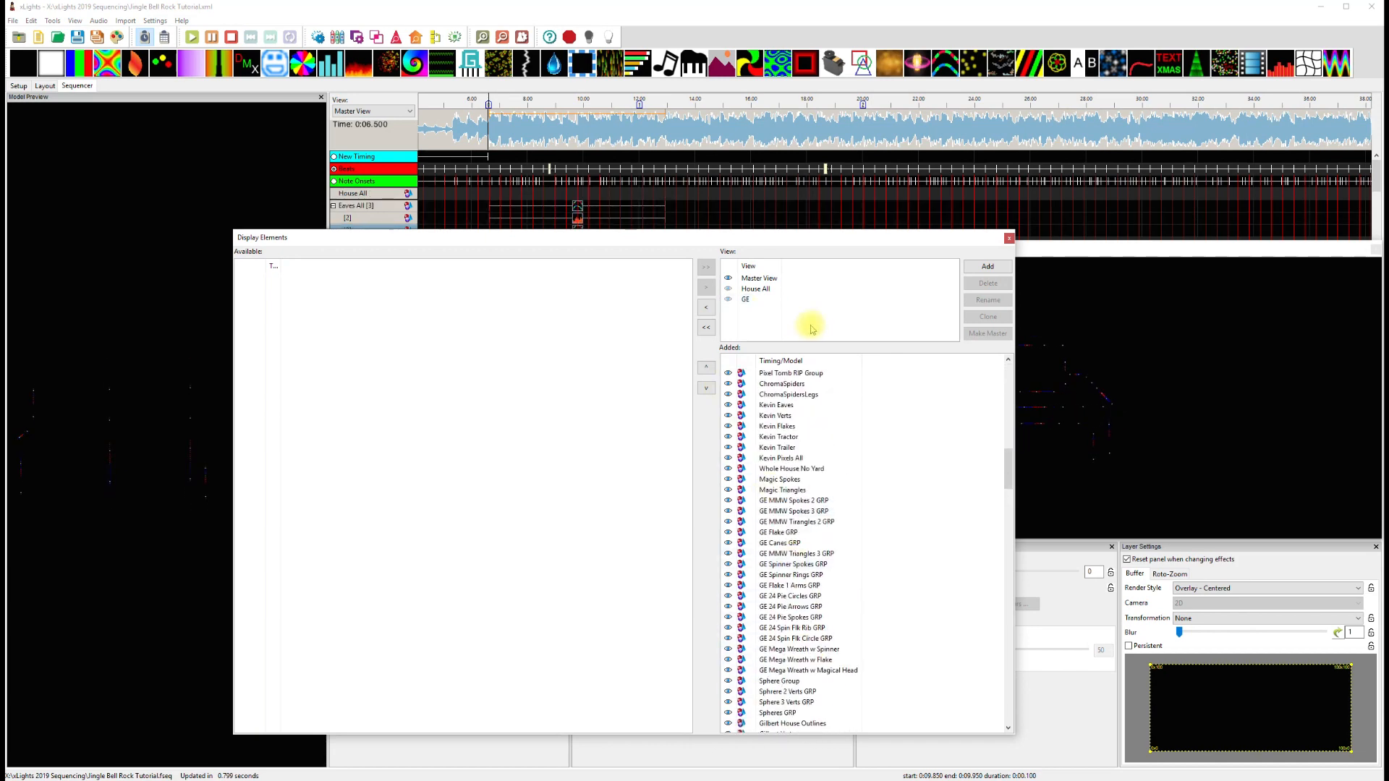
left_click(763, 280)
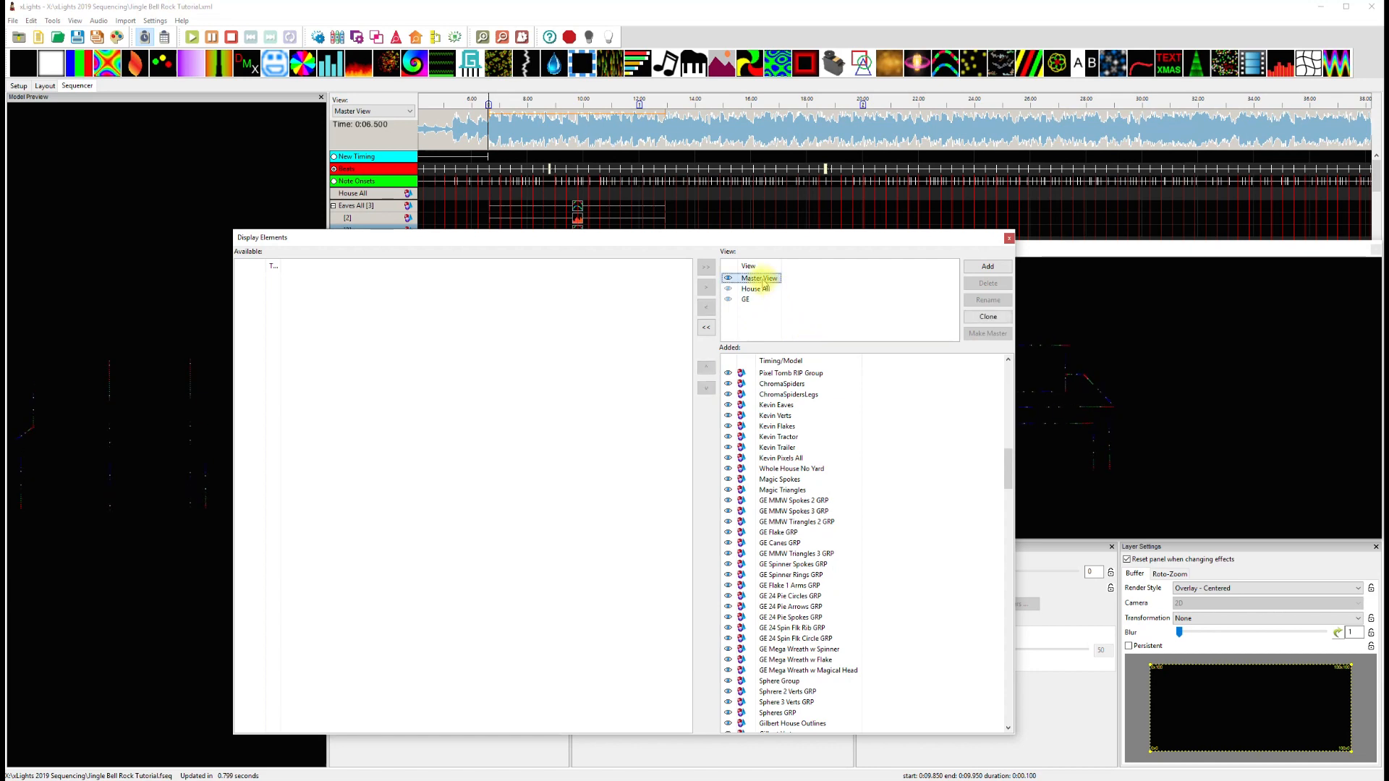
scroll(766, 418, "up", 15)
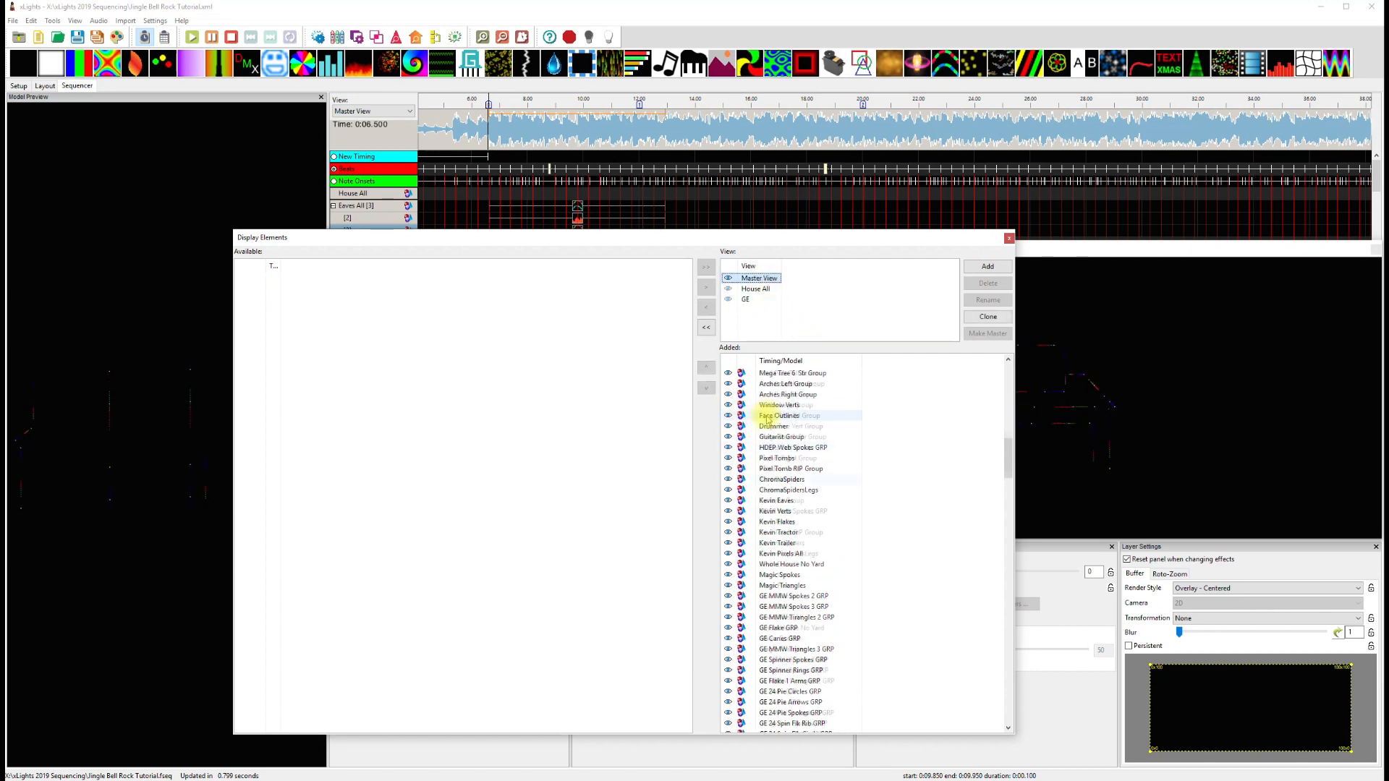
scroll(768, 418, "up", 9)
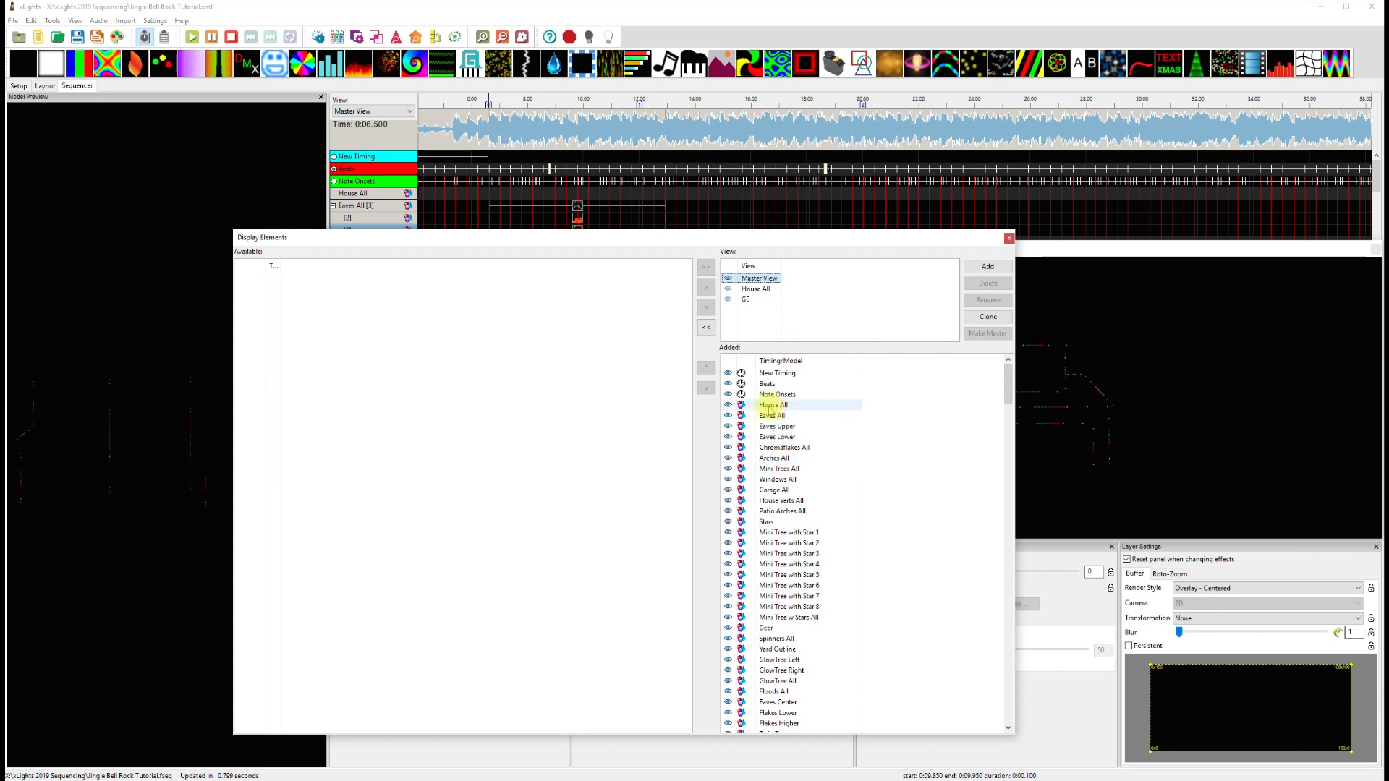
left_click(755, 288)
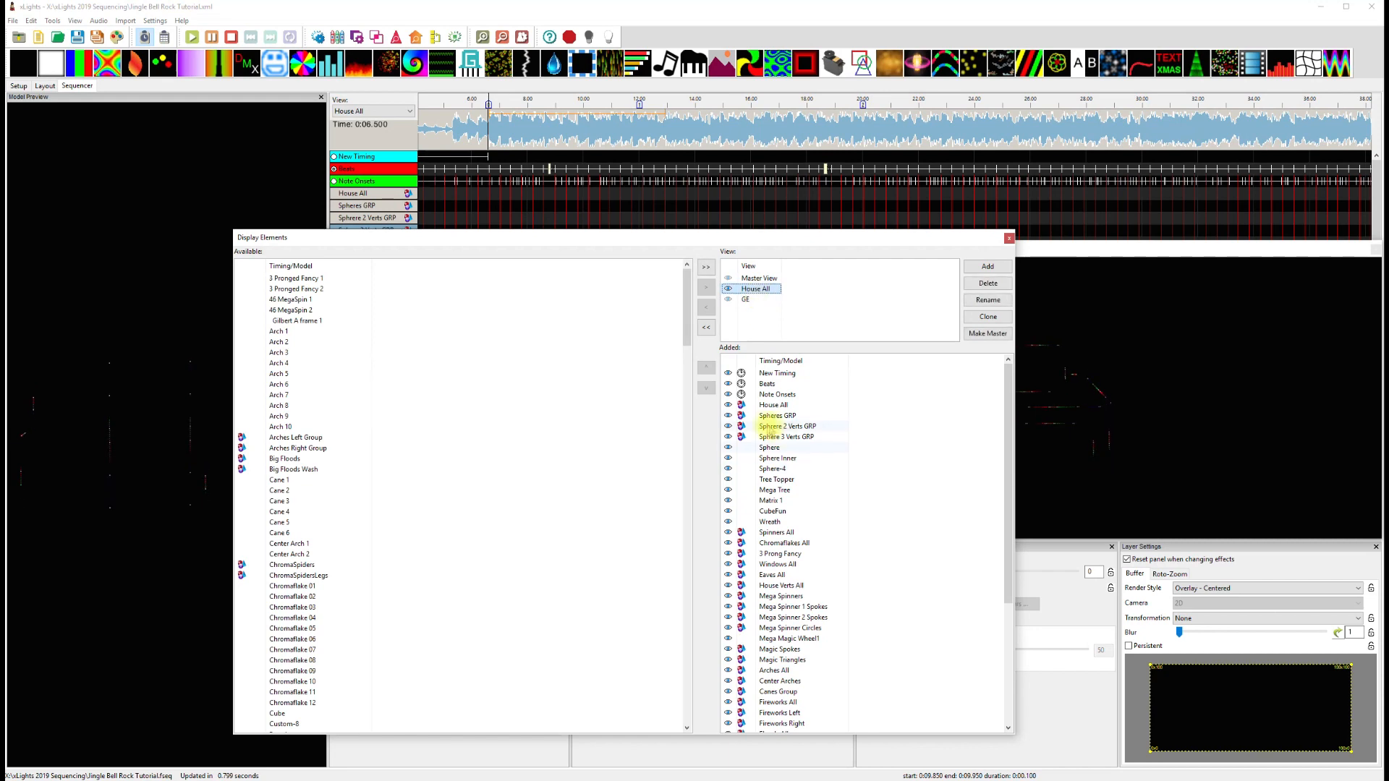
left_click(1009, 238)
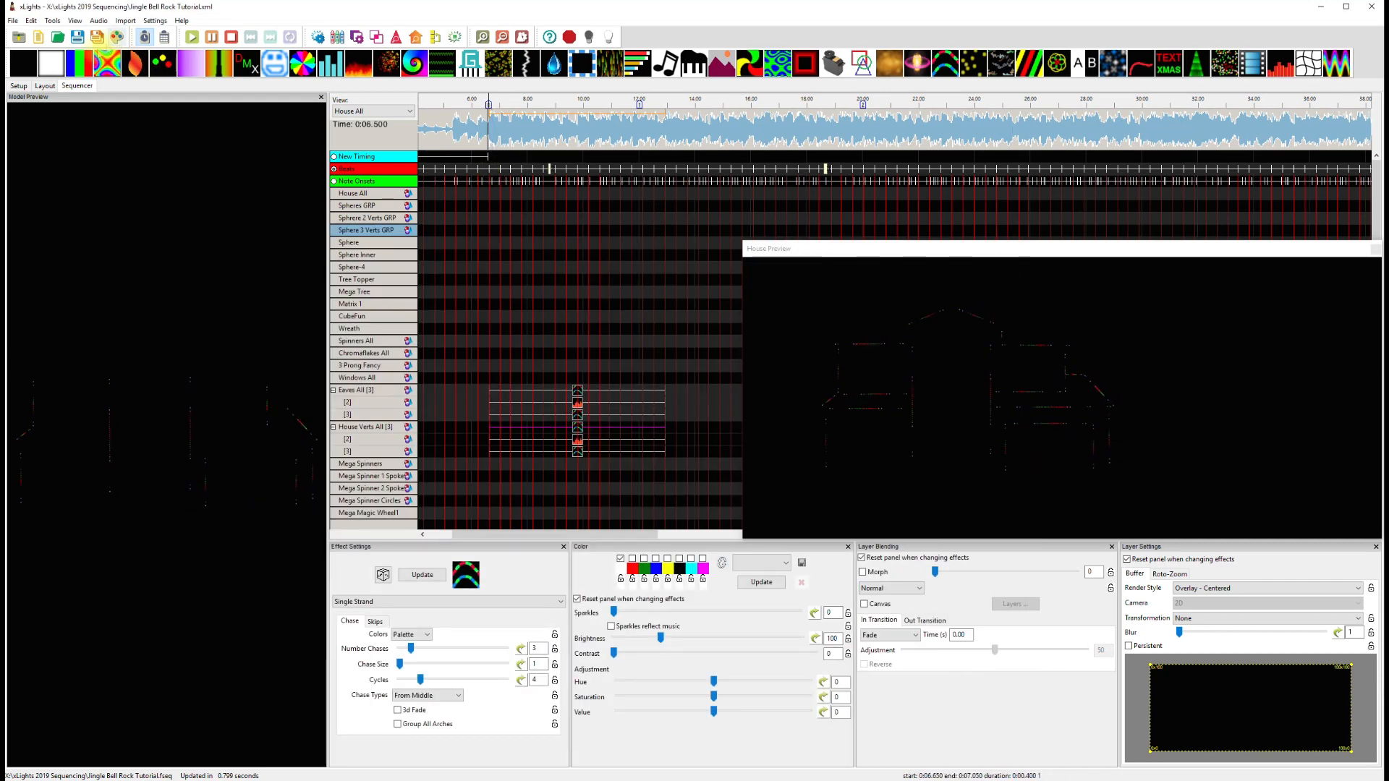
Save the layout, return to the sequence and render all of its effects.
left_click(45, 86)
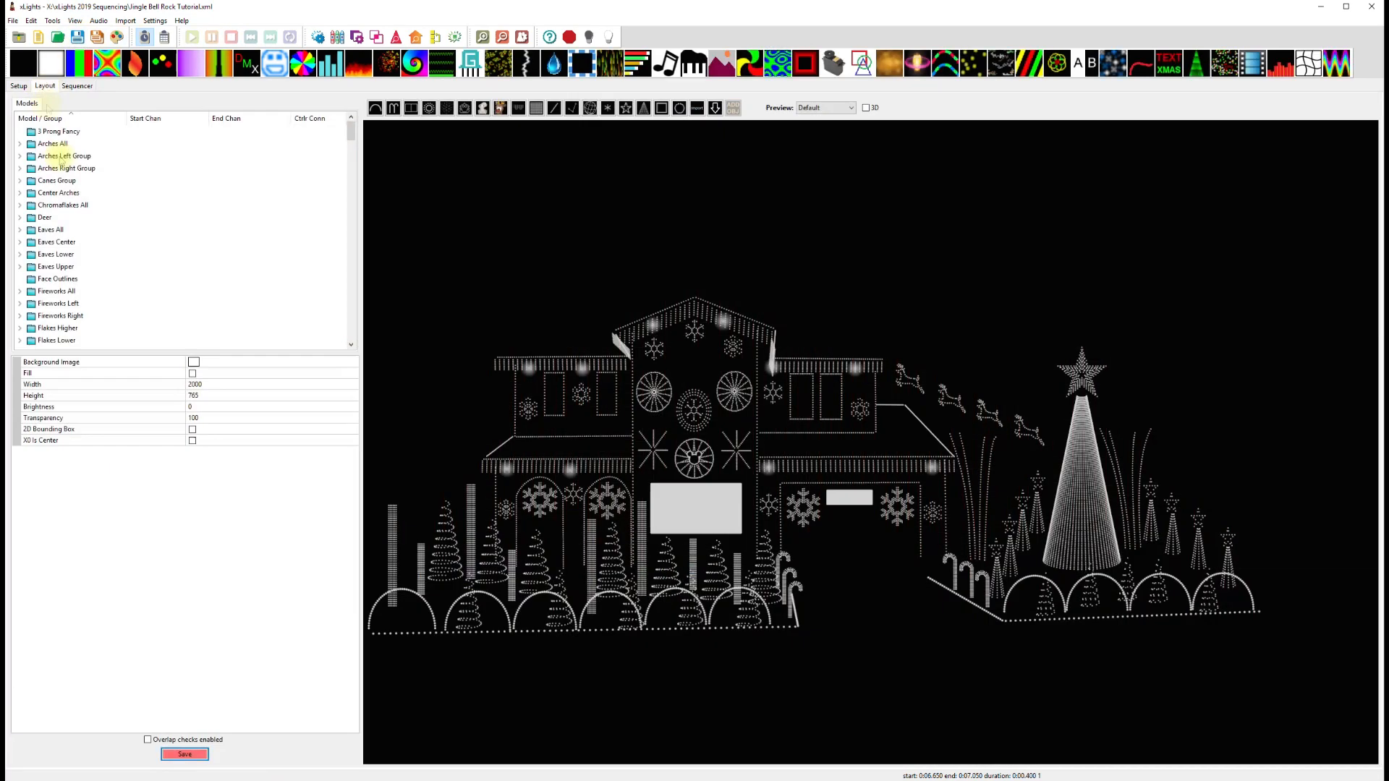
left_click(185, 755)
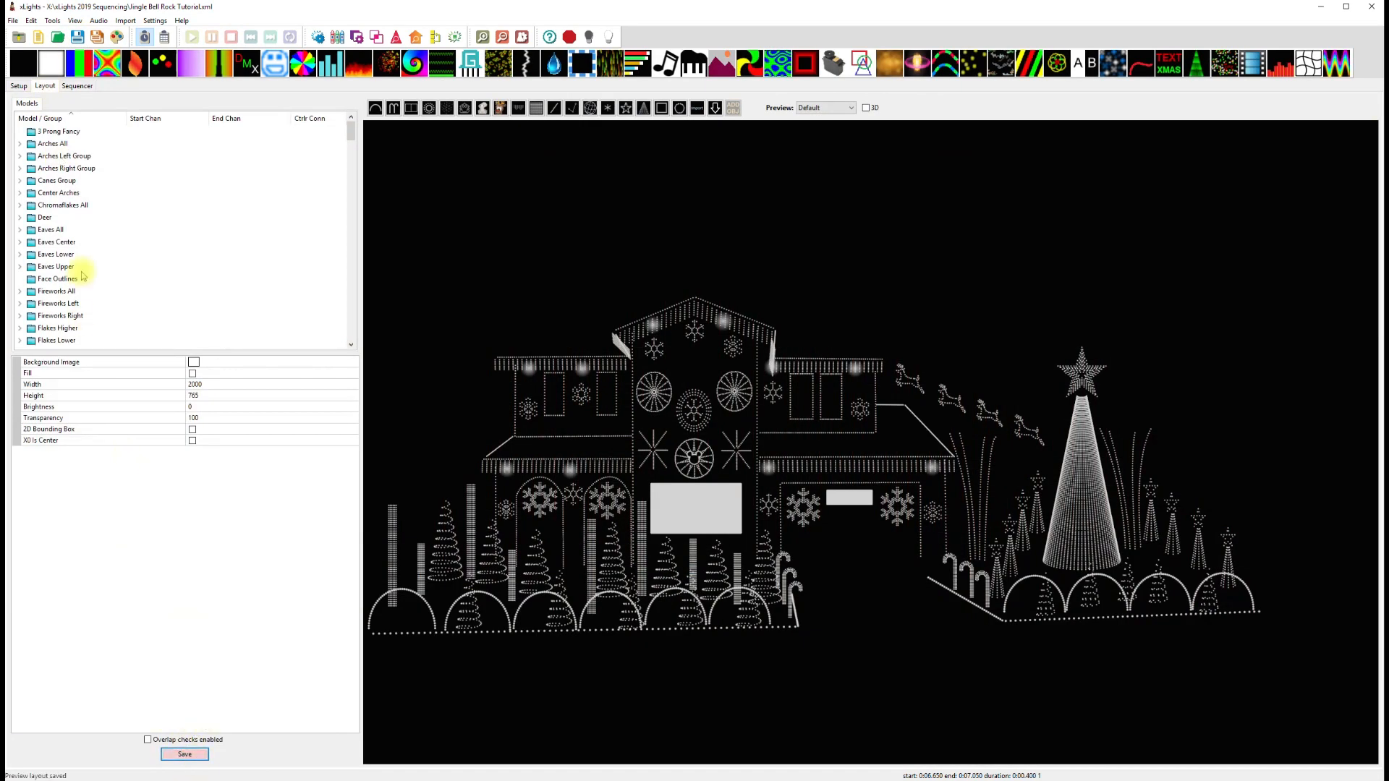
left_click(77, 86)
left_click(119, 39)
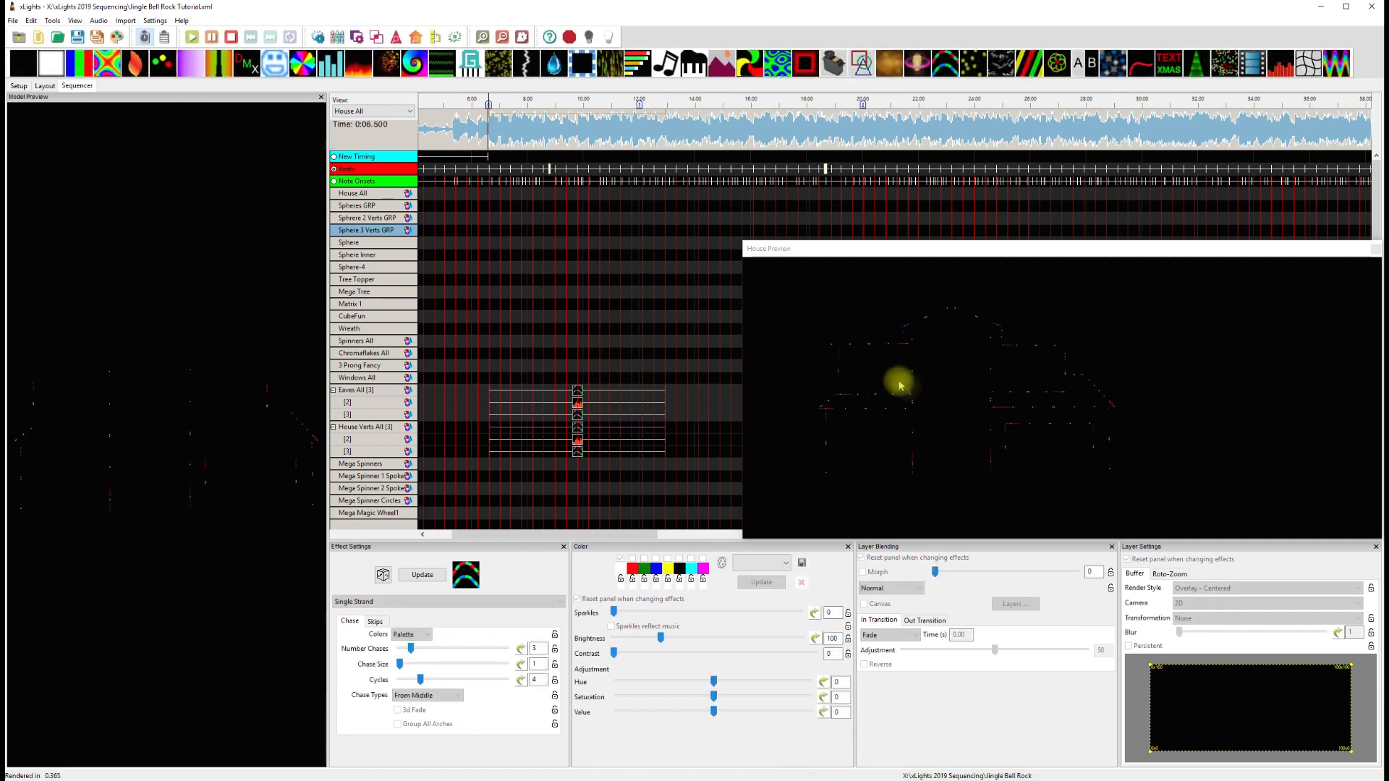